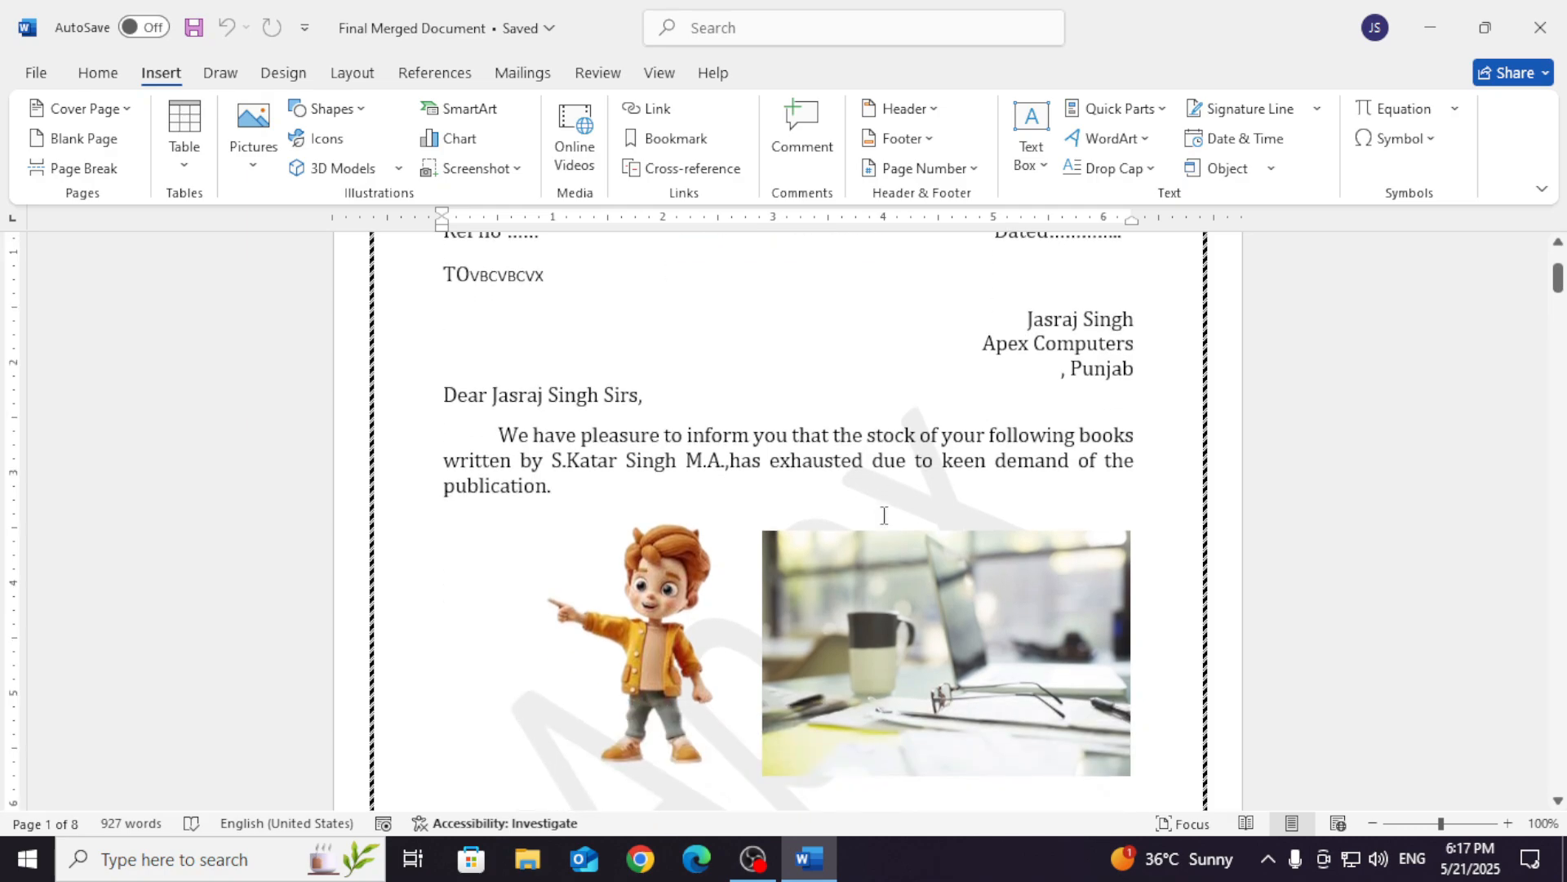
Link the "Book market,Ludhiana." line of the page 5 letter to Doc1.docx in the Documents folder.
{"action": "scroll", "coordinate": [1072, 663], "scroll_direction": "down", "scroll_amount": 1}
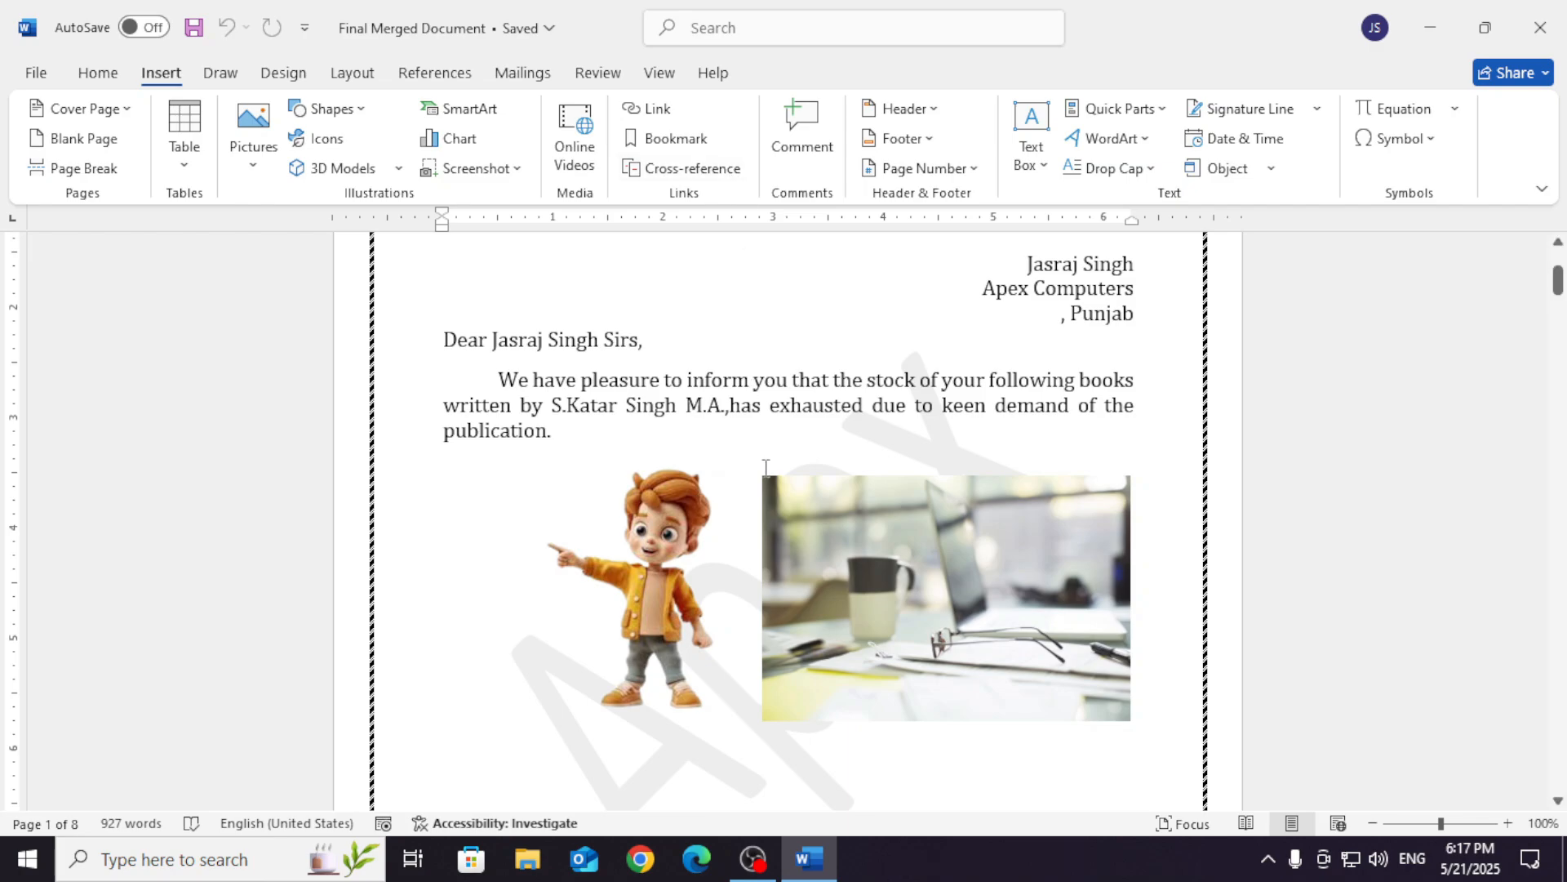
{"action": "scroll", "coordinate": [1097, 427], "scroll_direction": "up", "scroll_amount": 2}
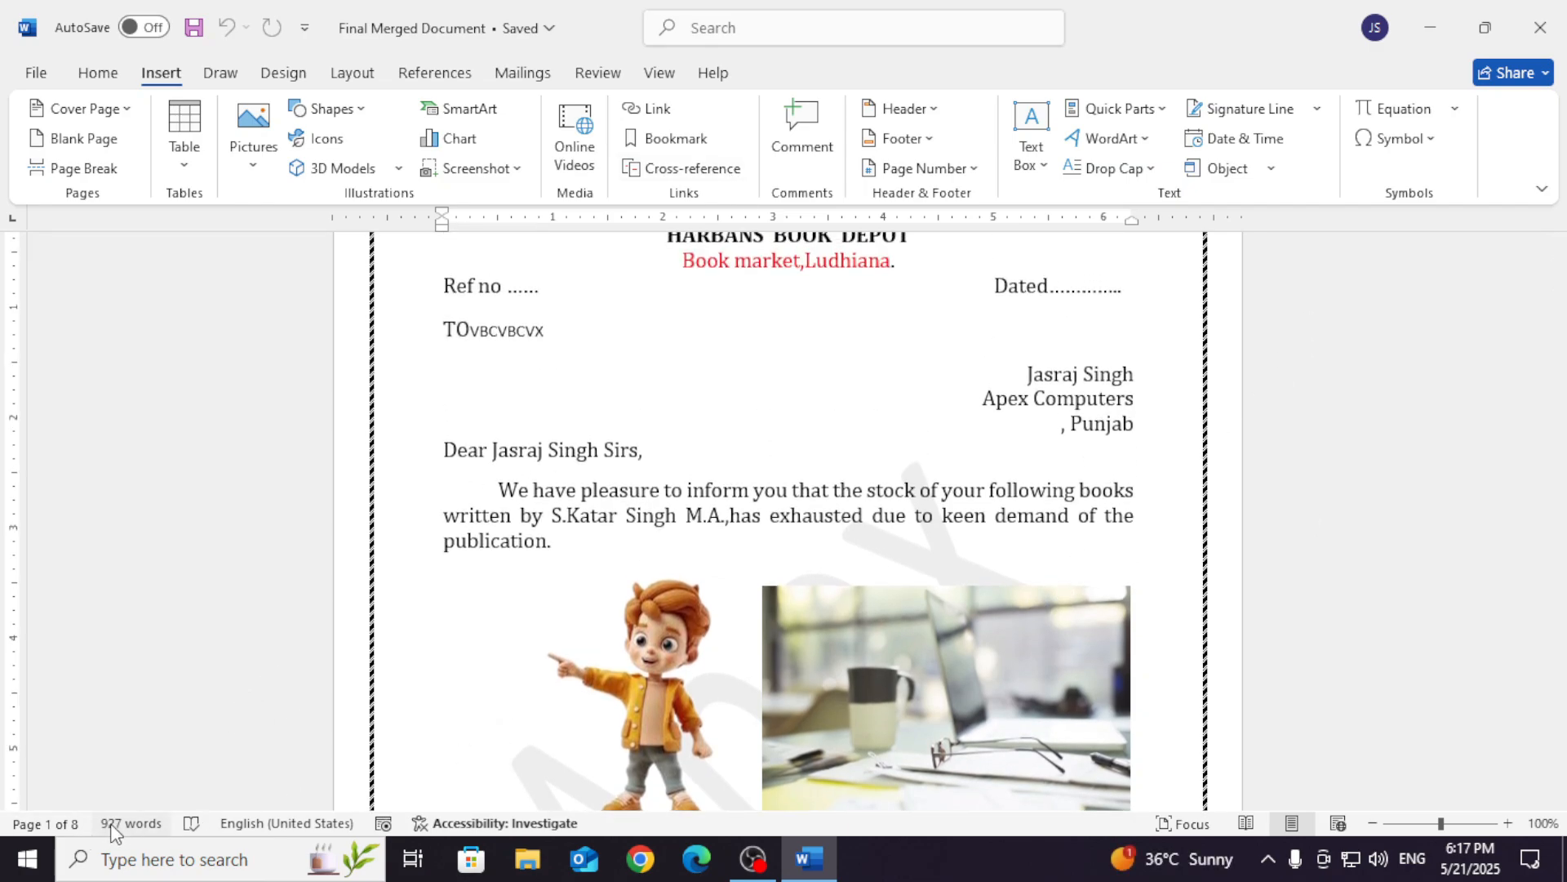
{"action": "left_click_drag", "start_coordinate": [1557, 275], "coordinate": [1557, 679]}
{"action": "scroll", "coordinate": [981, 602], "scroll_direction": "up", "scroll_amount": 3}
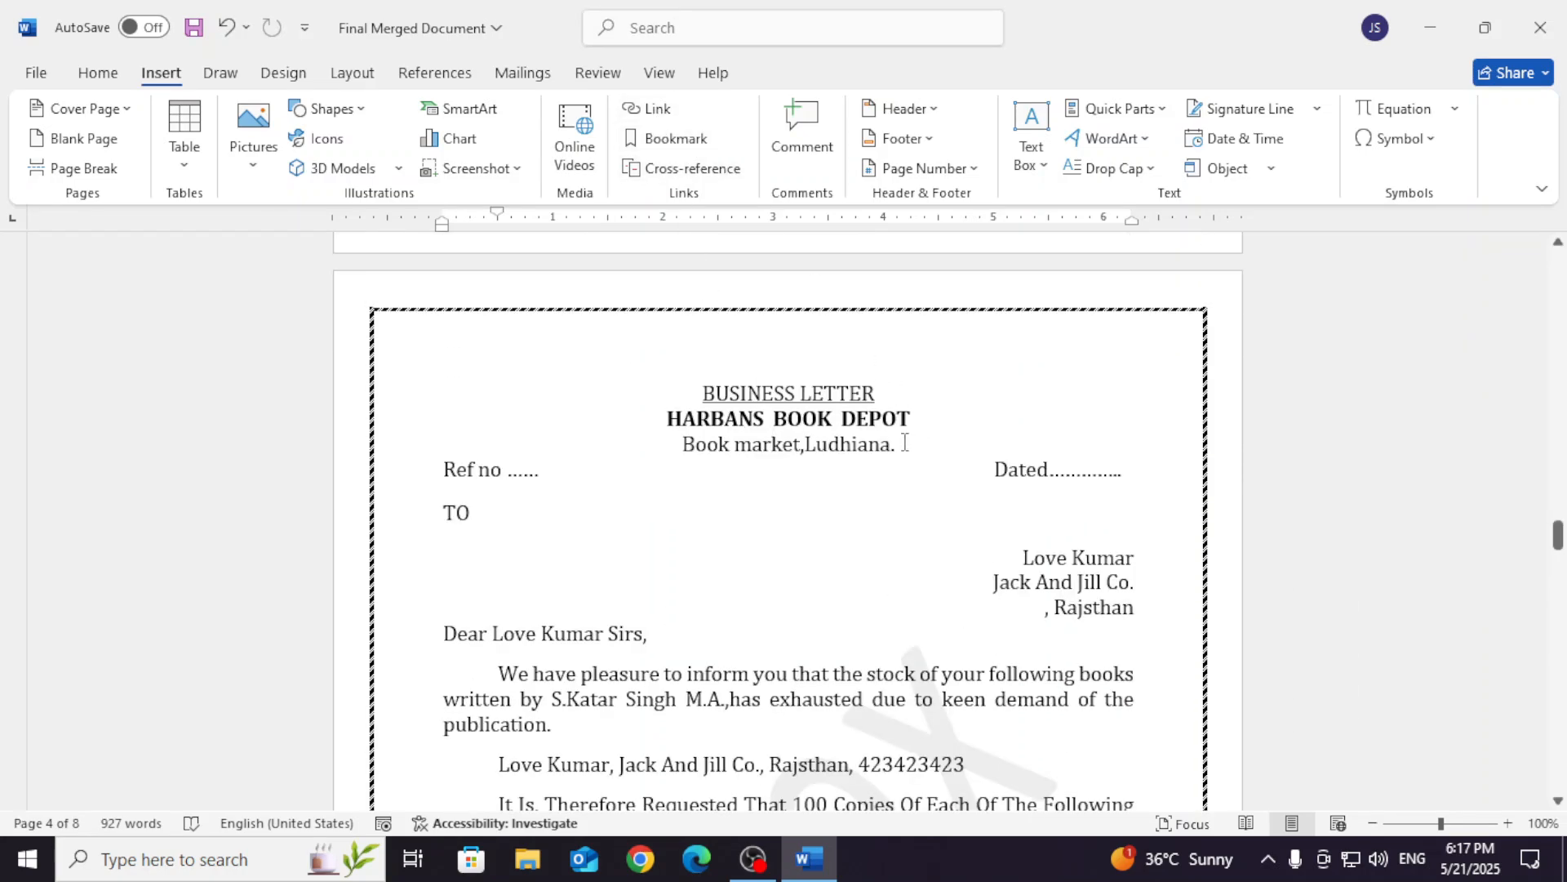
{"action": "left_click_drag", "start_coordinate": [907, 443], "coordinate": [683, 444]}
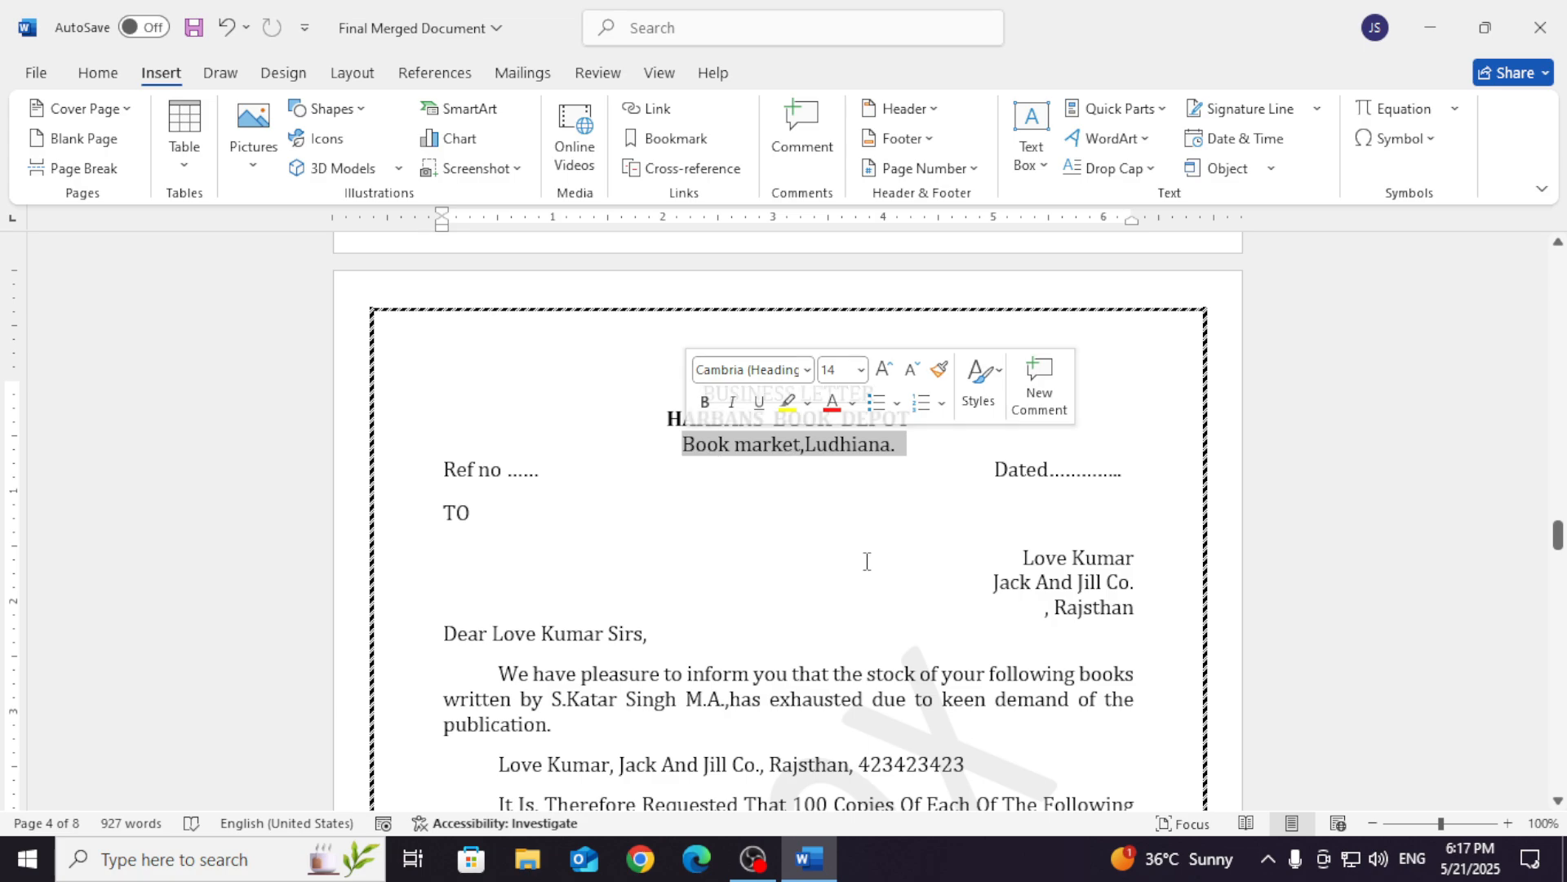
{"action": "left_click", "coordinate": [656, 112]}
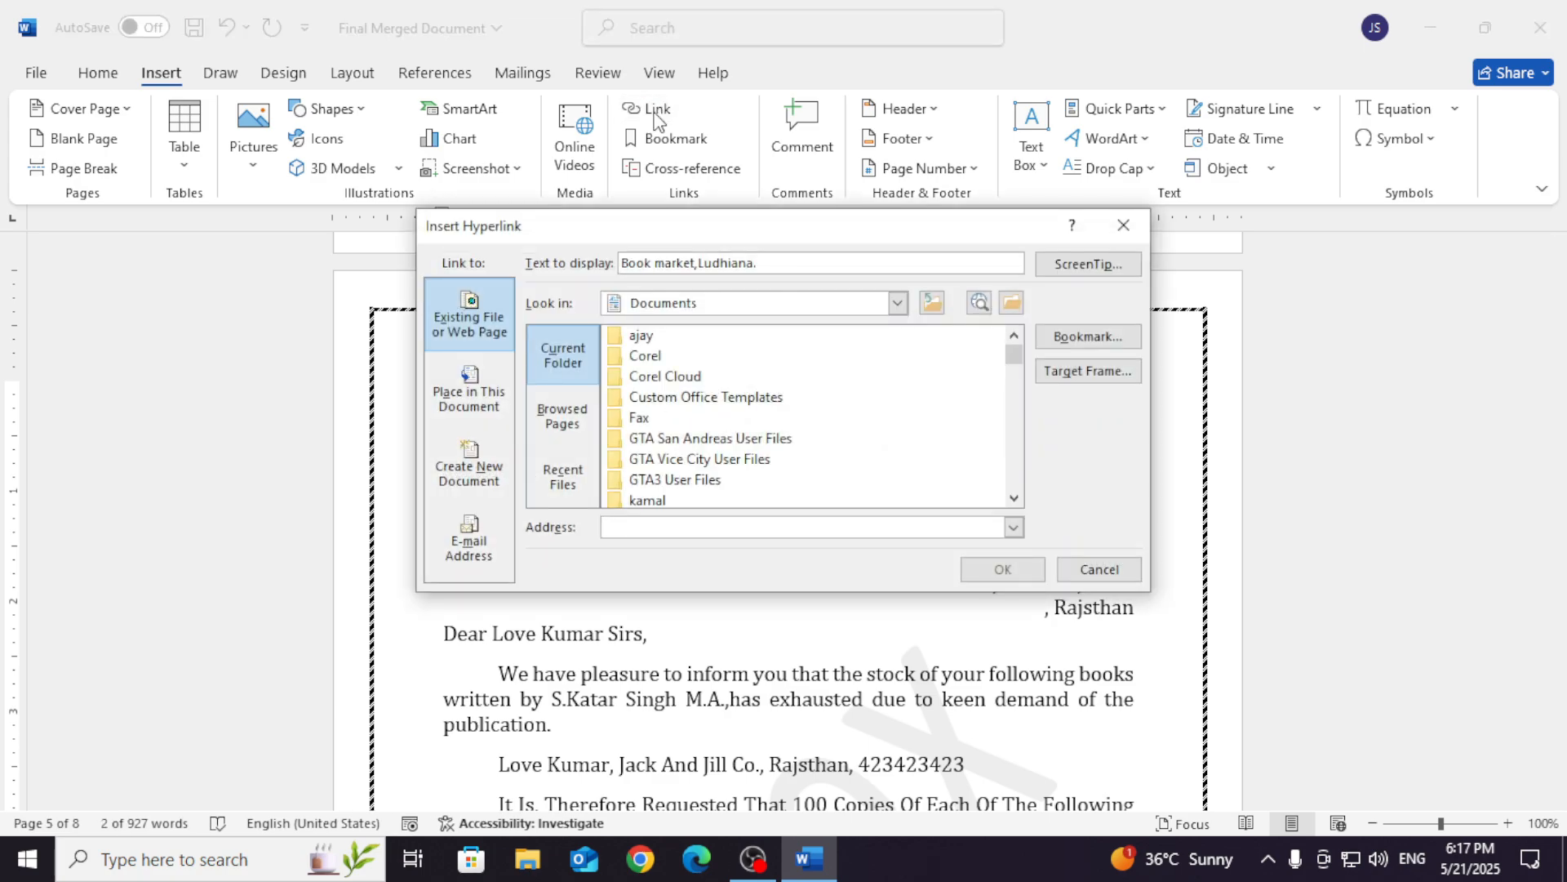
{"action": "left_click_drag", "start_coordinate": [808, 238], "coordinate": [919, 290]}
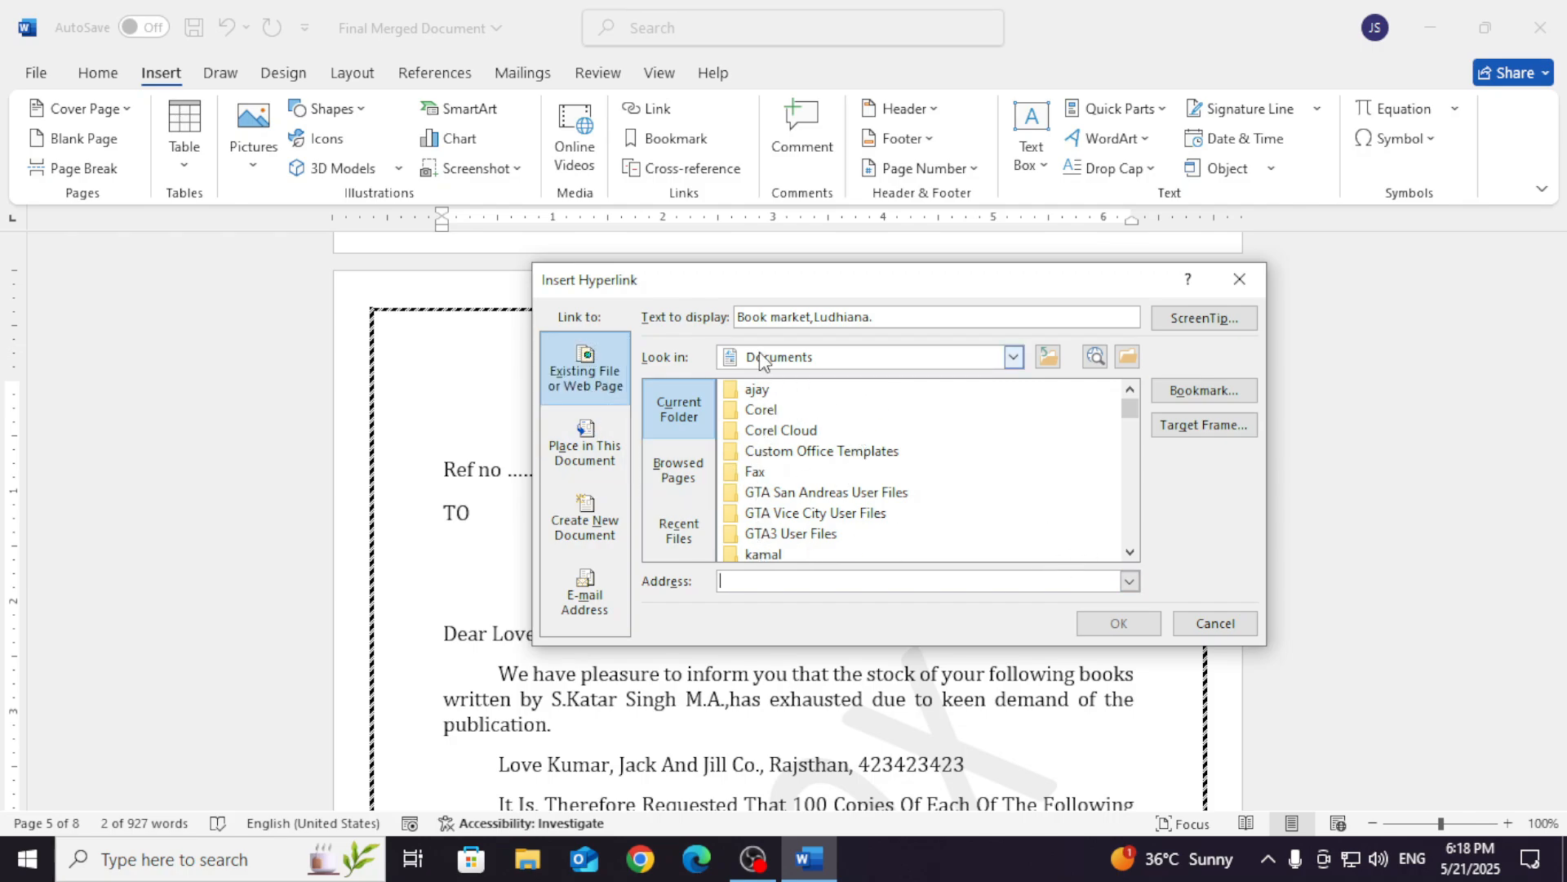
{"action": "left_click", "coordinate": [1129, 552]}
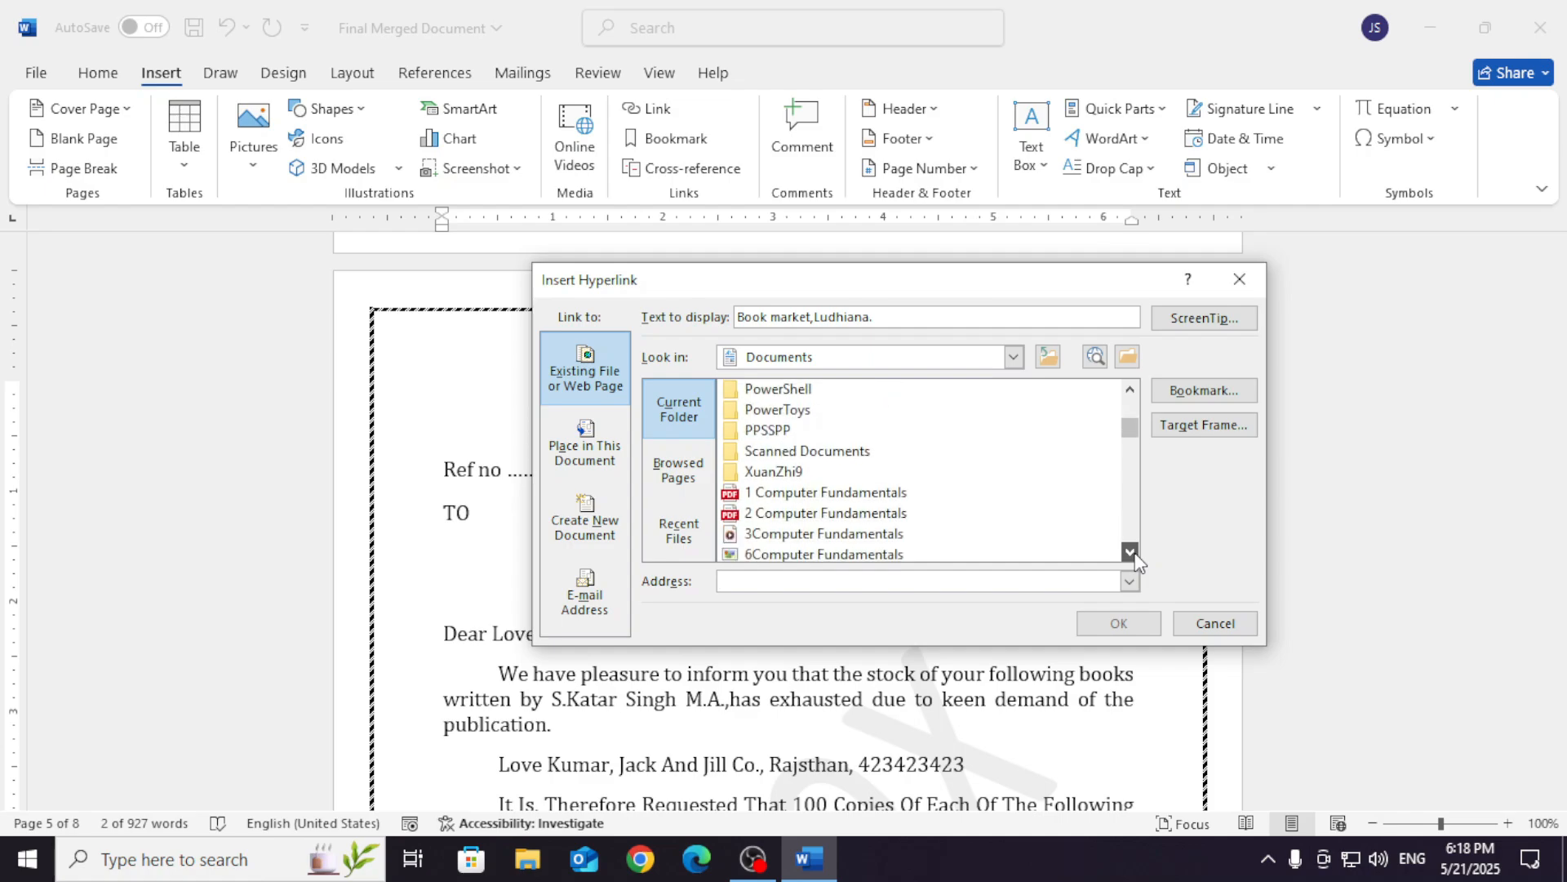
{"action": "left_click", "coordinate": [1130, 551]}
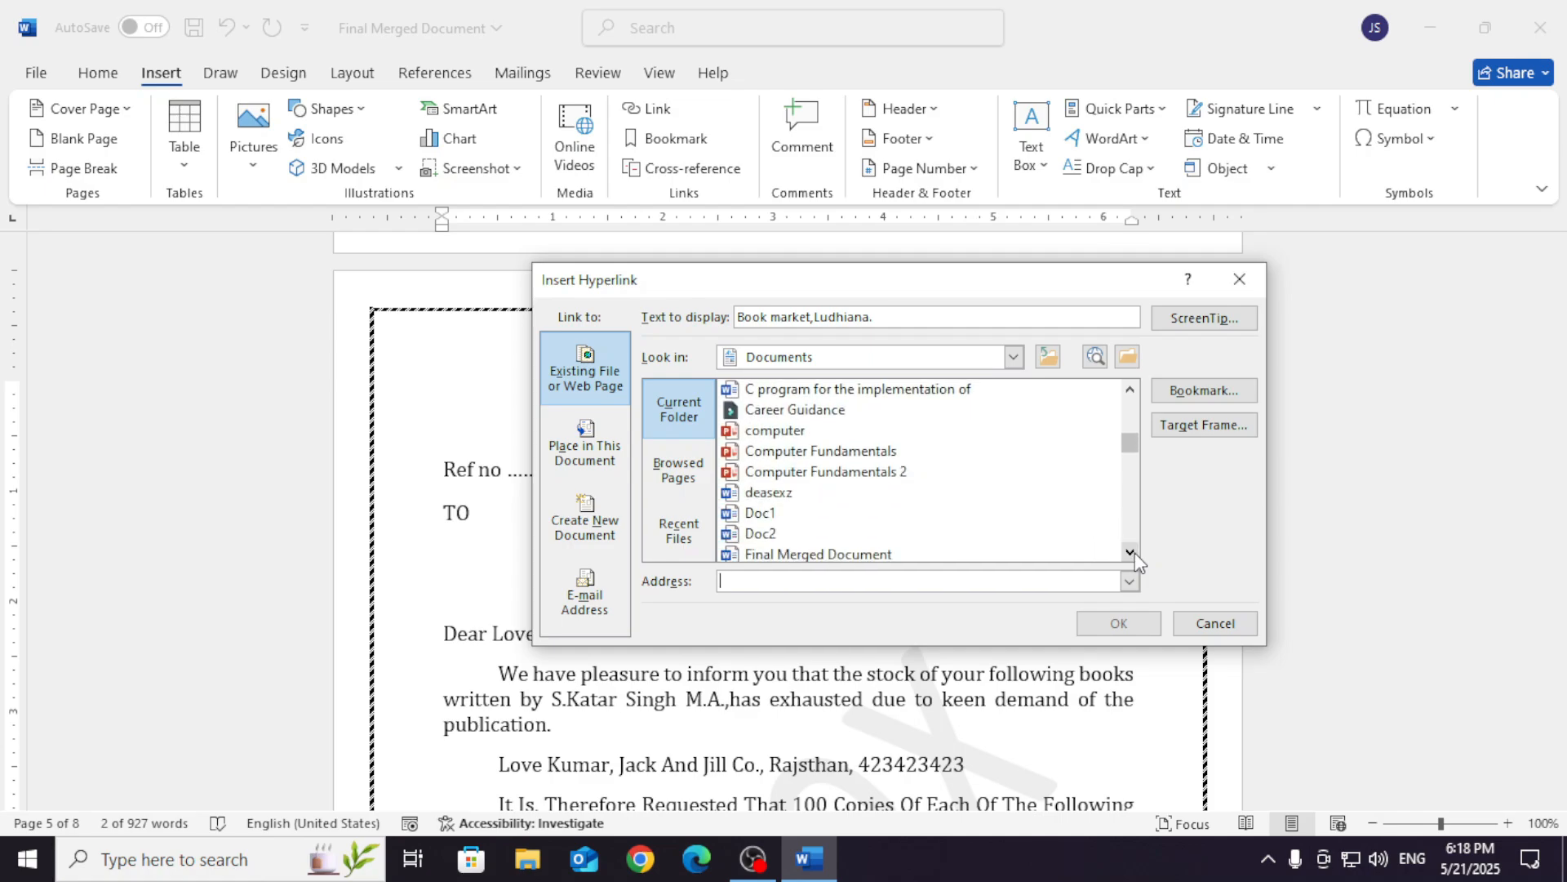
{"action": "left_click", "coordinate": [1133, 553]}
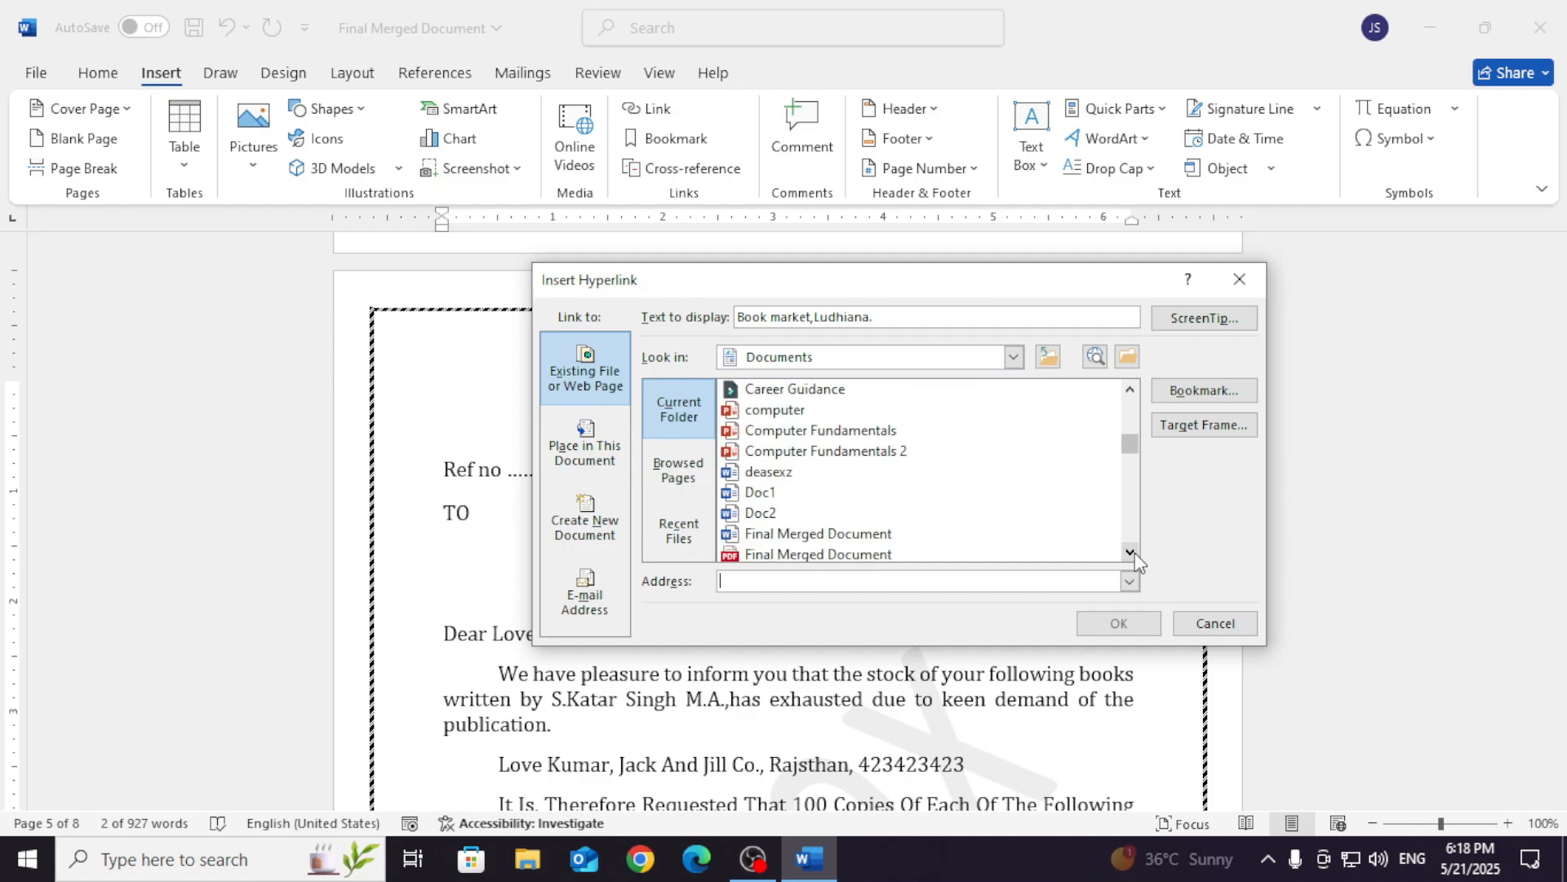
{"action": "left_click", "coordinate": [759, 496]}
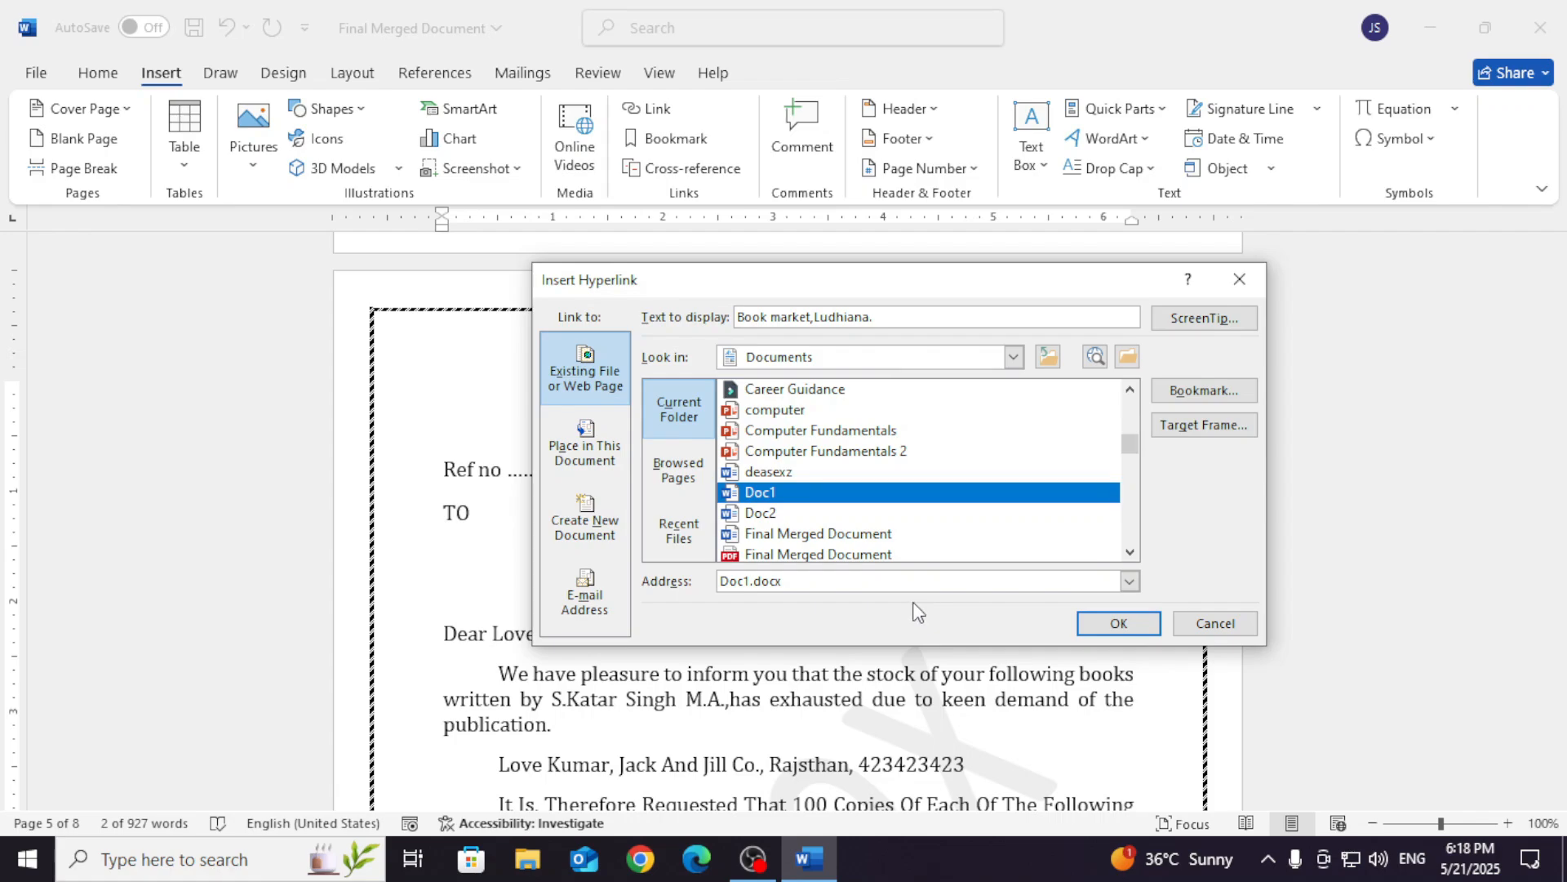
{"action": "left_click", "coordinate": [1117, 624]}
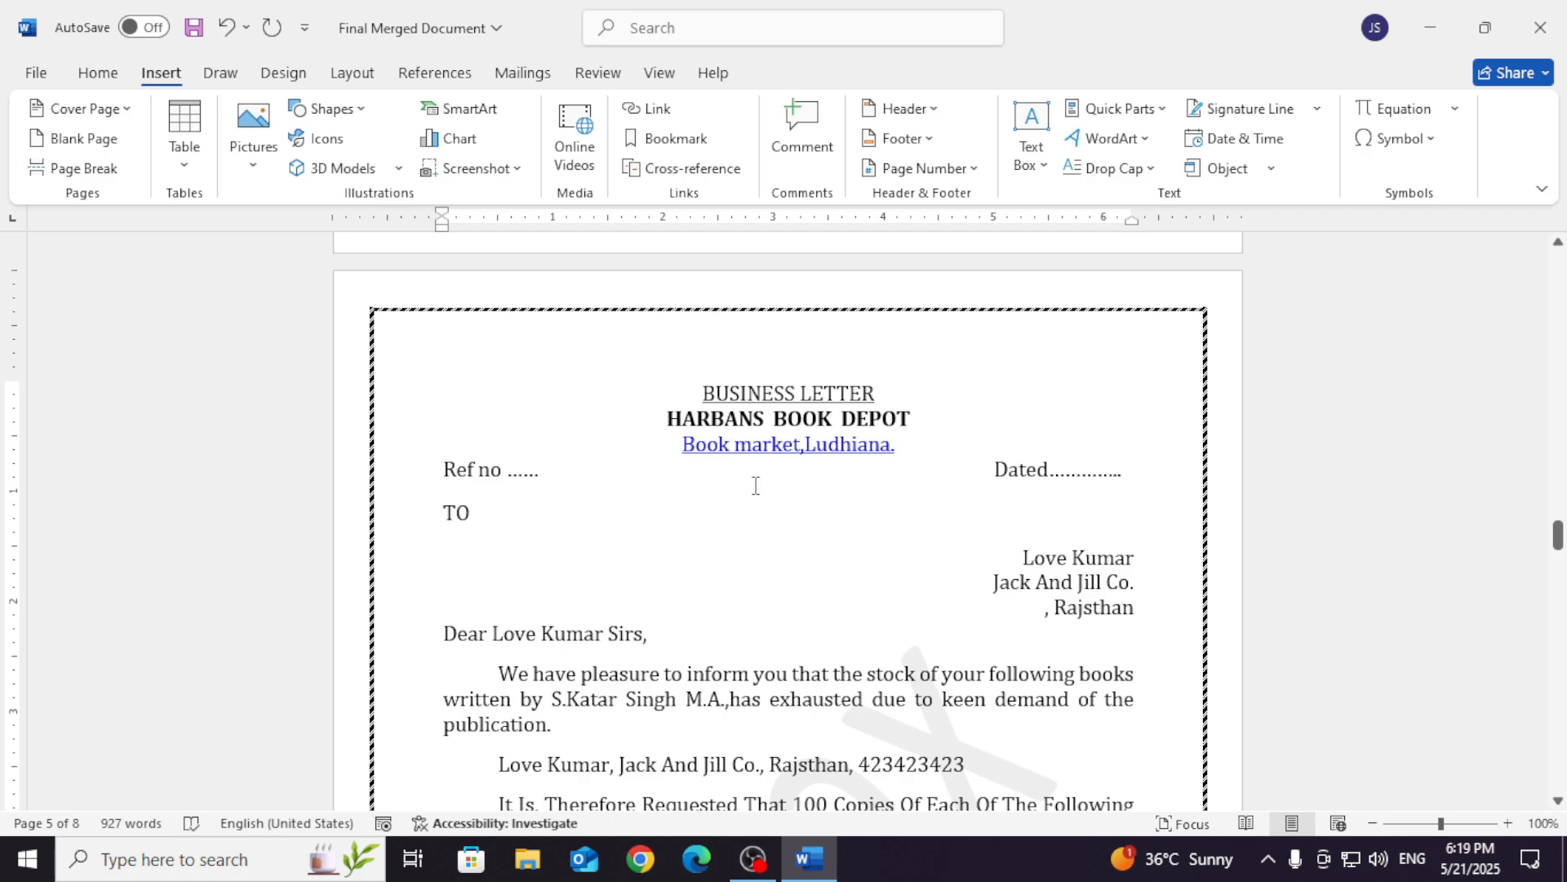
Follow the "Book market,Ludhiana." hyperlink, look through the linked document, and close it.
{"action": "triple_click", "coordinate": [781, 447]}
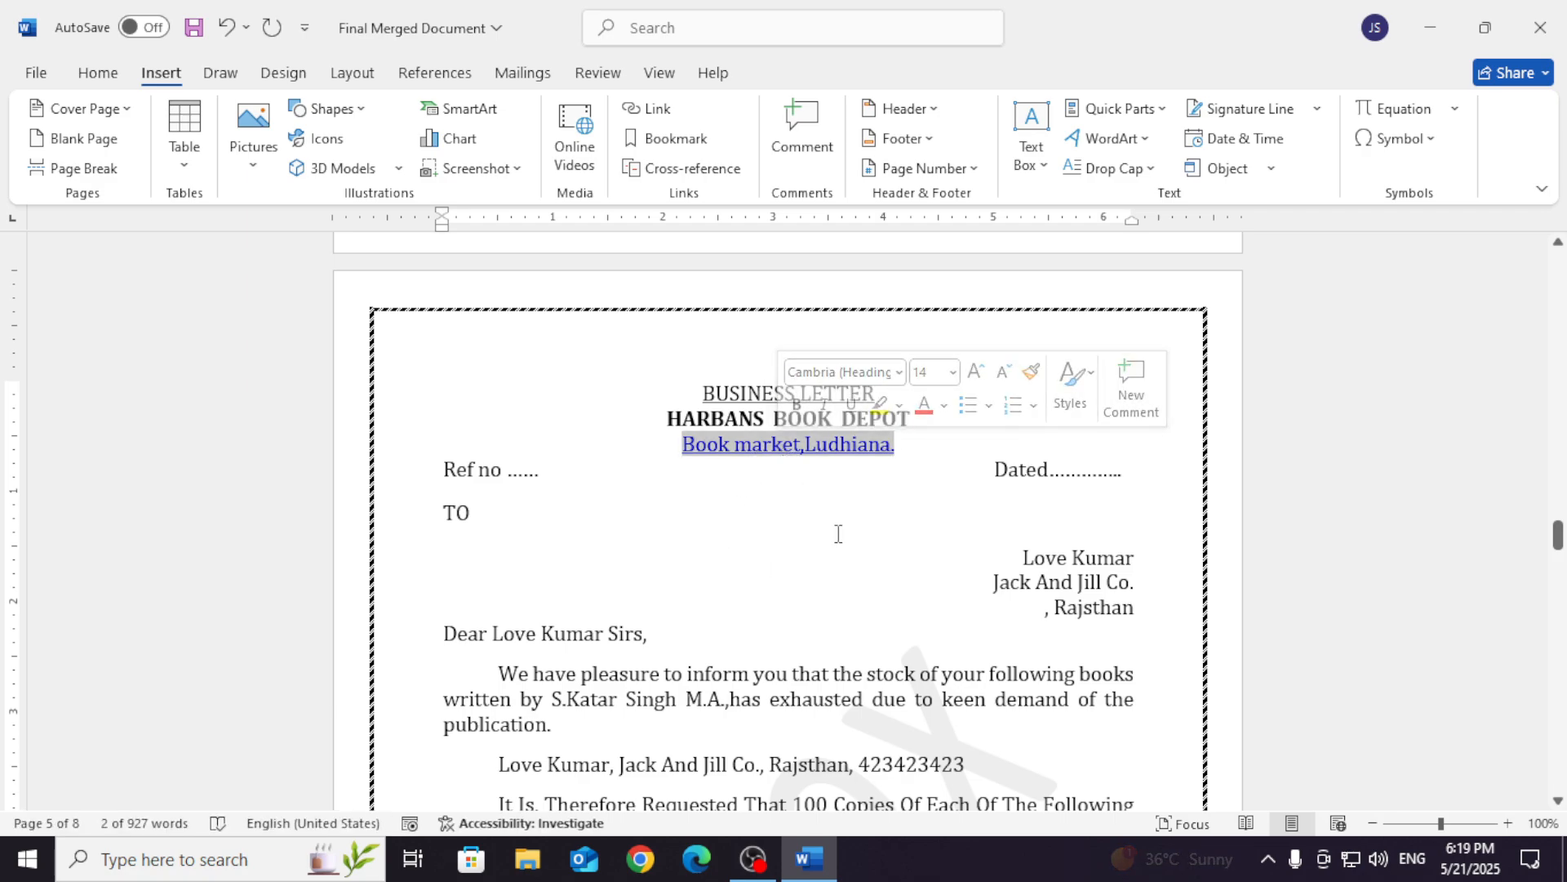
{"action": "left_click", "coordinate": [810, 453], "text": "ctrl"}
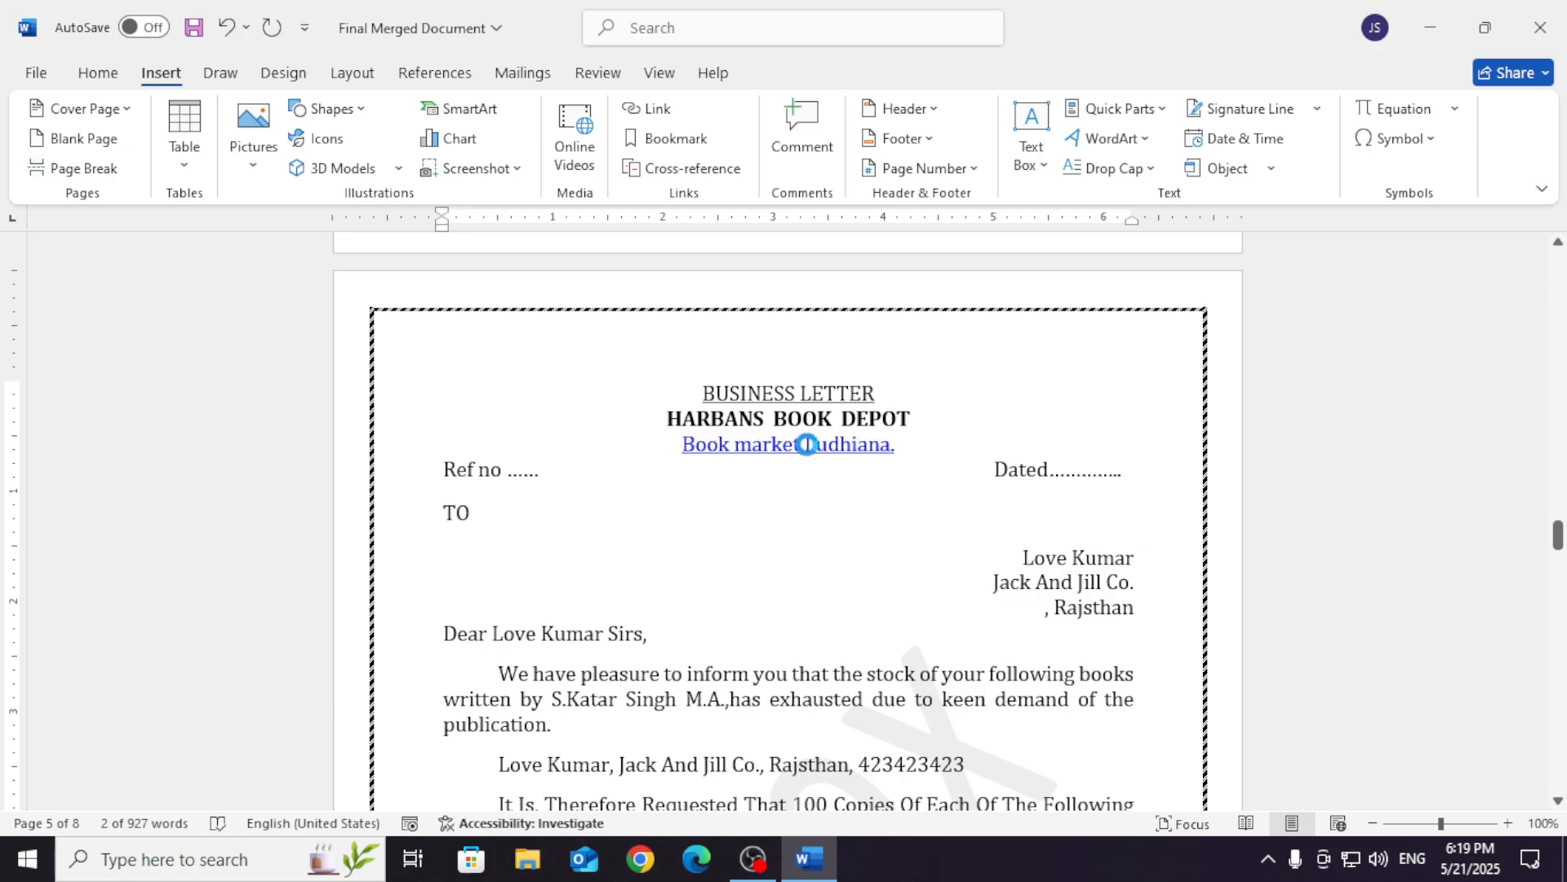
{"action": "scroll", "coordinate": [1478, 275], "scroll_direction": "down", "scroll_amount": 5}
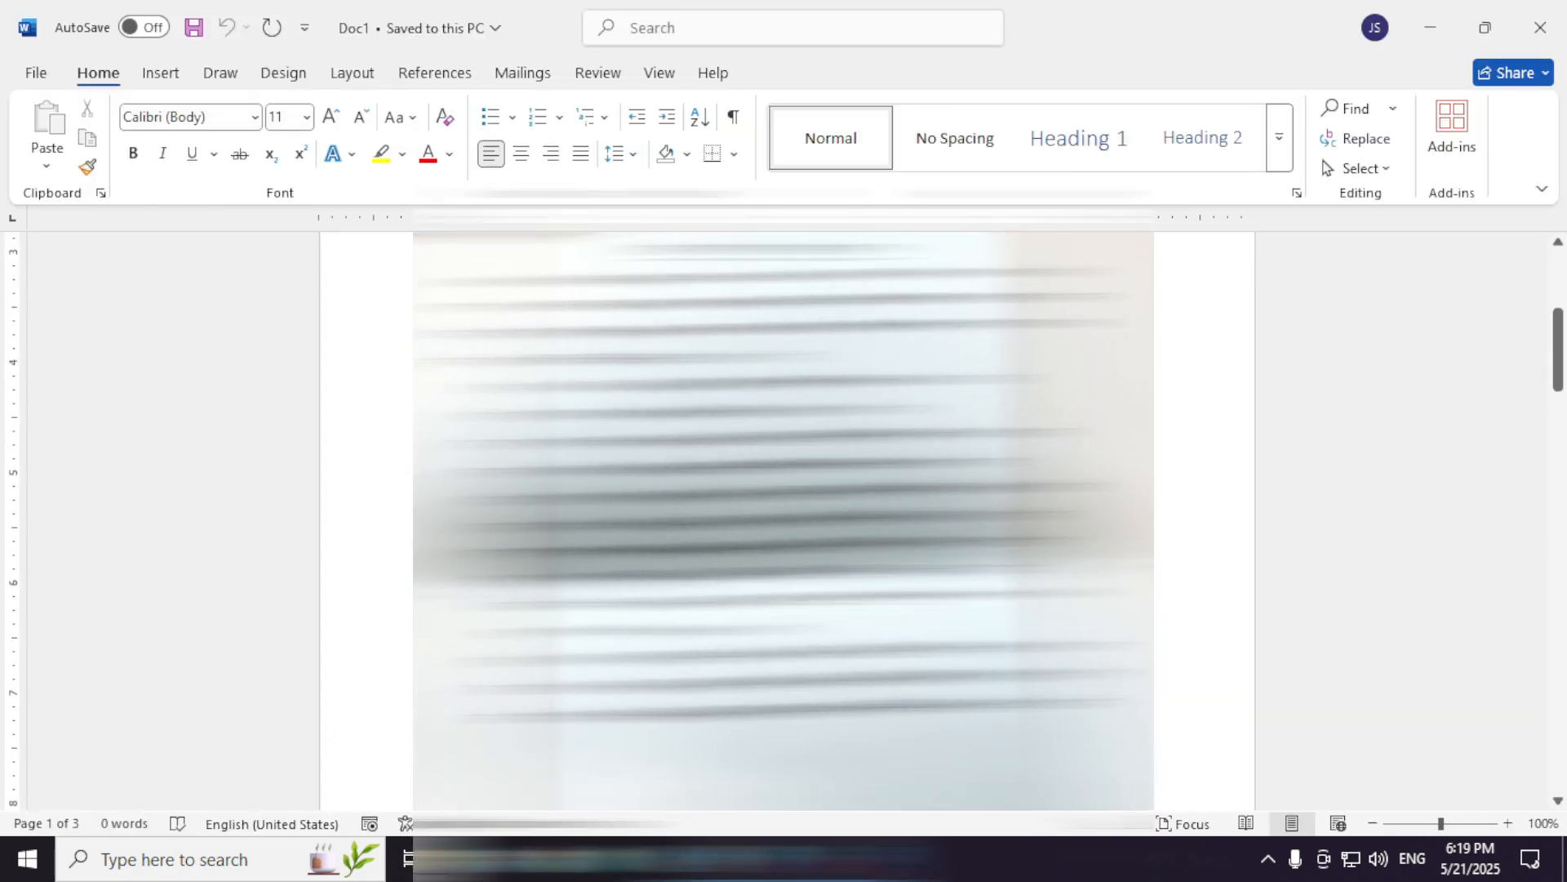
{"action": "left_click", "coordinate": [1549, 20]}
Remove the hyperlink from the "Book market,Ludhiana." line.
{"action": "left_click_drag", "start_coordinate": [902, 445], "coordinate": [686, 447]}
{"action": "left_click", "coordinate": [653, 109]}
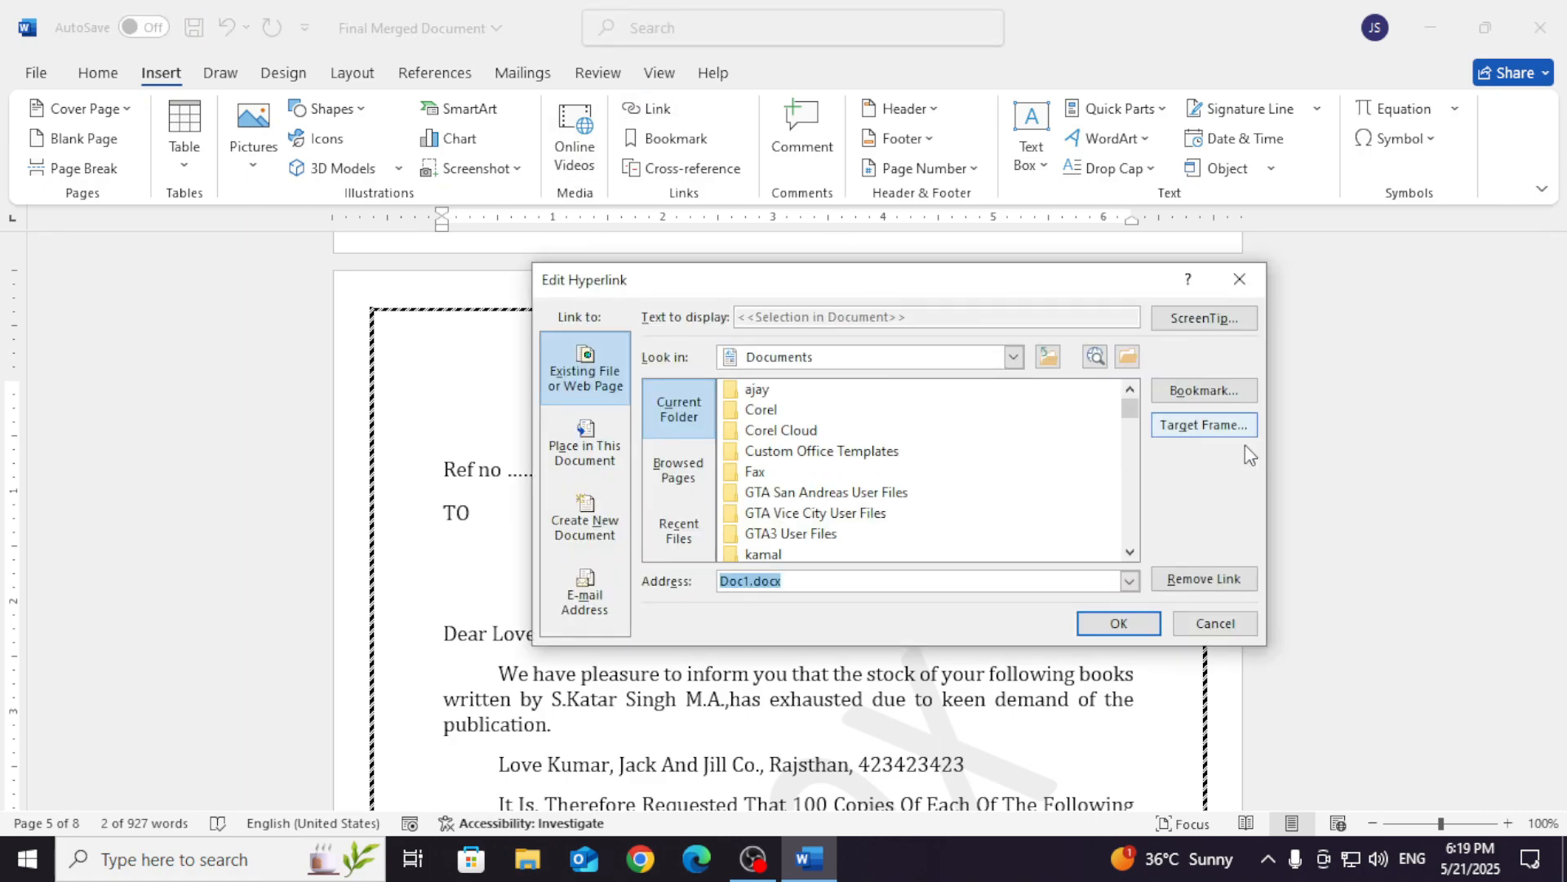
{"action": "left_click", "coordinate": [1216, 571]}
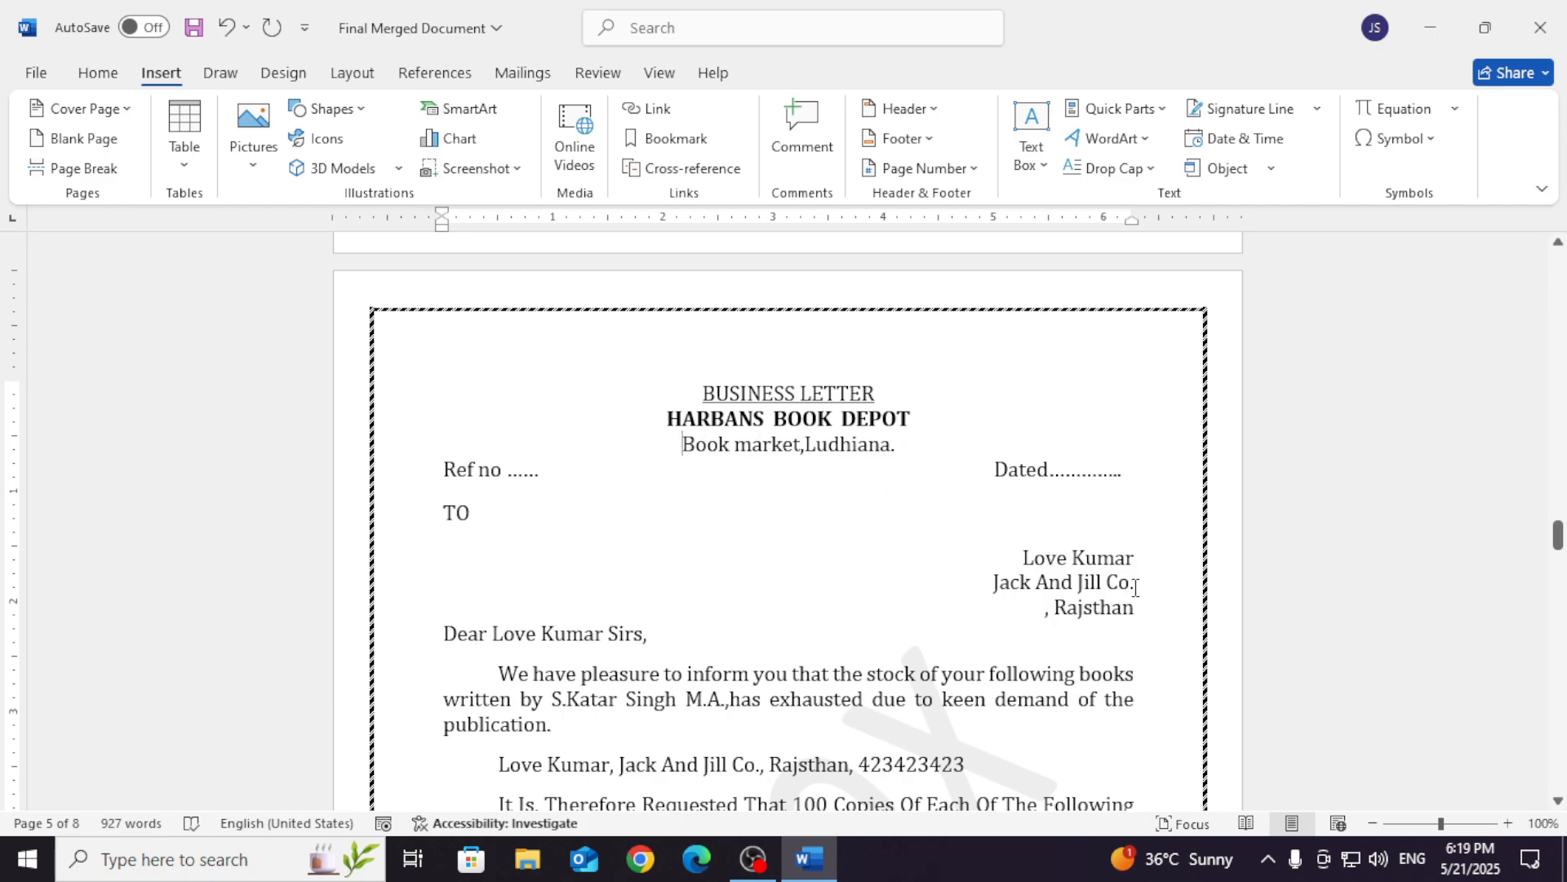
Link the text "Jack And Jill Co." in the recipient block to Doc3.docx on the Desktop.
{"action": "left_click_drag", "start_coordinate": [1136, 588], "coordinate": [969, 586]}
{"action": "left_click", "coordinate": [653, 109]}
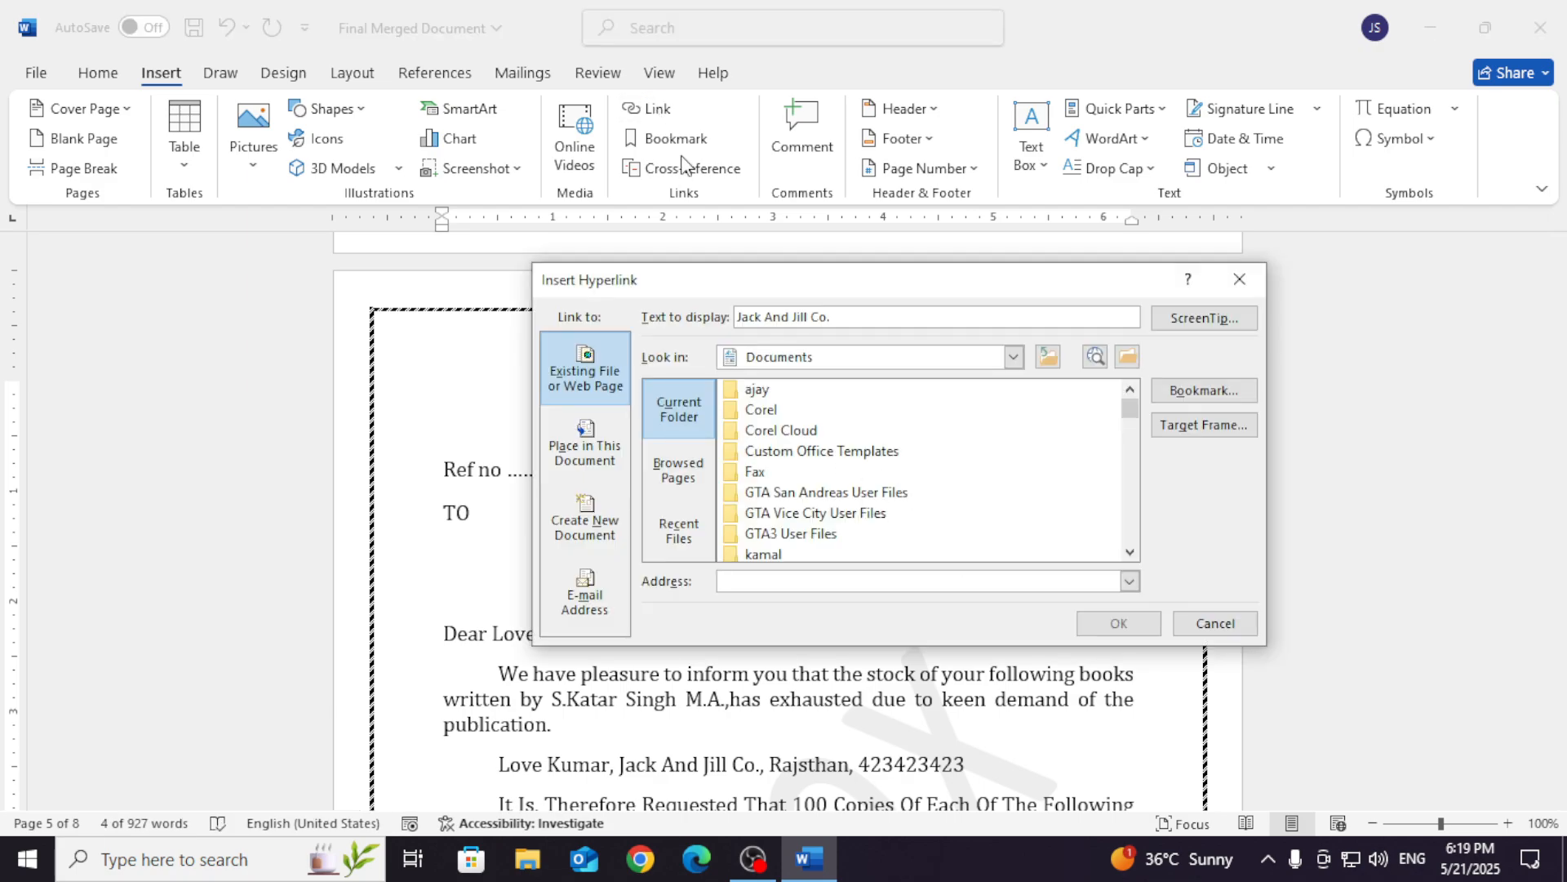
{"action": "left_click", "coordinate": [694, 400]}
{"action": "left_click", "coordinate": [697, 453]}
{"action": "left_click_drag", "start_coordinate": [1128, 412], "coordinate": [1129, 481]}
{"action": "left_click", "coordinate": [1013, 356]}
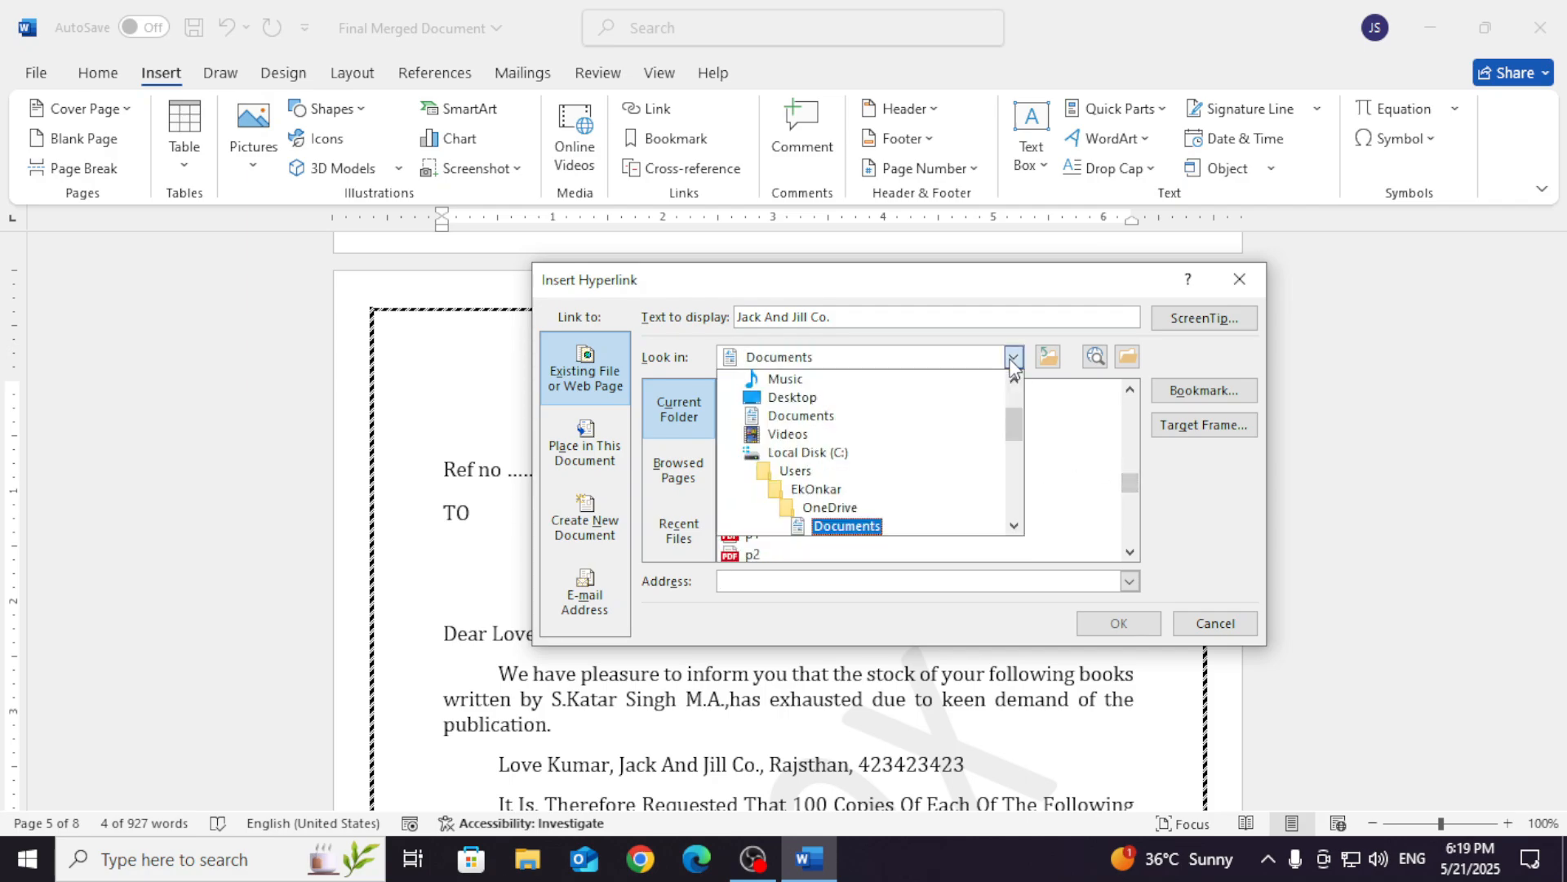
{"action": "left_click", "coordinate": [906, 403]}
{"action": "scroll", "coordinate": [896, 441], "scroll_direction": "down", "scroll_amount": 3}
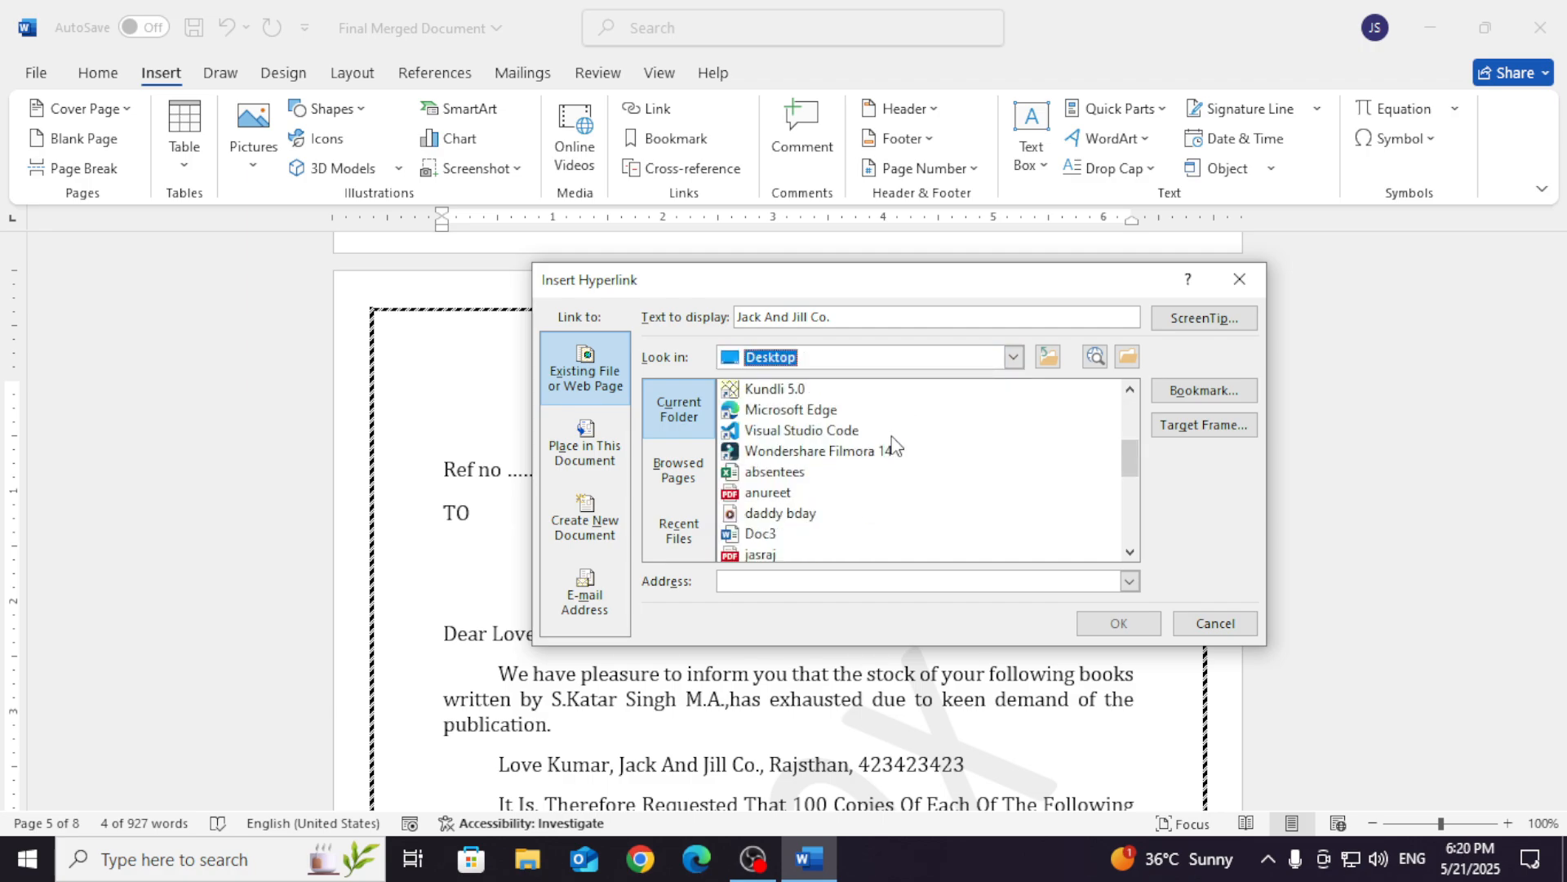
{"action": "scroll", "coordinate": [839, 531], "scroll_direction": "down", "scroll_amount": 1}
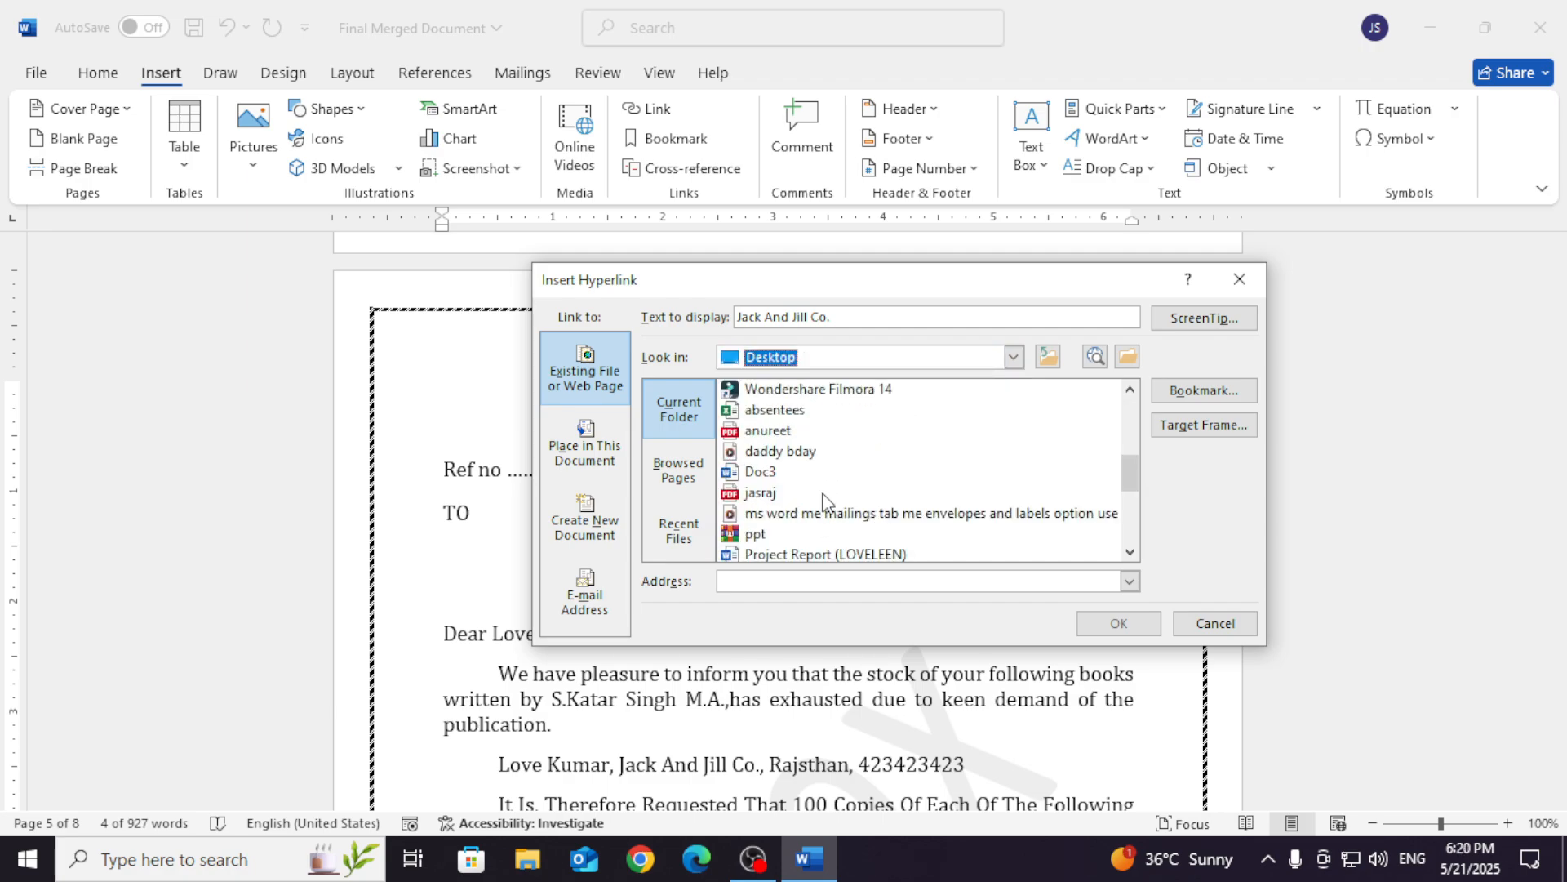
{"action": "left_click", "coordinate": [777, 478]}
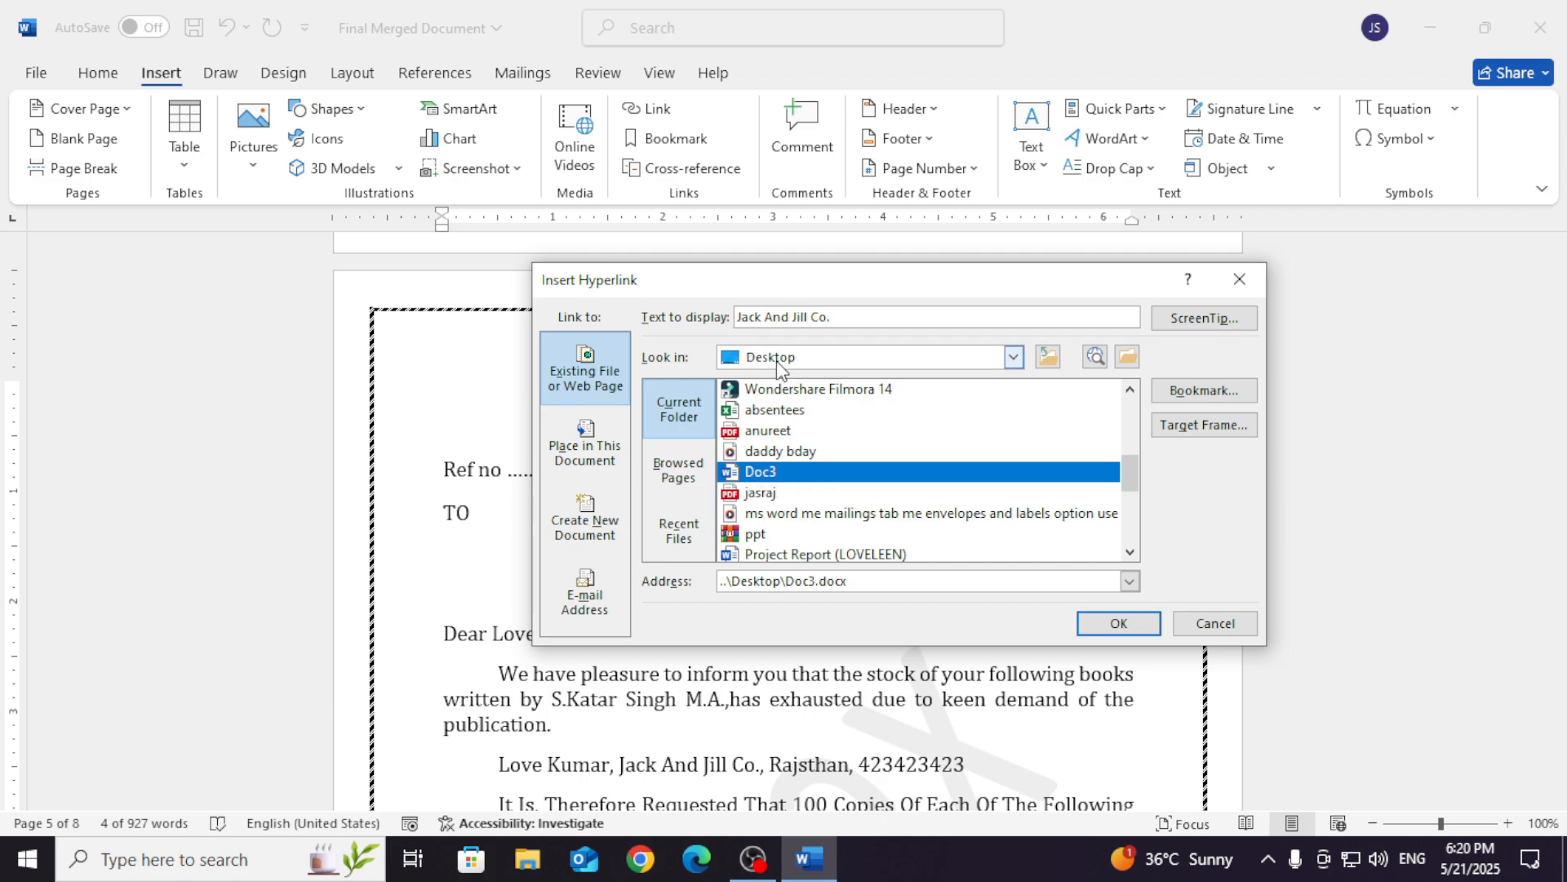
{"action": "left_click", "coordinate": [1118, 623]}
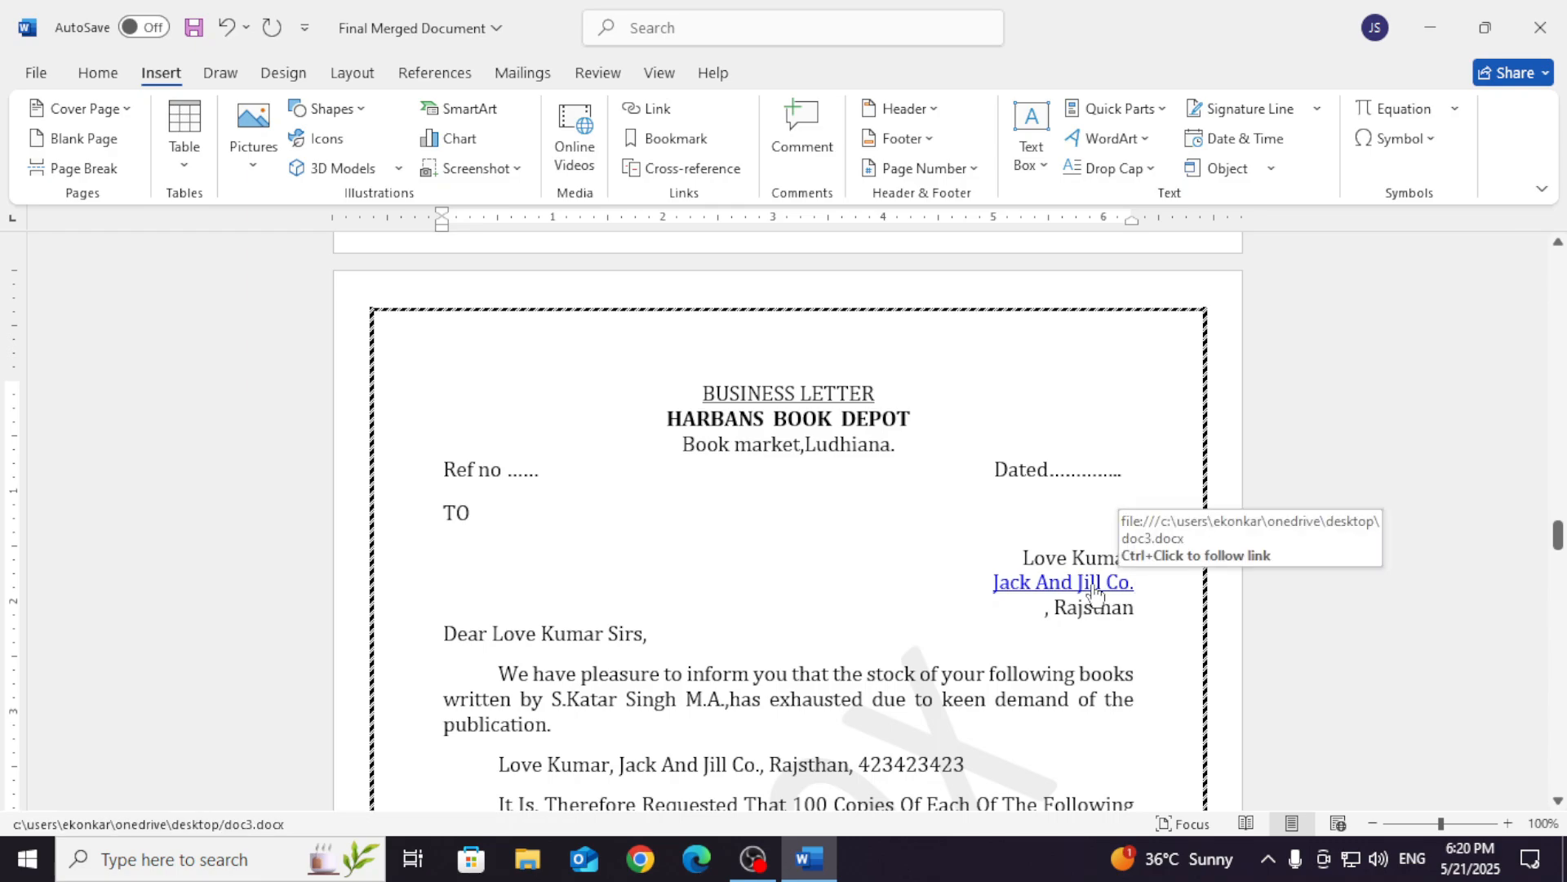
Follow the "Jack And Jill Co." hyperlink to view the linked document, and close that document.
{"action": "left_click", "coordinate": [1095, 590], "text": "ctrl"}
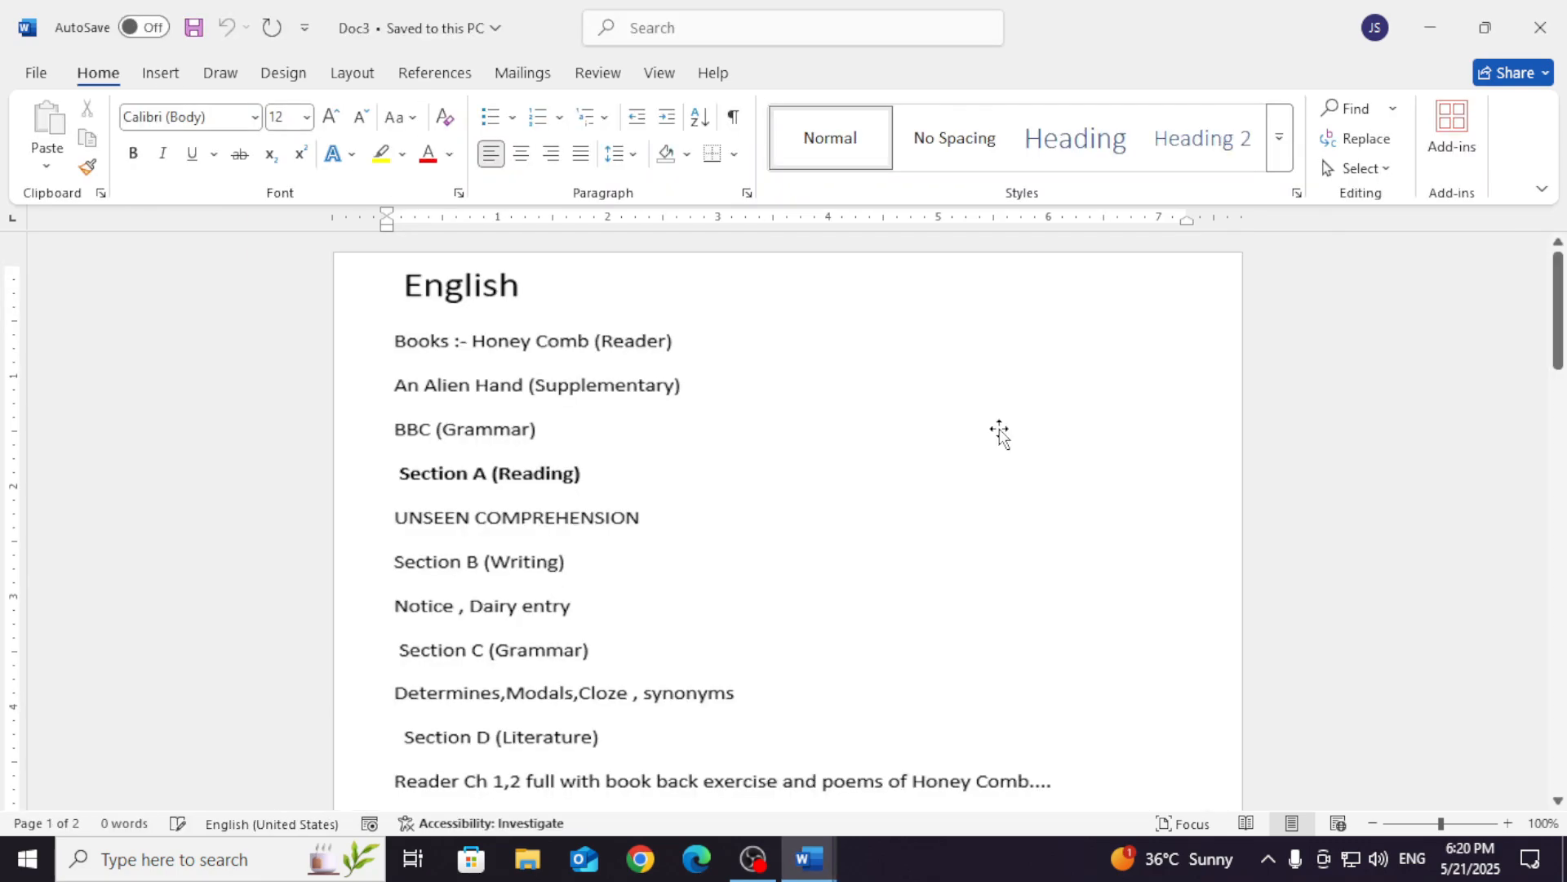
{"action": "left_click", "coordinate": [1540, 27]}
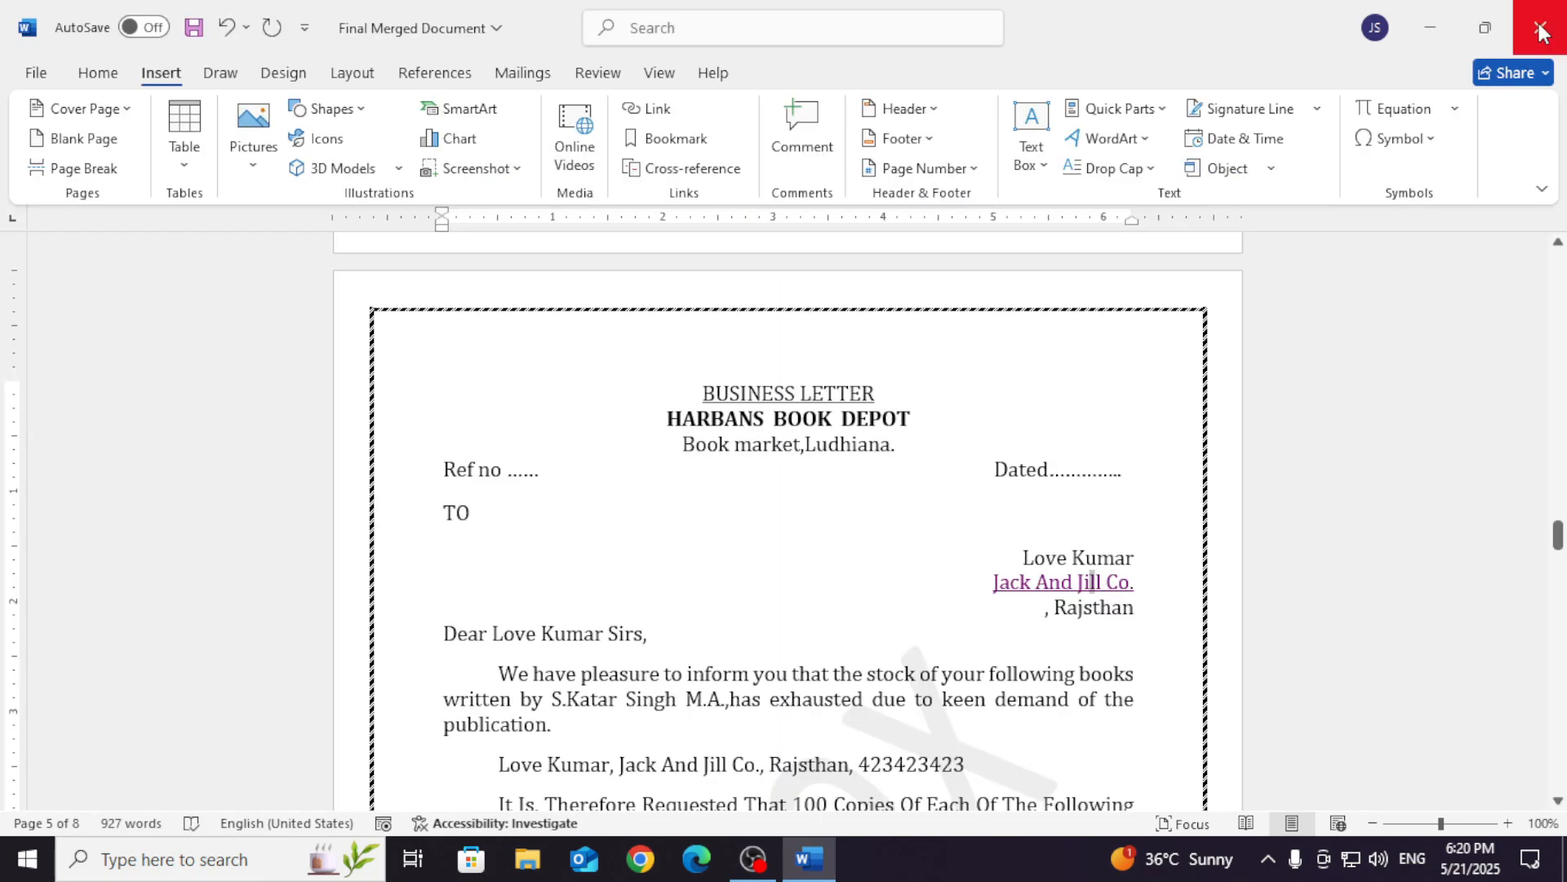
{"action": "left_click_drag", "start_coordinate": [1146, 582], "coordinate": [995, 582]}
{"action": "left_click", "coordinate": [837, 642]}
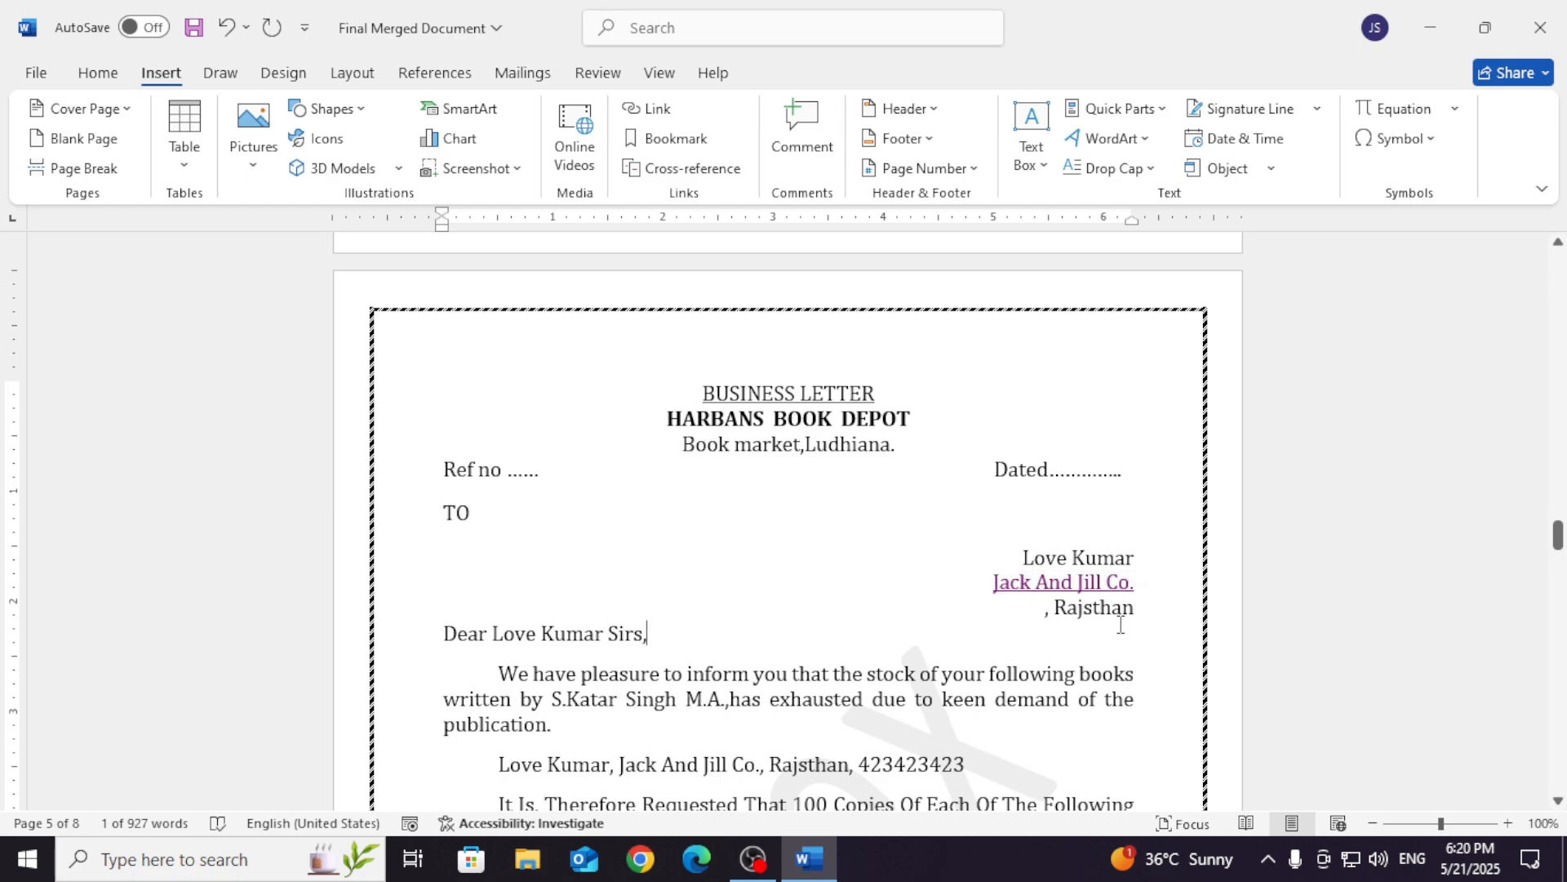
Examine the browsed pages, recent files, current folder and in-document places available as hyperlink targets for the salutation line, without inserting a link.
{"action": "left_click_drag", "start_coordinate": [666, 635], "coordinate": [445, 634]}
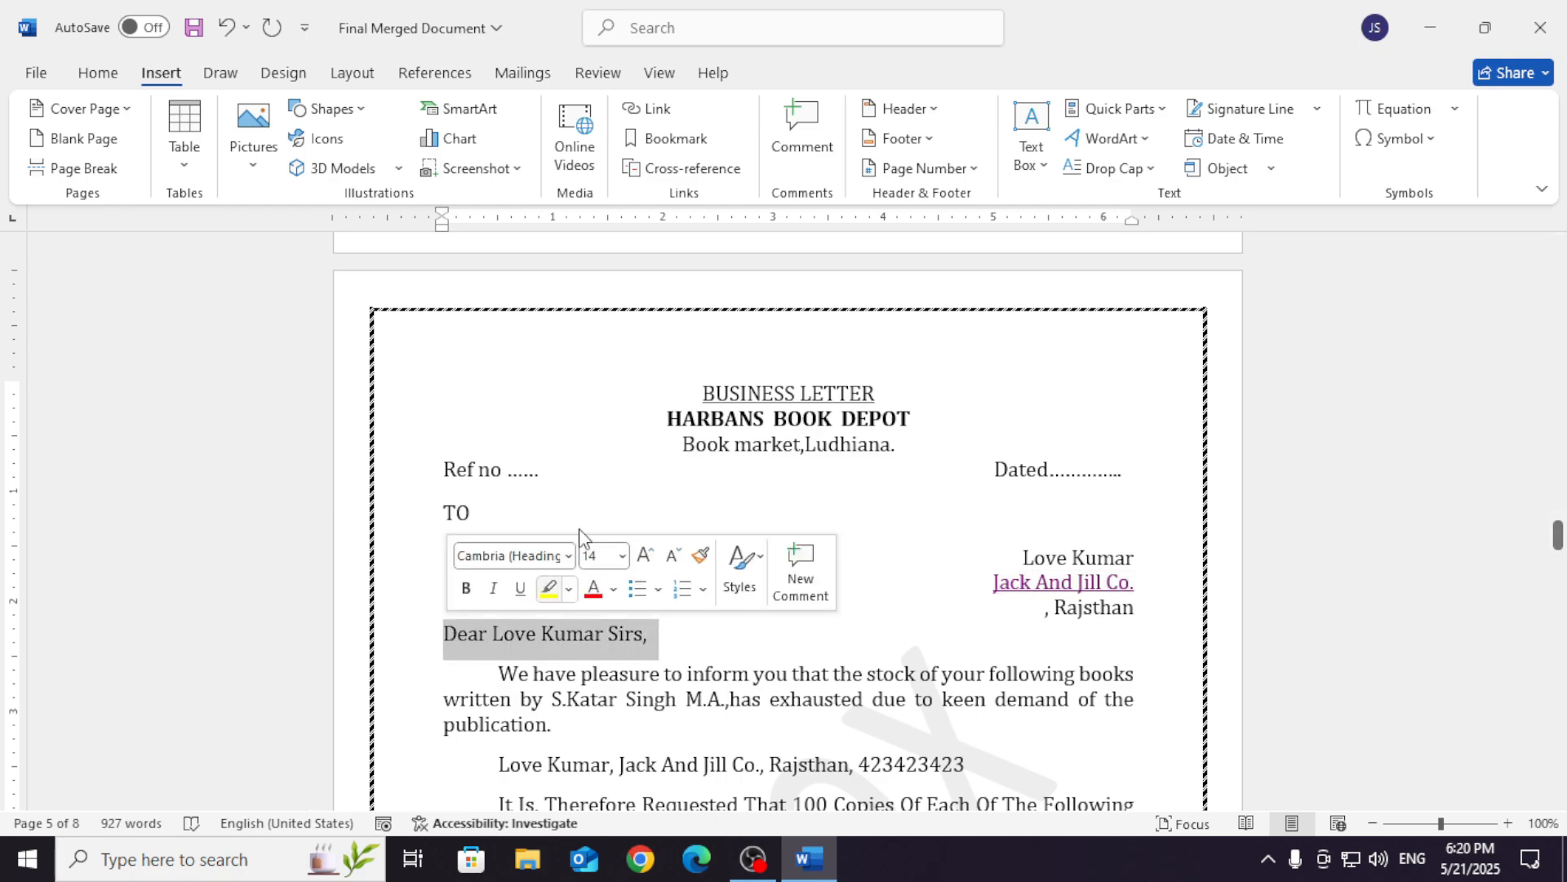
{"action": "left_click", "coordinate": [657, 111]}
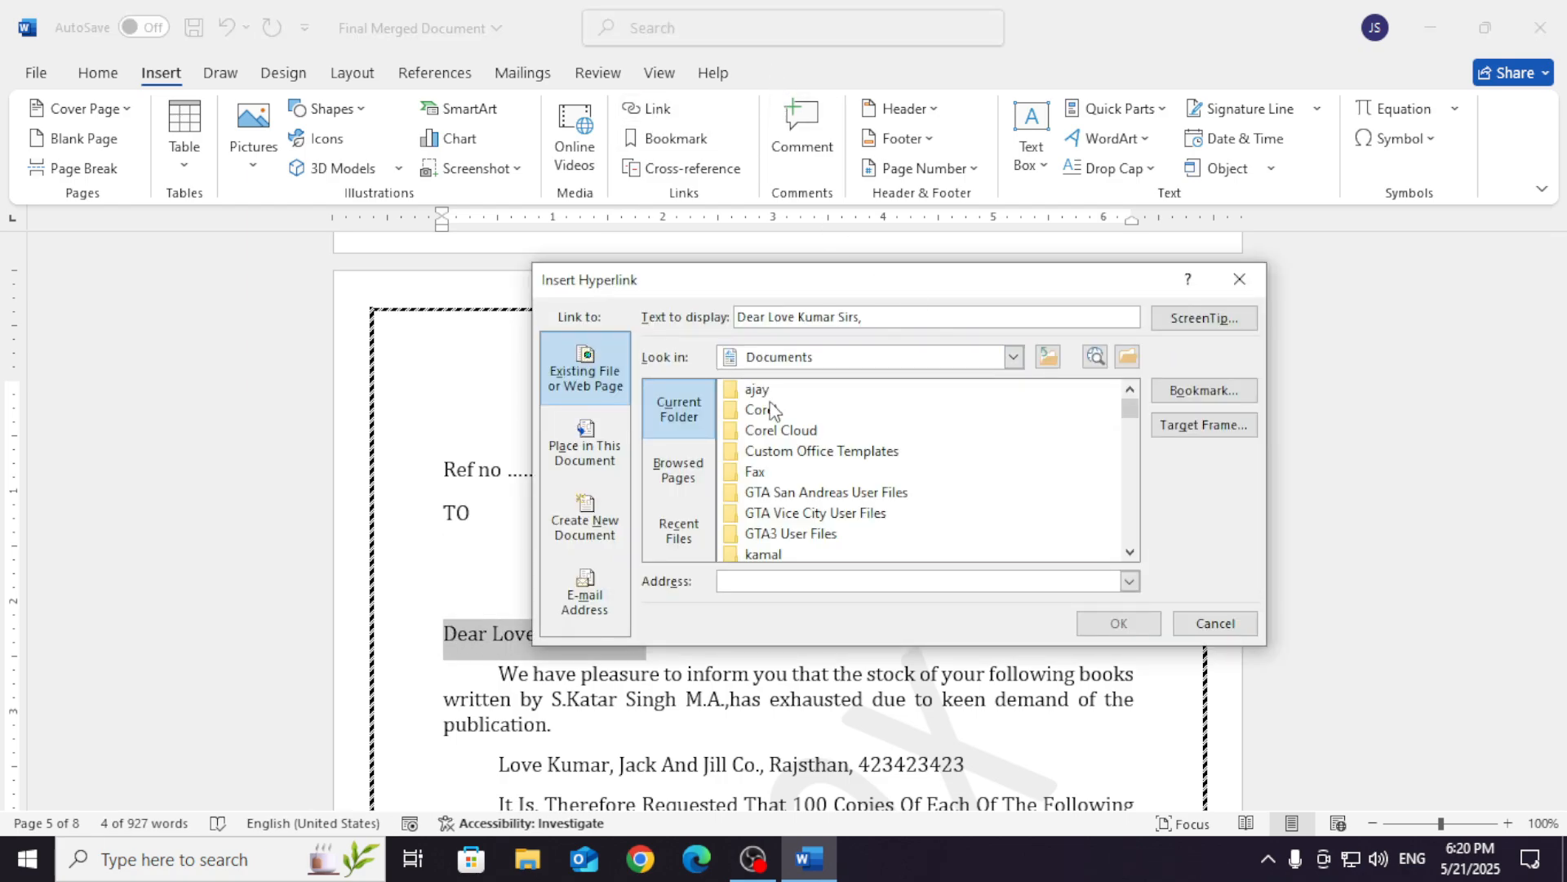
{"action": "left_click", "coordinate": [666, 472]}
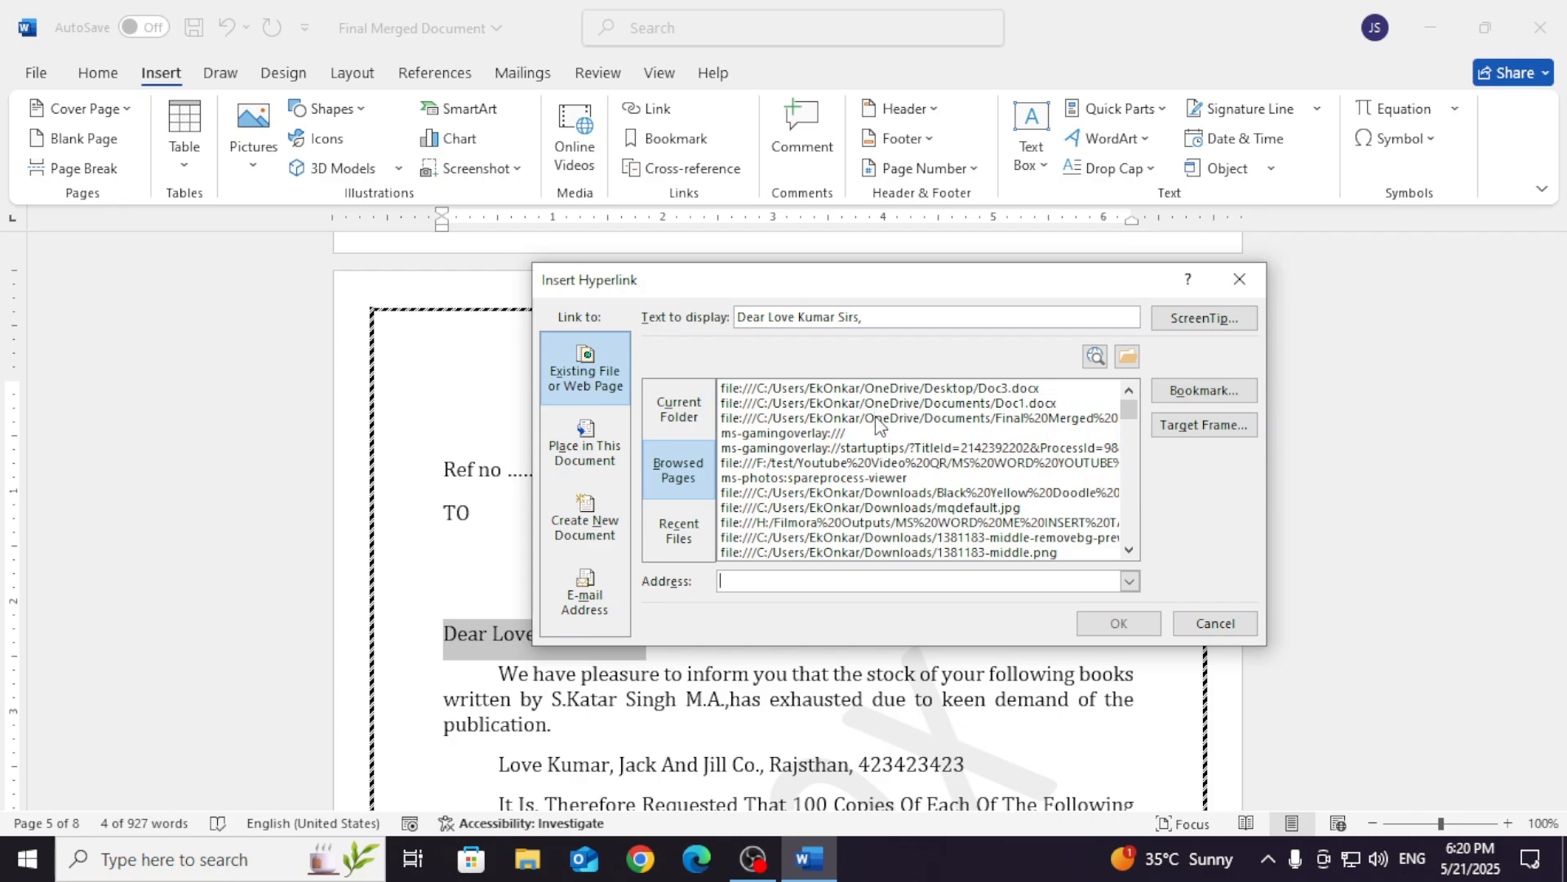
{"action": "left_click", "coordinate": [880, 493]}
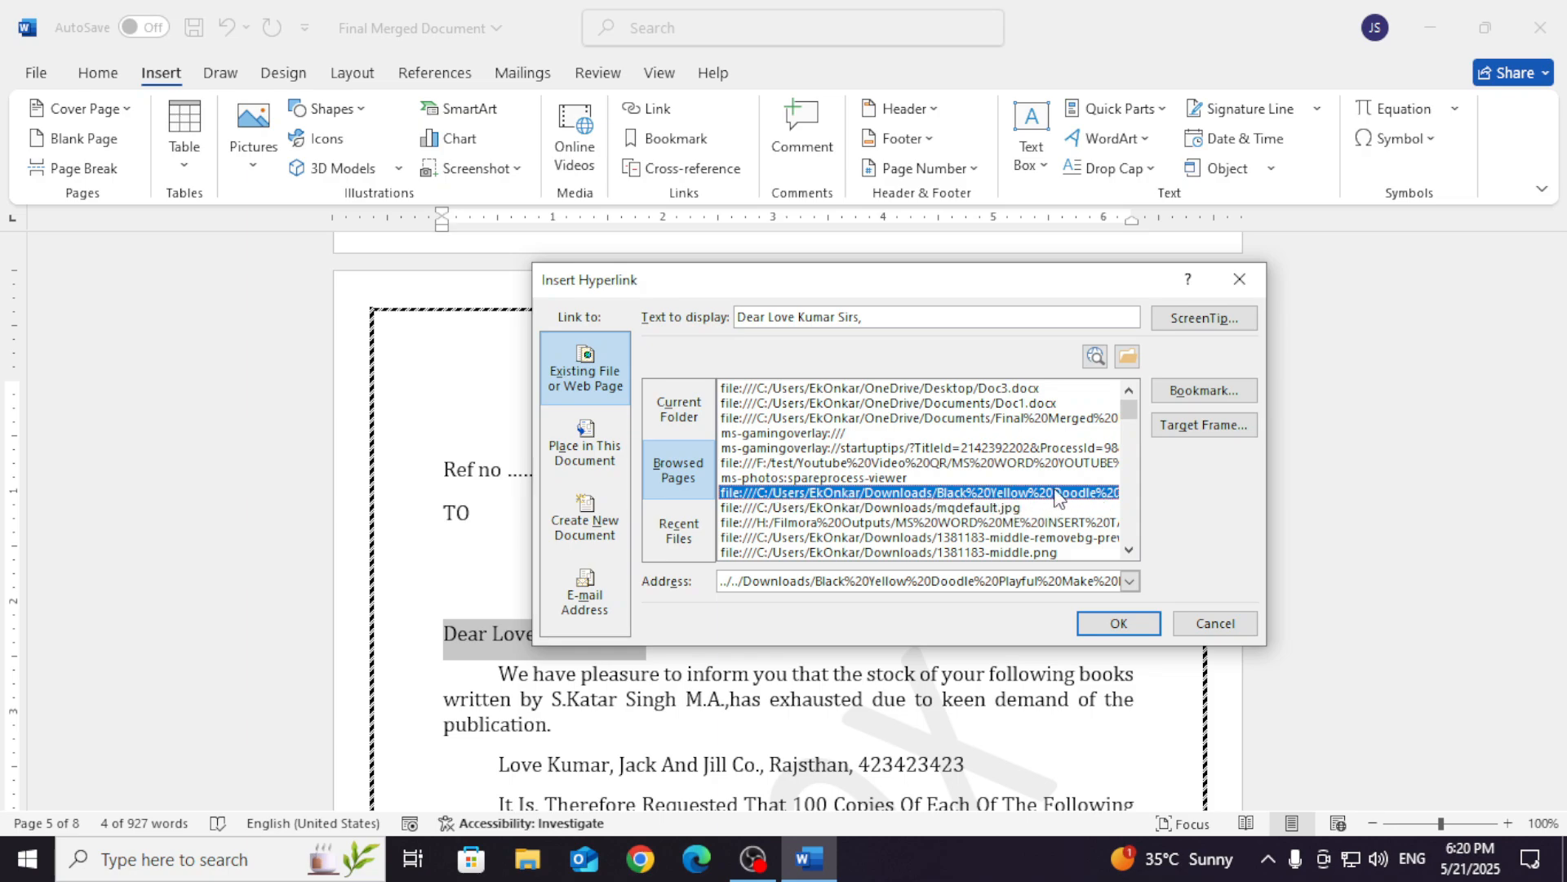
{"action": "left_click", "coordinate": [696, 537]}
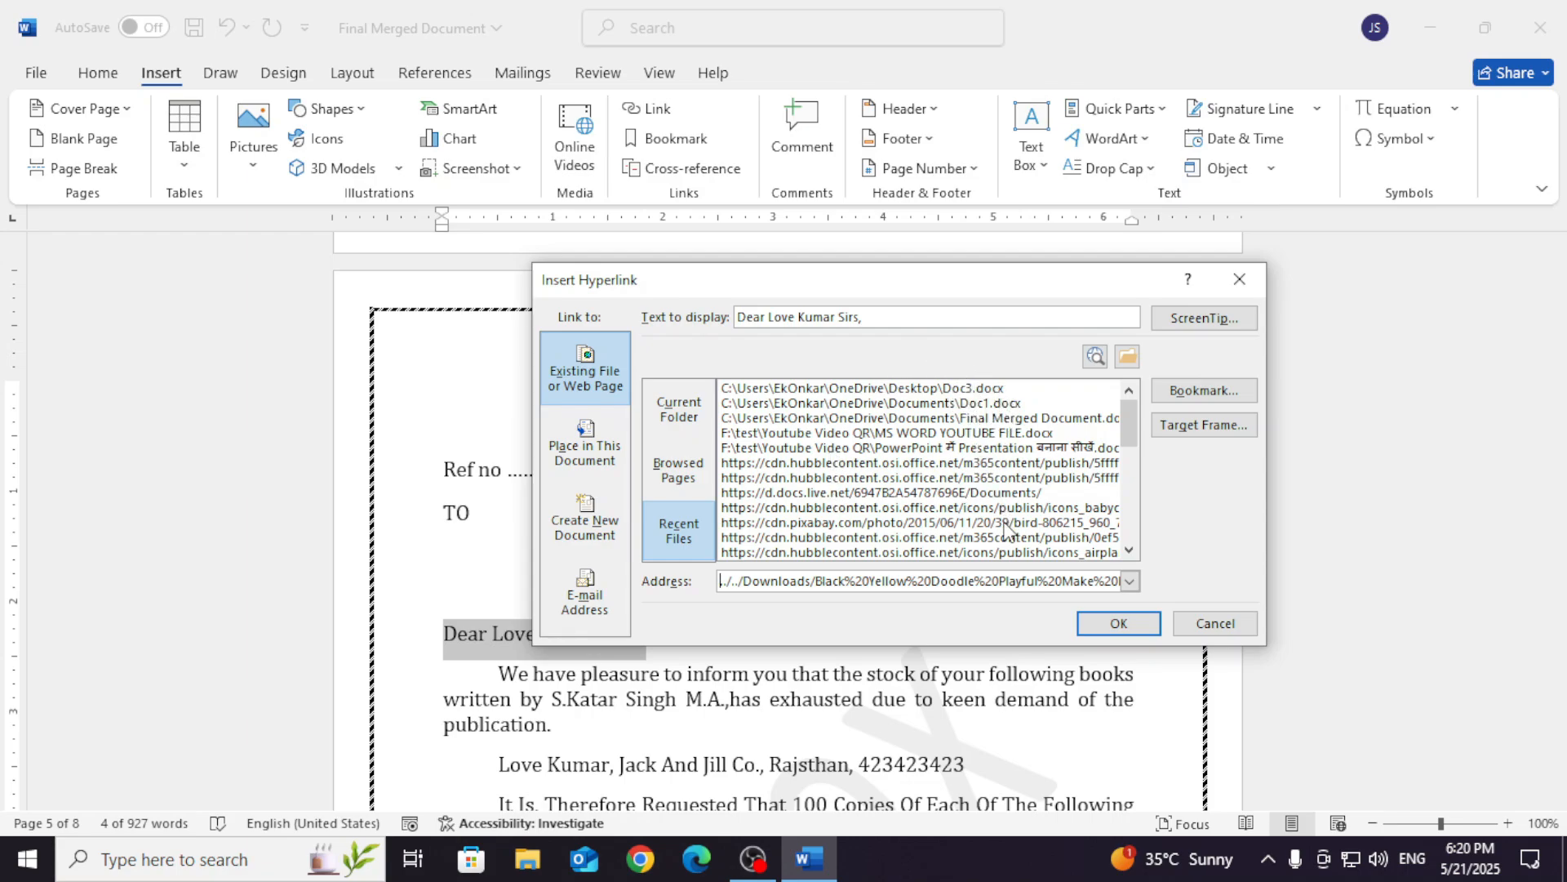
{"action": "left_click", "coordinate": [941, 418]}
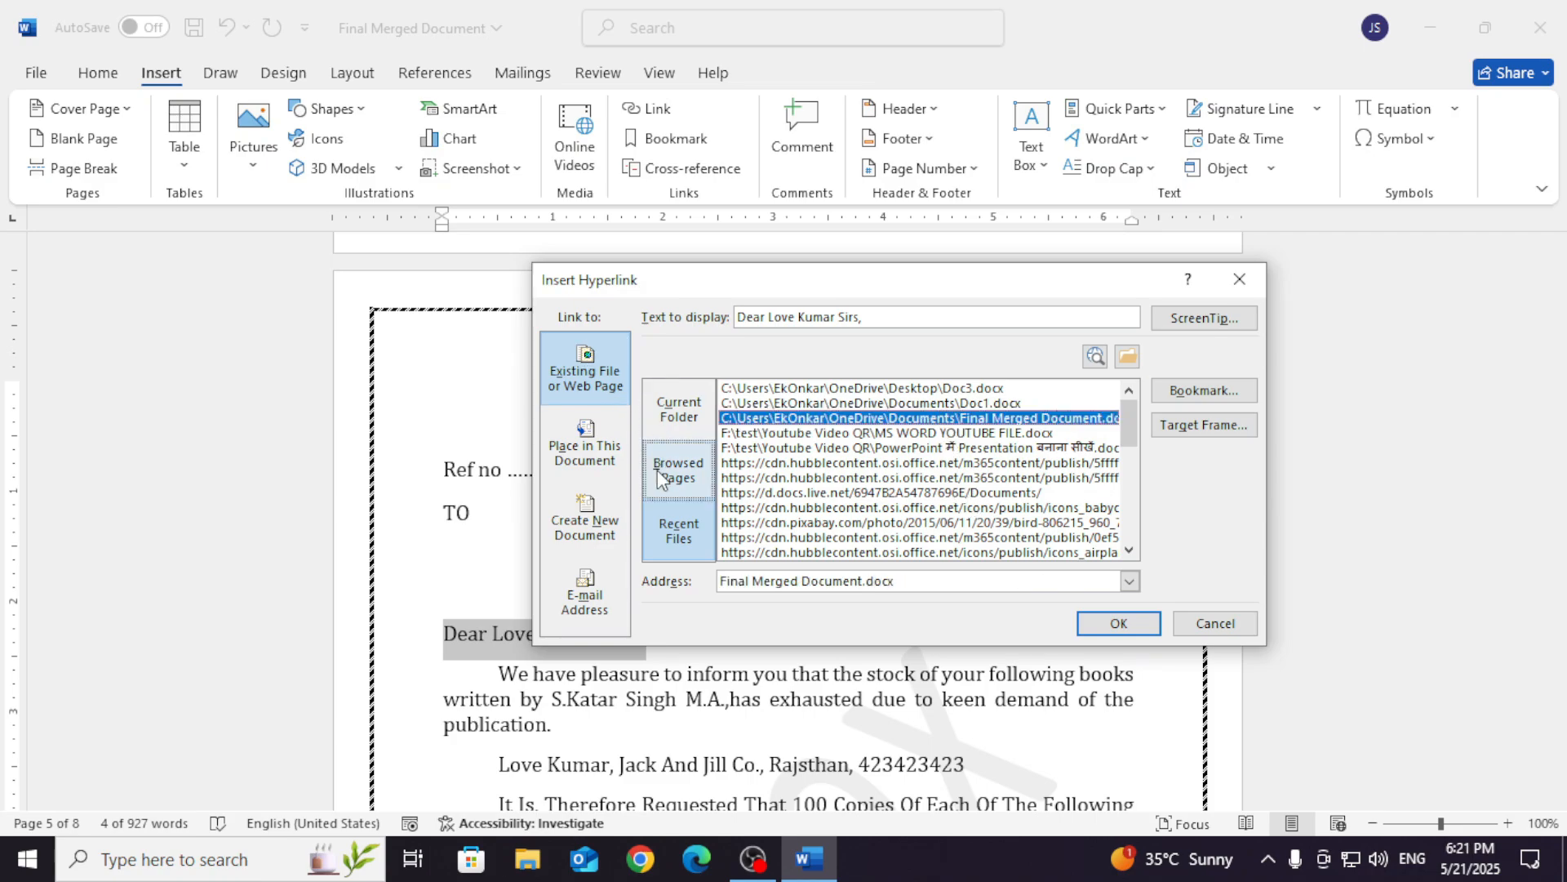
{"action": "left_click", "coordinate": [670, 412]}
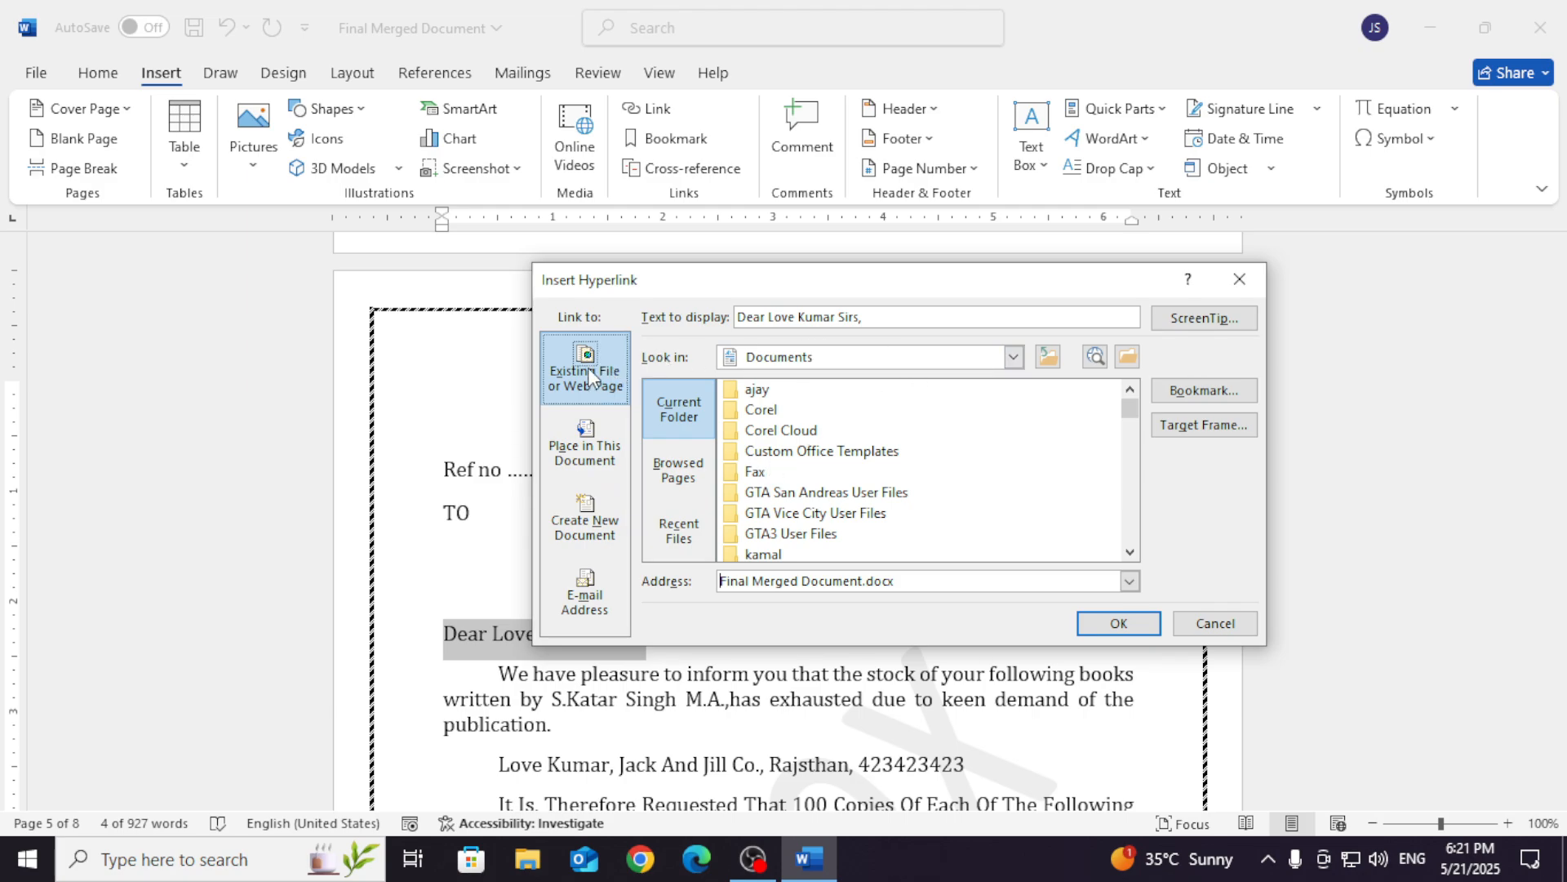
{"action": "left_click", "coordinate": [589, 460]}
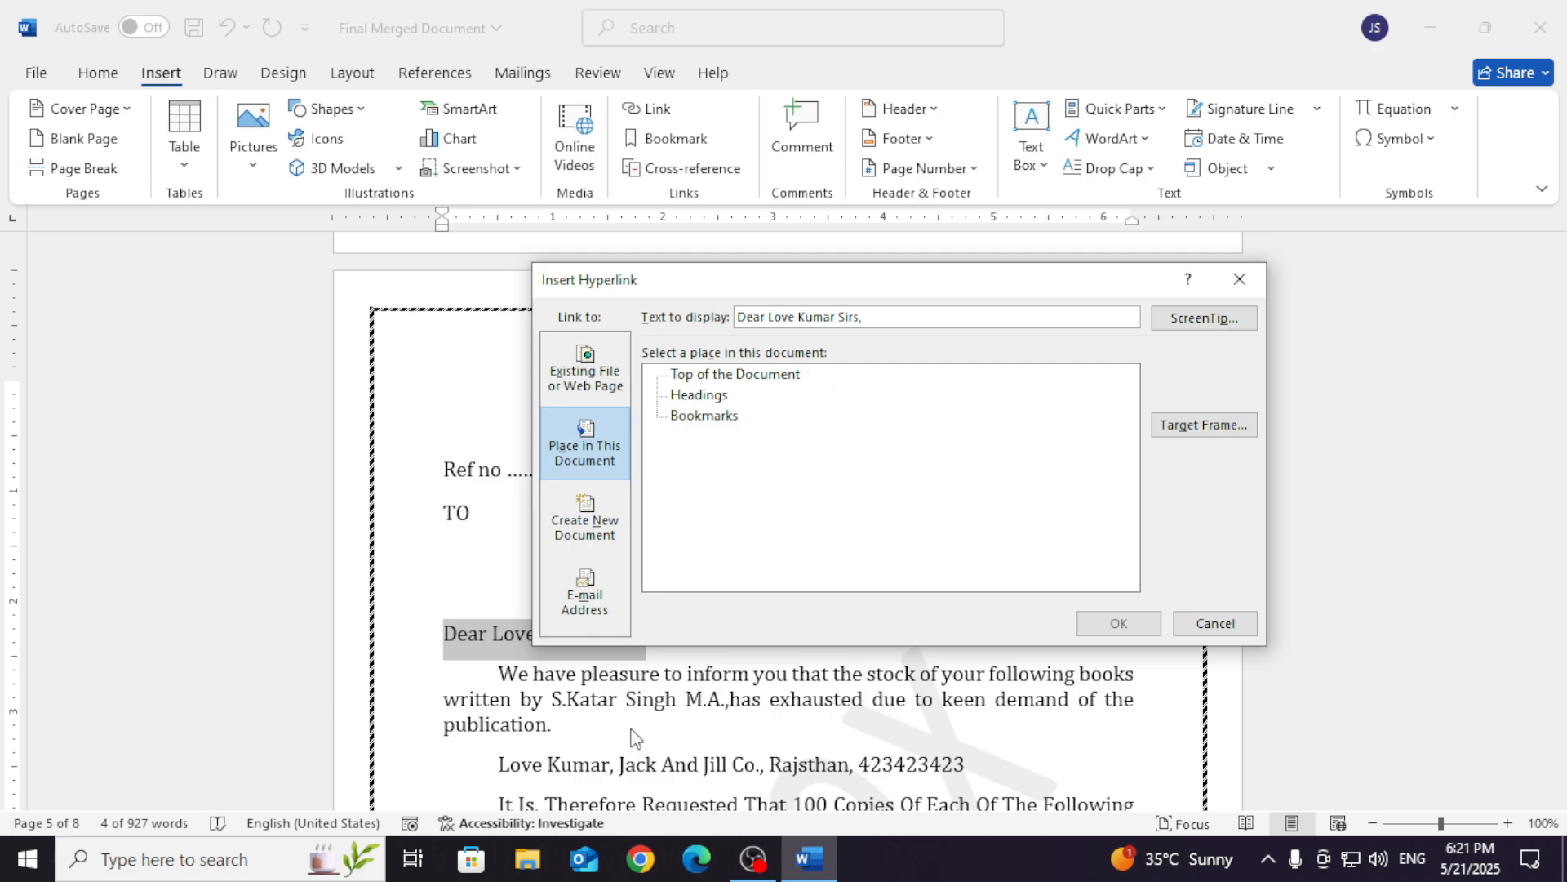
{"action": "key", "text": "Escape"}
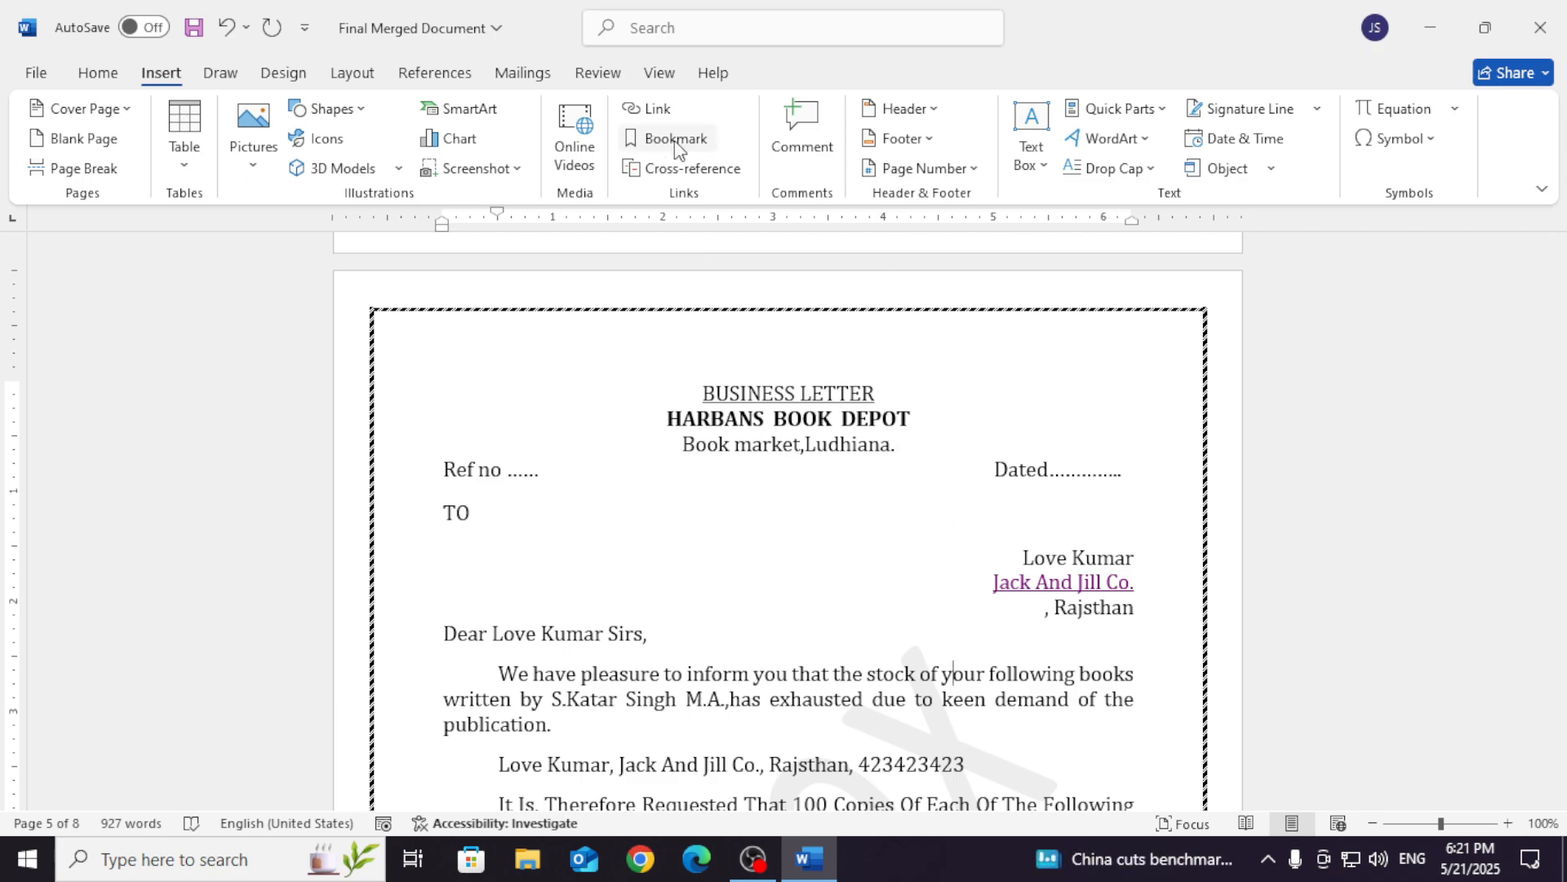
{"action": "scroll", "coordinate": [923, 577], "scroll_direction": "down", "scroll_amount": 3}
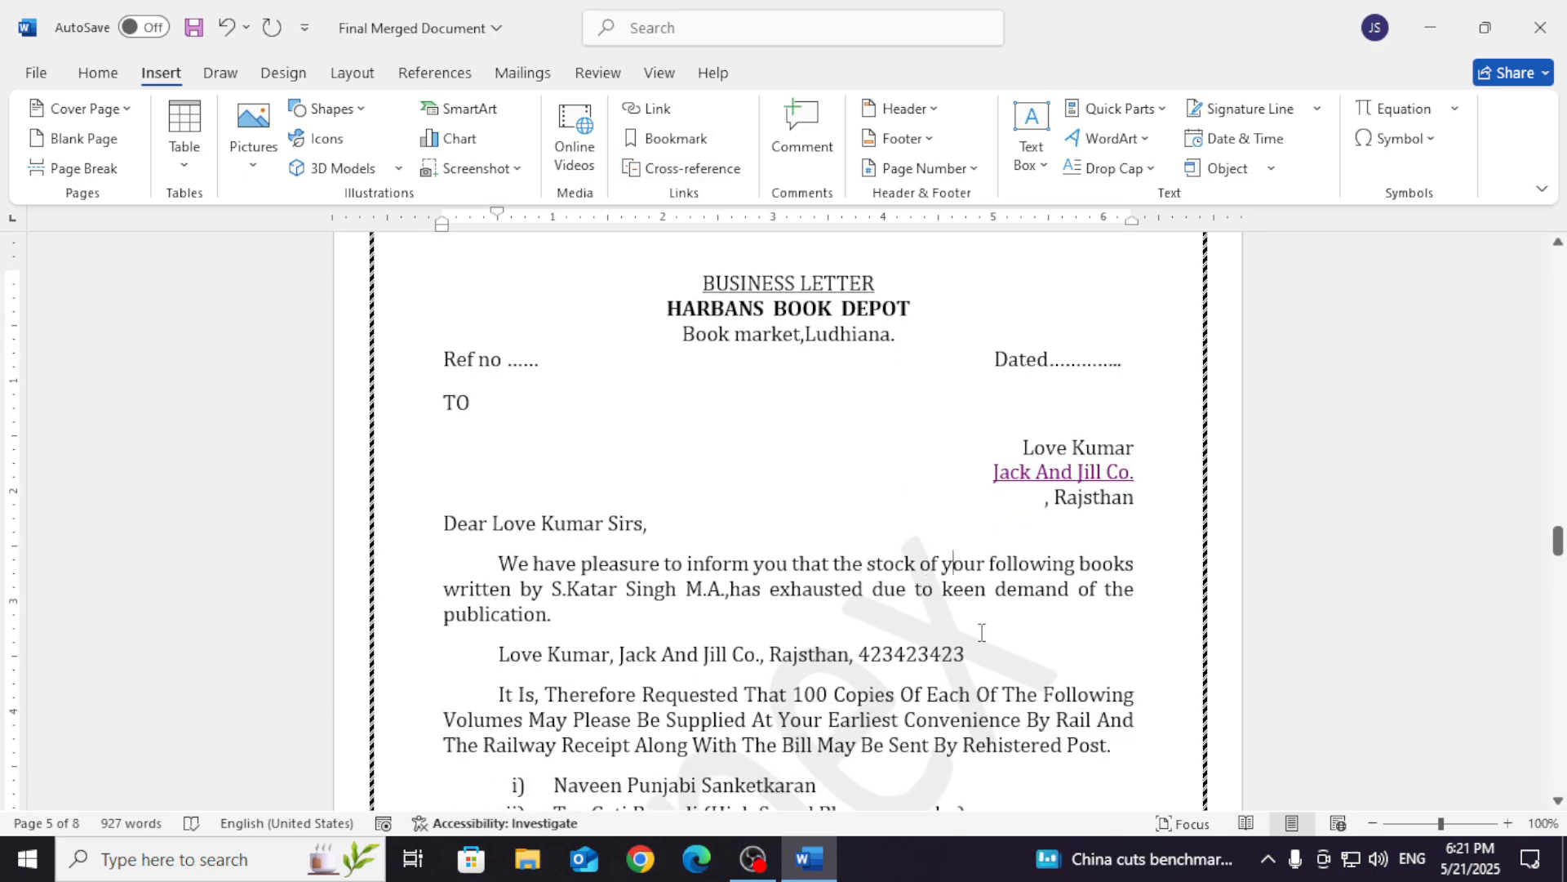
Bookmark the list item "Tez Gati Parnali (High Speed Phraseography)" in the Jack And Jill Co. letter with the name zz.
{"action": "scroll", "coordinate": [982, 632], "scroll_direction": "down", "scroll_amount": 3}
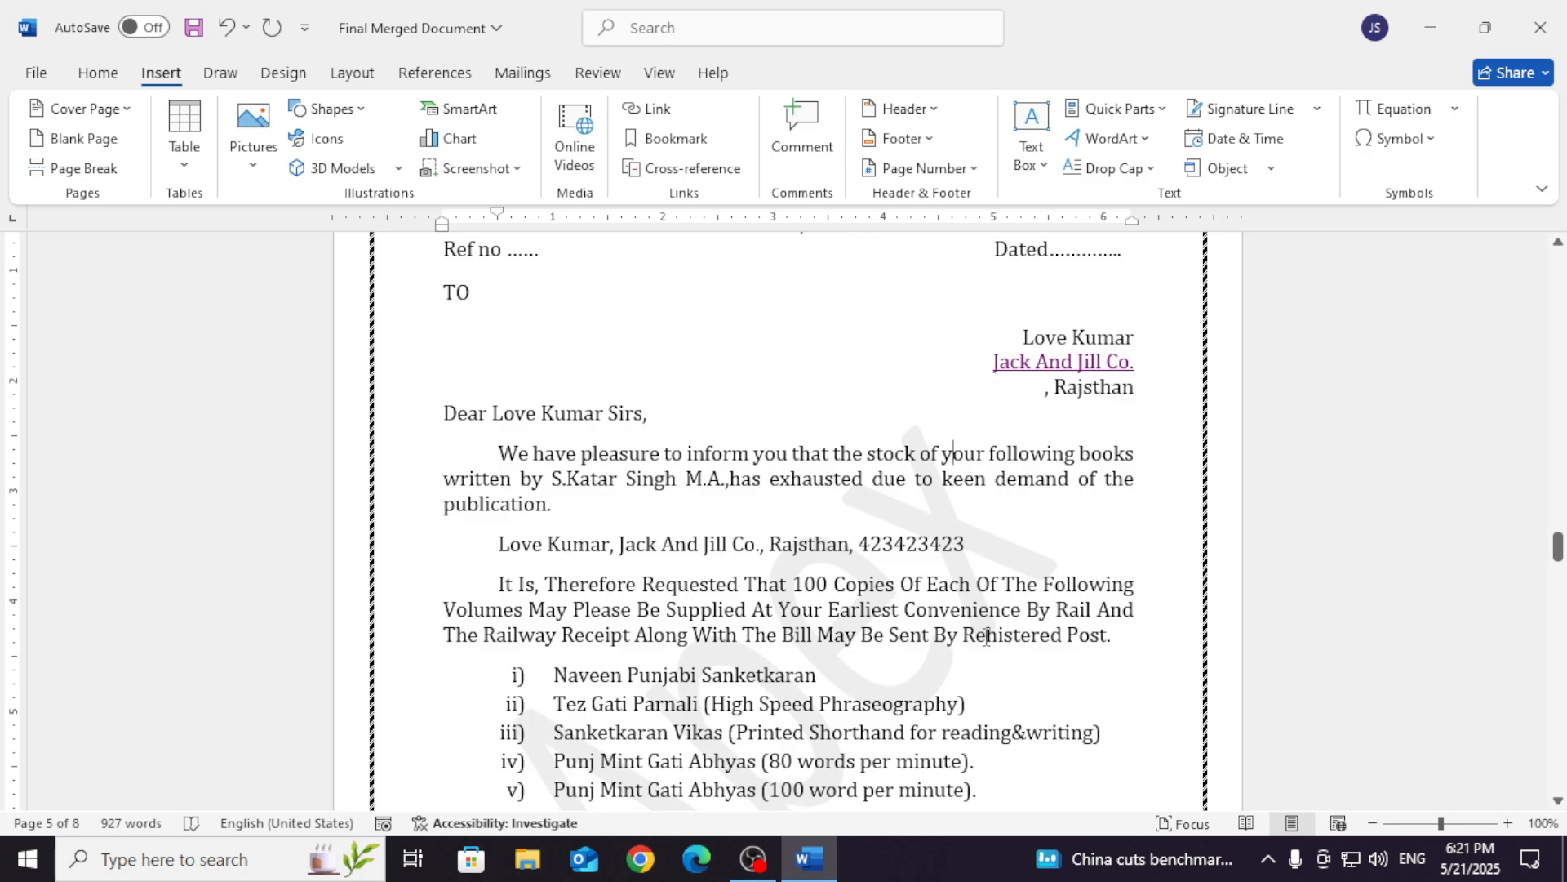
{"action": "scroll", "coordinate": [986, 637], "scroll_direction": "down", "scroll_amount": 2}
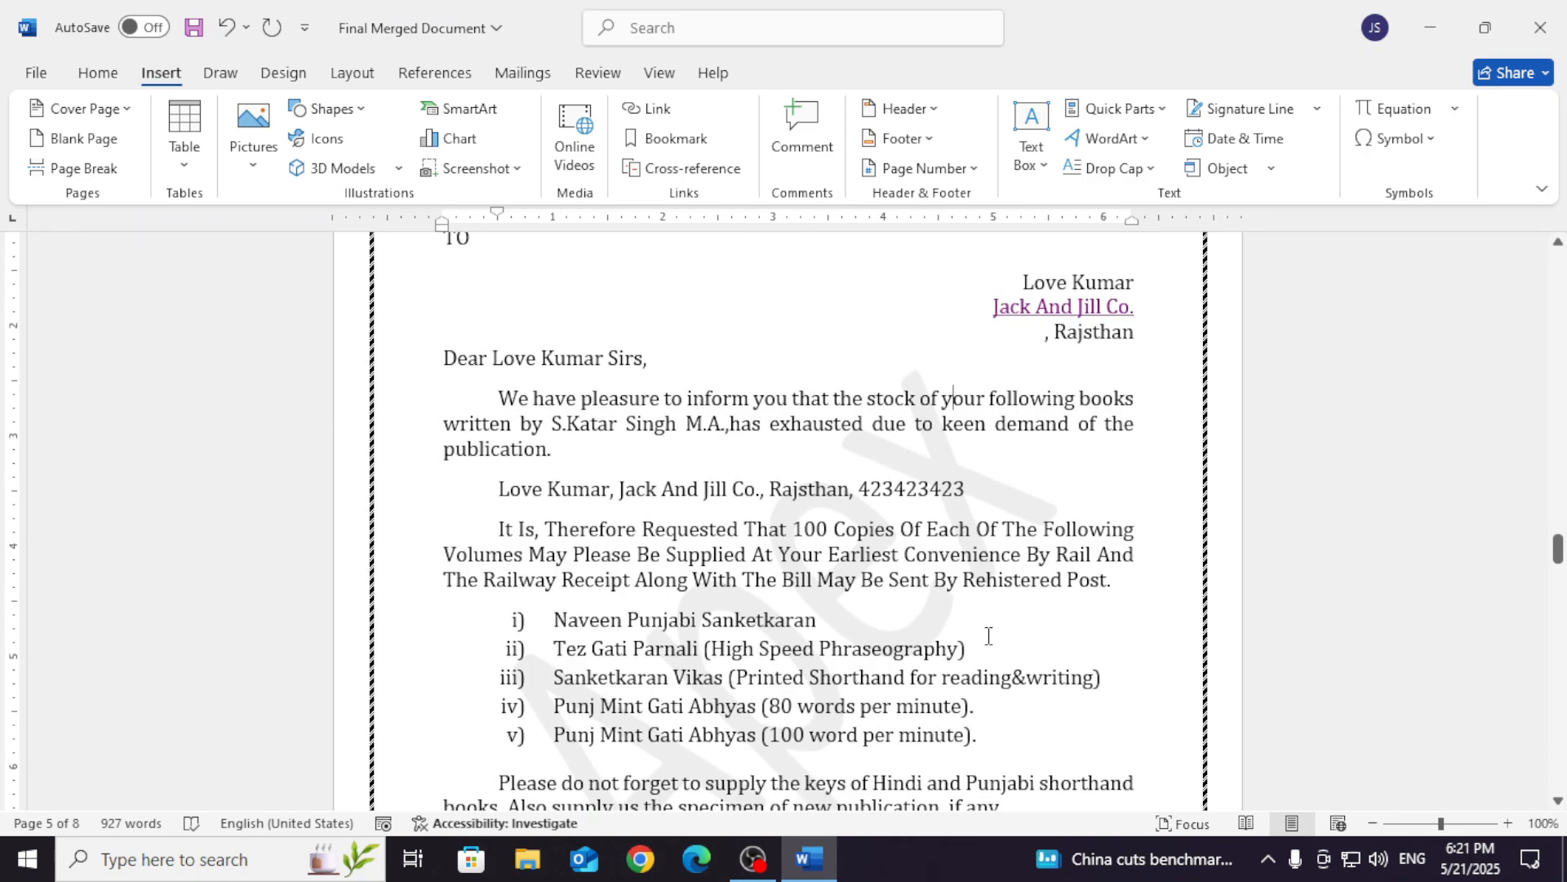
{"action": "scroll", "coordinate": [988, 636], "scroll_direction": "down", "scroll_amount": 2}
{"action": "left_click_drag", "start_coordinate": [989, 597], "coordinate": [556, 596]}
{"action": "scroll", "coordinate": [943, 345], "scroll_direction": "down", "scroll_amount": 2}
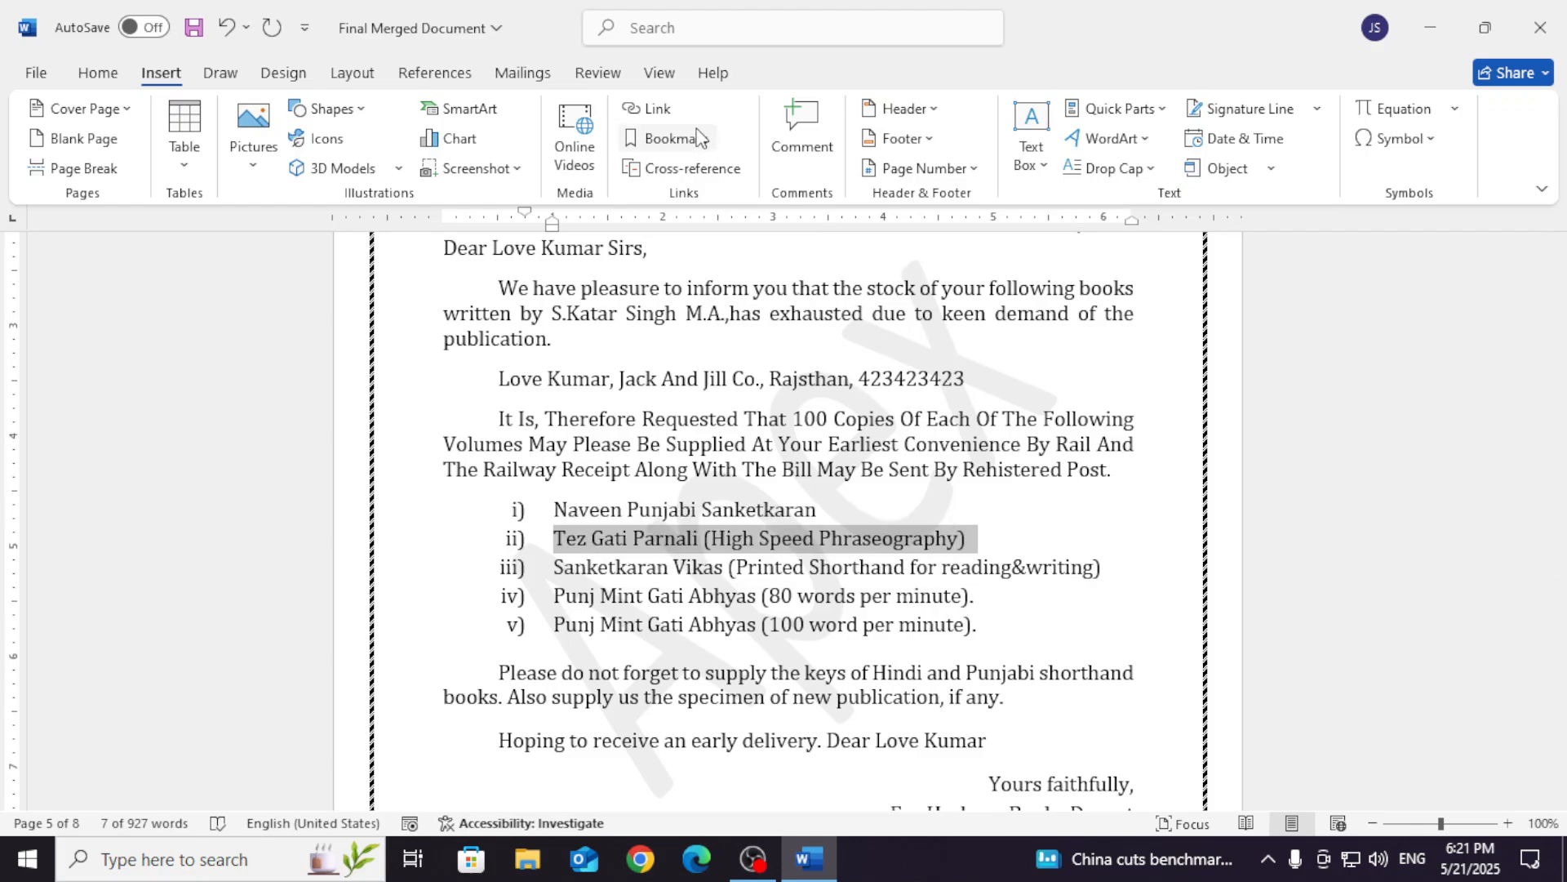
{"action": "left_click", "coordinate": [666, 139]}
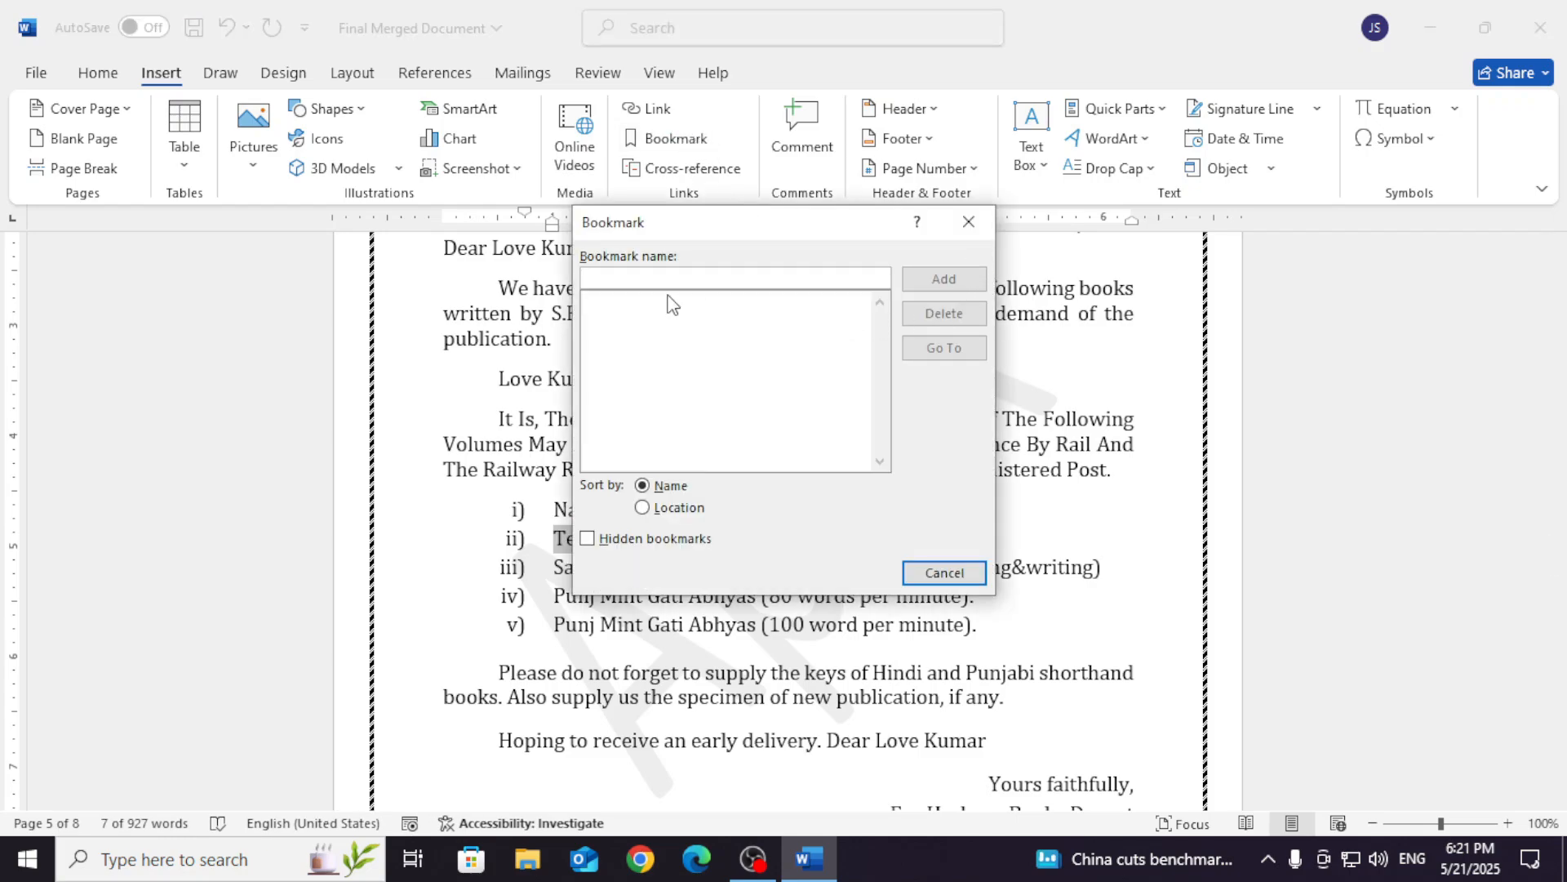
{"action": "type", "text": "zz"}
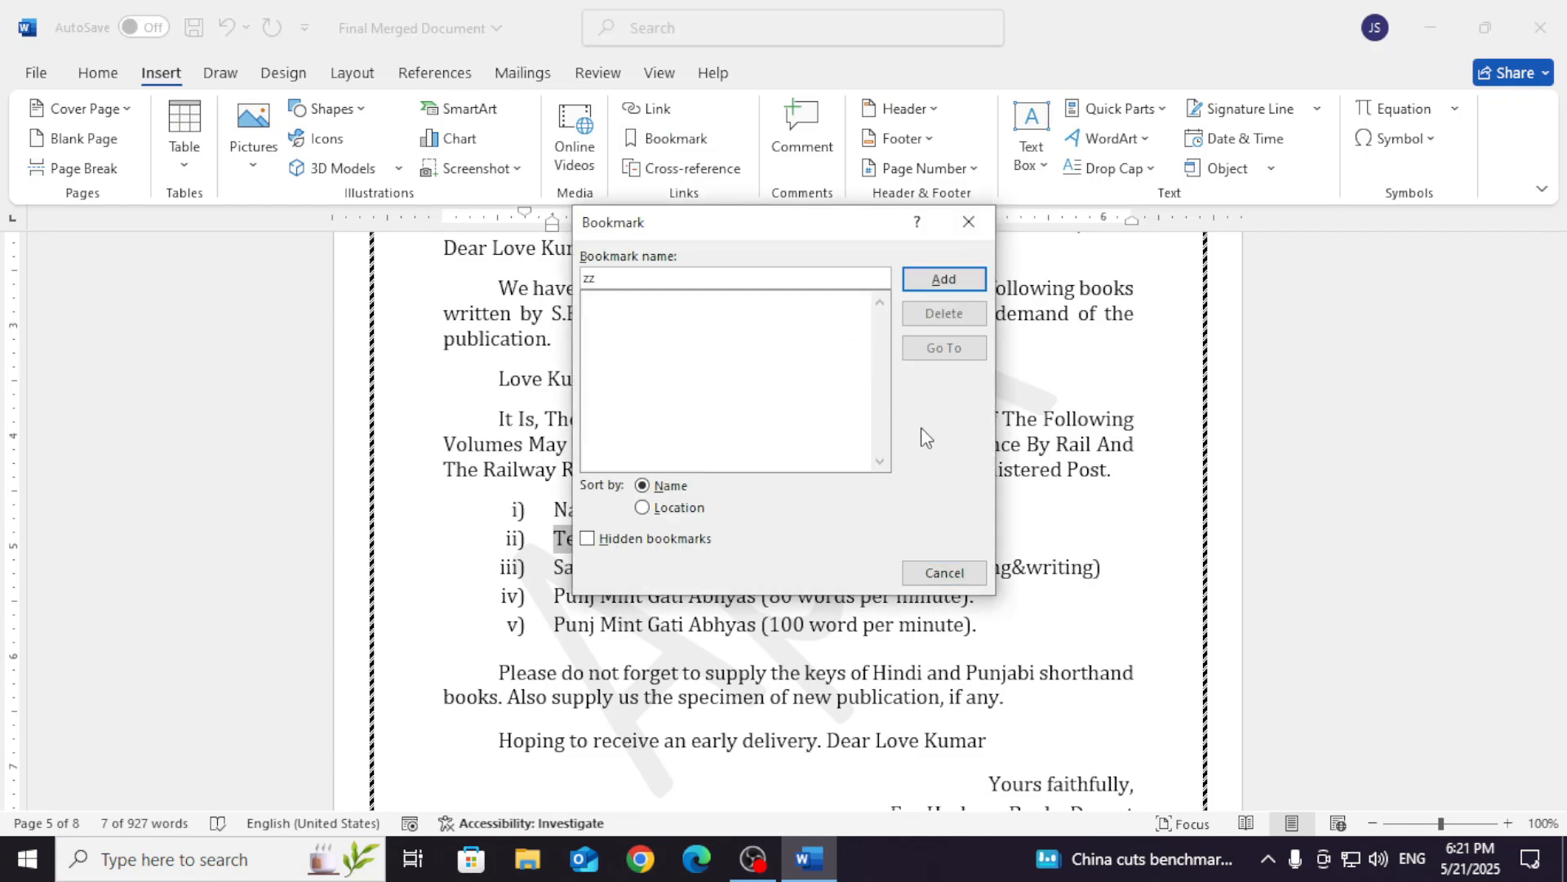
{"action": "left_click", "coordinate": [955, 286]}
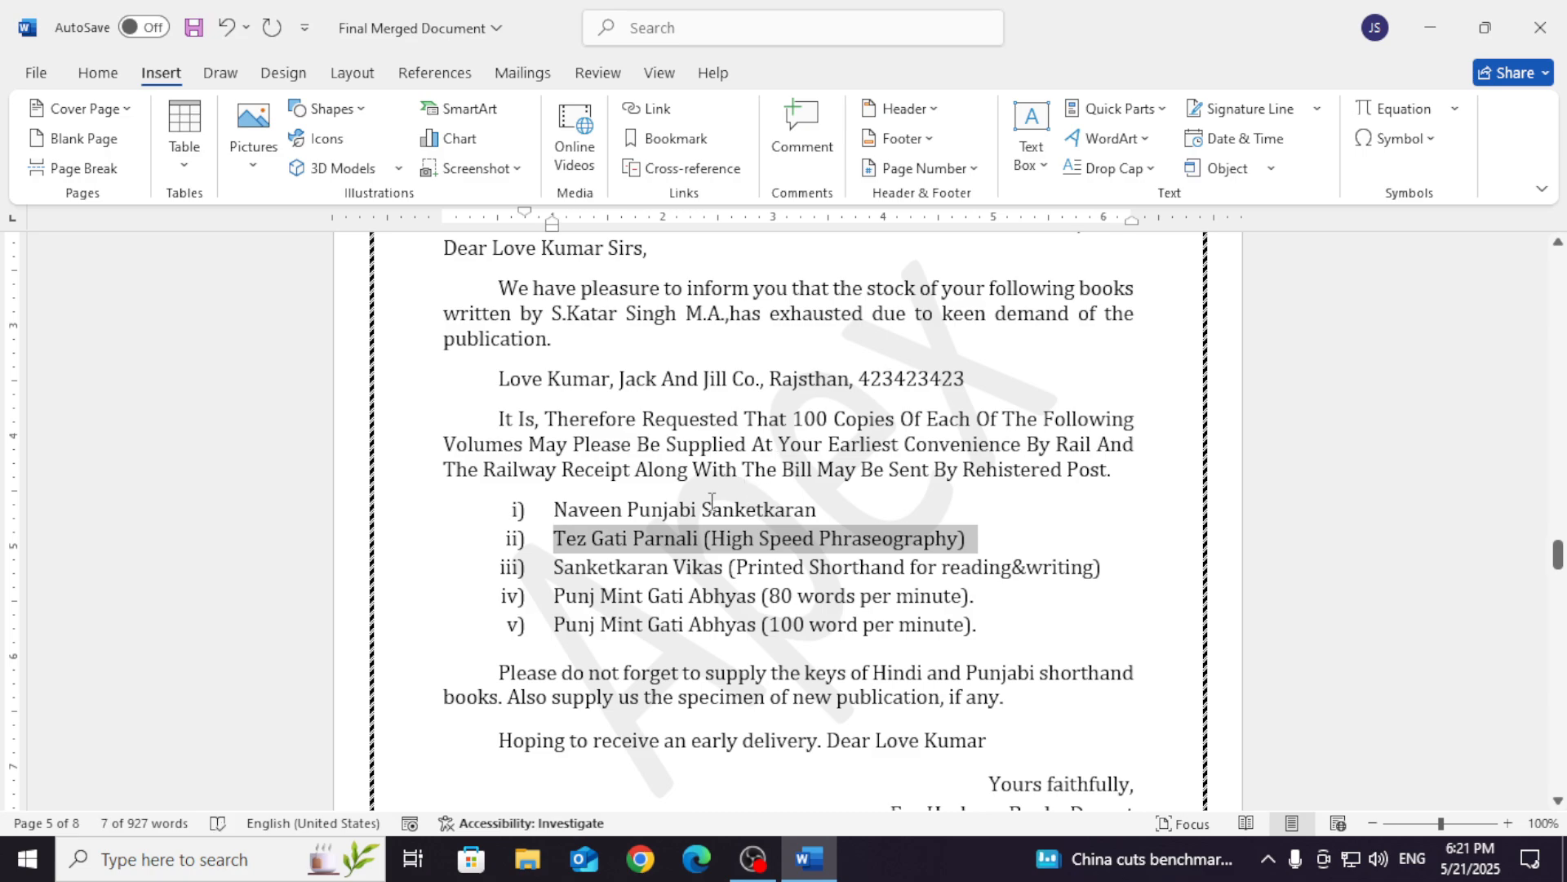
Bookmark the text "Abhyas (100 word per minute)." in the red list of the Santa Singh & Co letter as xx.
{"action": "scroll", "coordinate": [1061, 608], "scroll_direction": "down", "scroll_amount": 15}
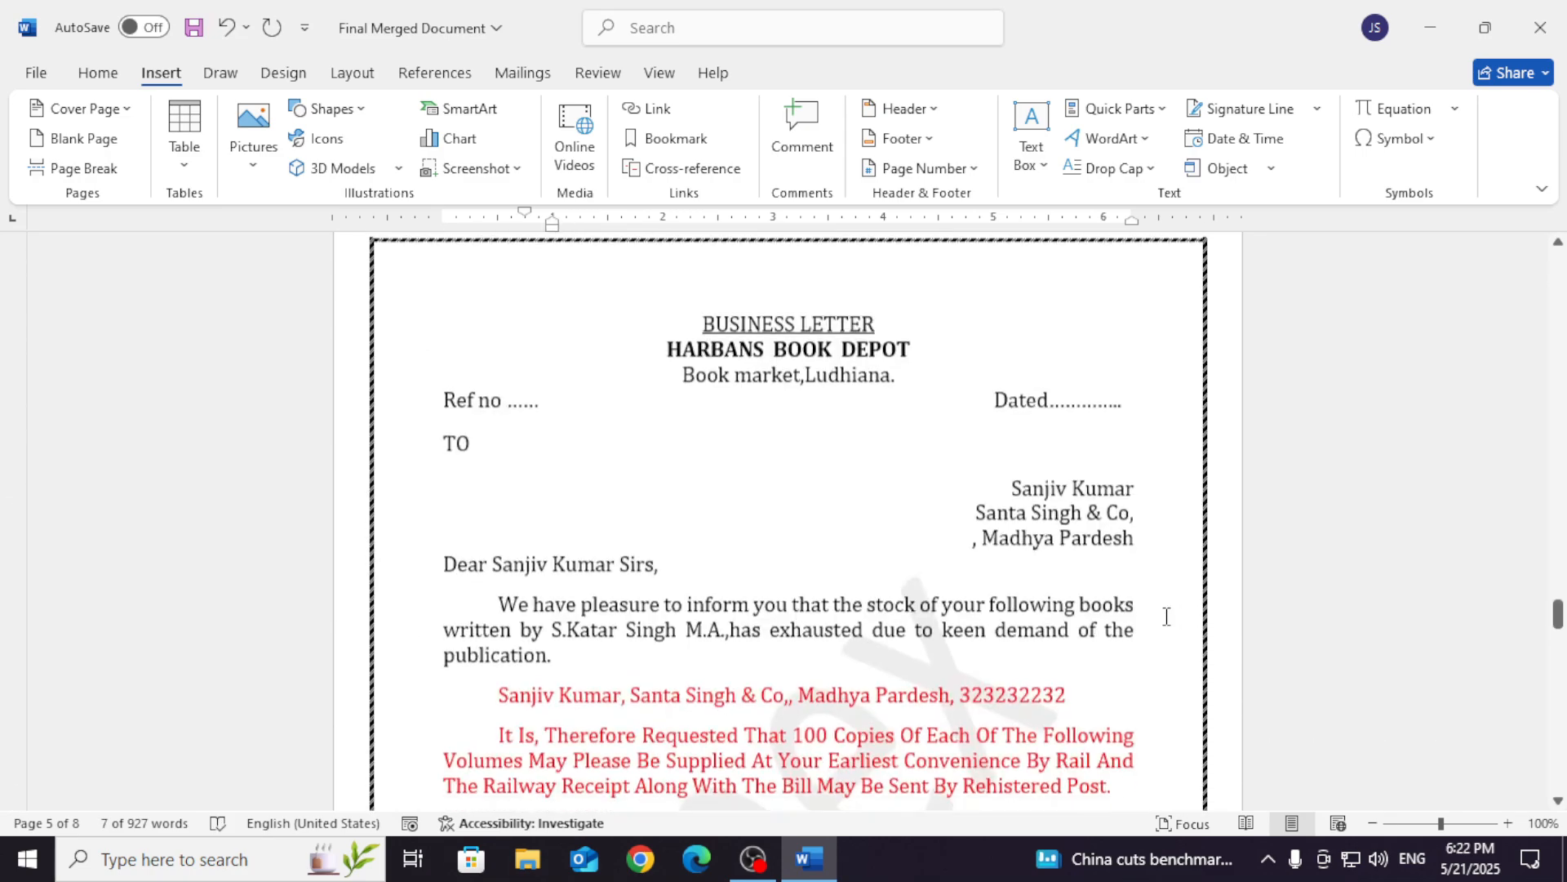
{"action": "scroll", "coordinate": [1166, 616], "scroll_direction": "down", "scroll_amount": 5}
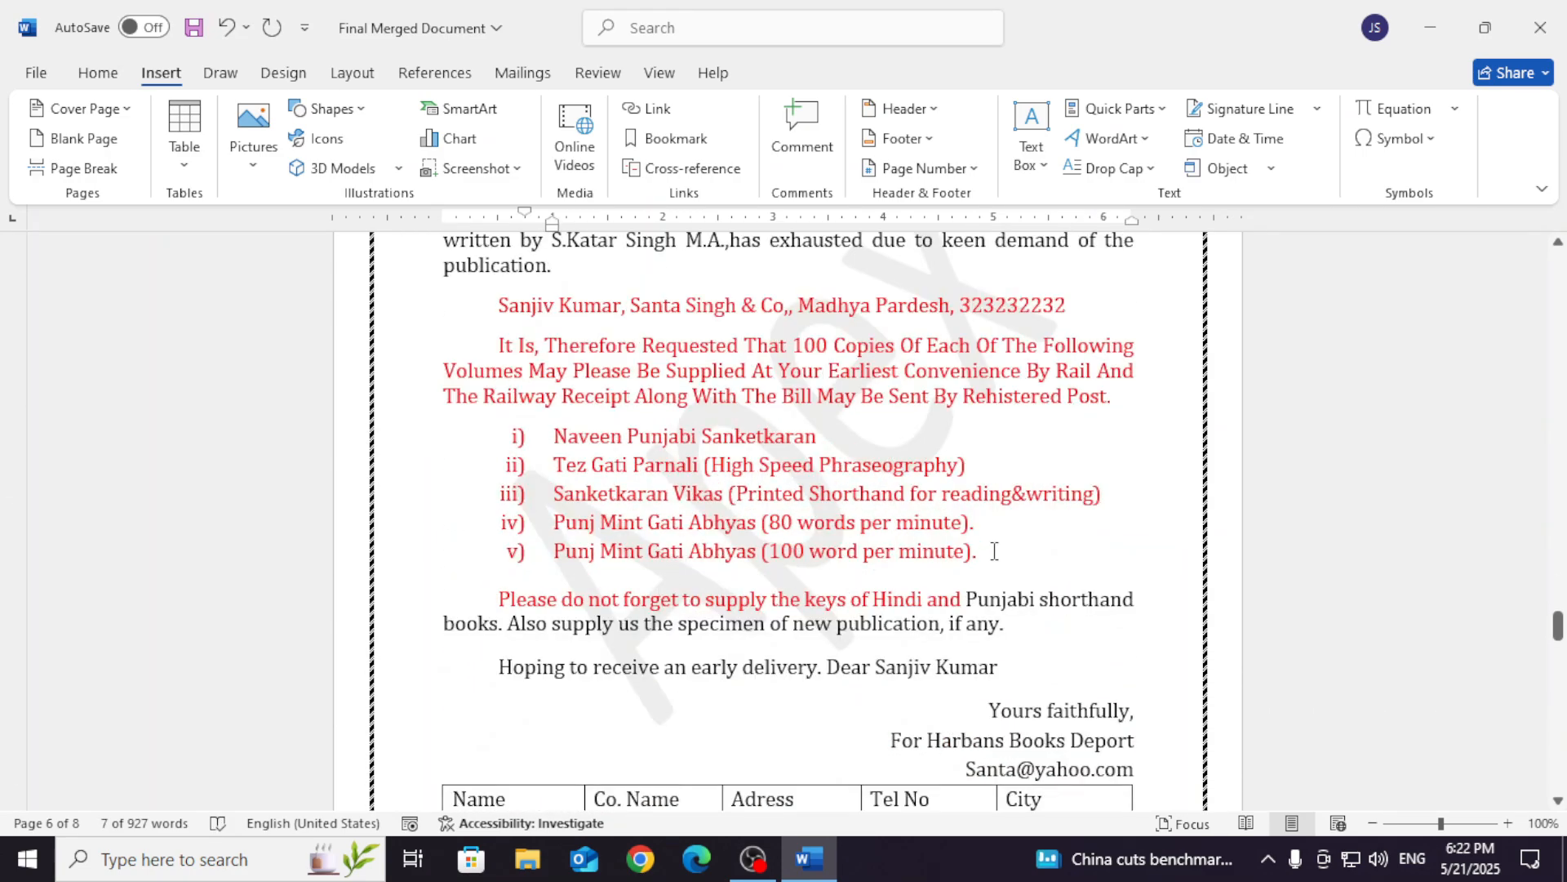
{"action": "left_click_drag", "start_coordinate": [995, 552], "coordinate": [753, 552]}
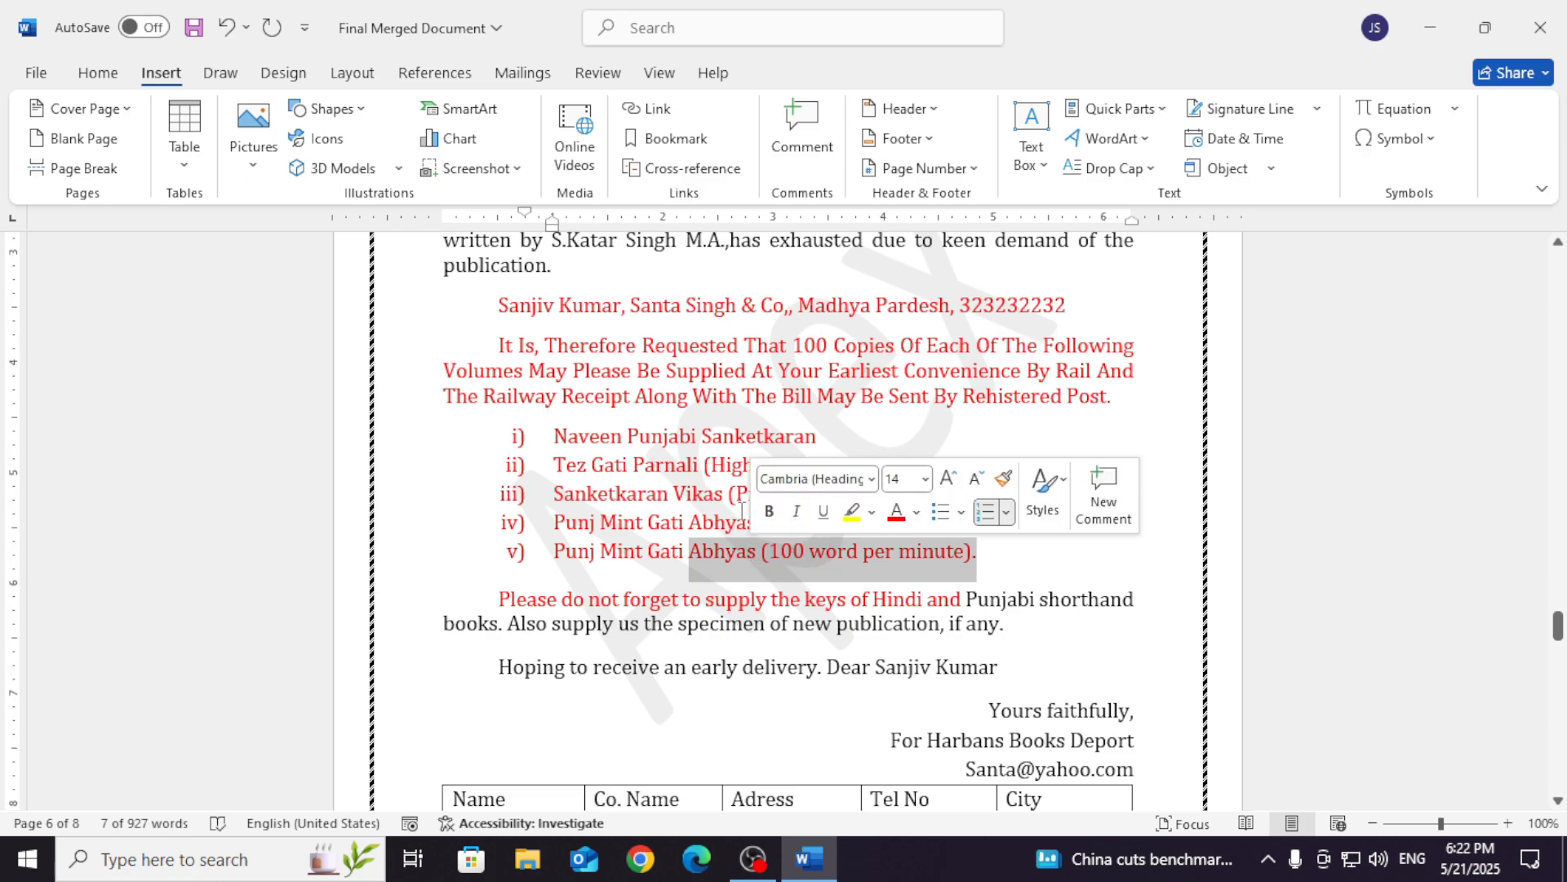
{"action": "left_click", "coordinate": [662, 139]}
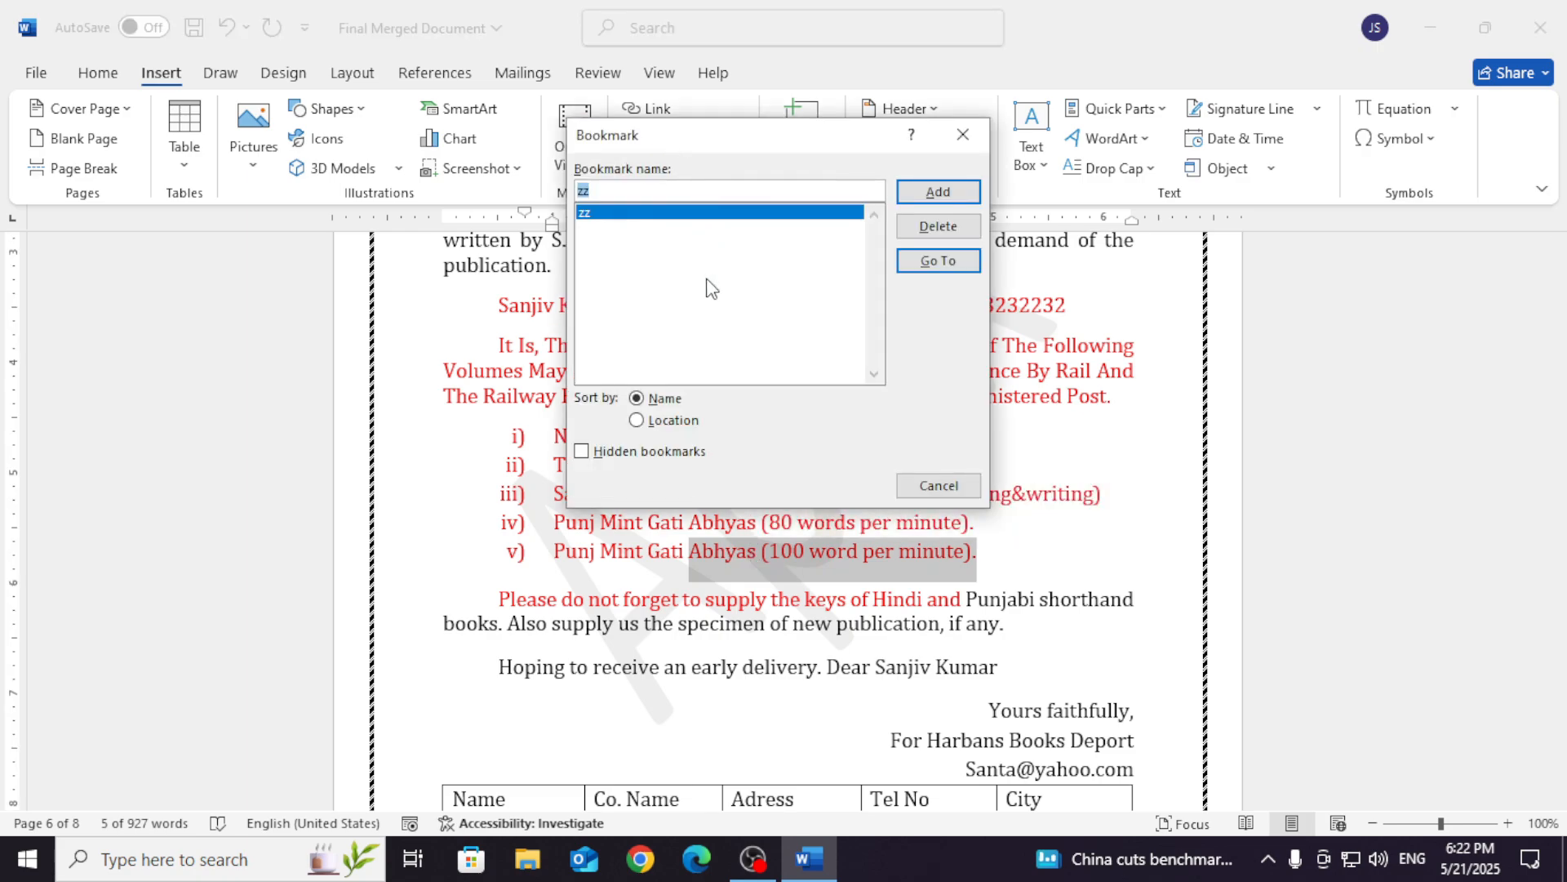
{"action": "type", "text": "xxx"}
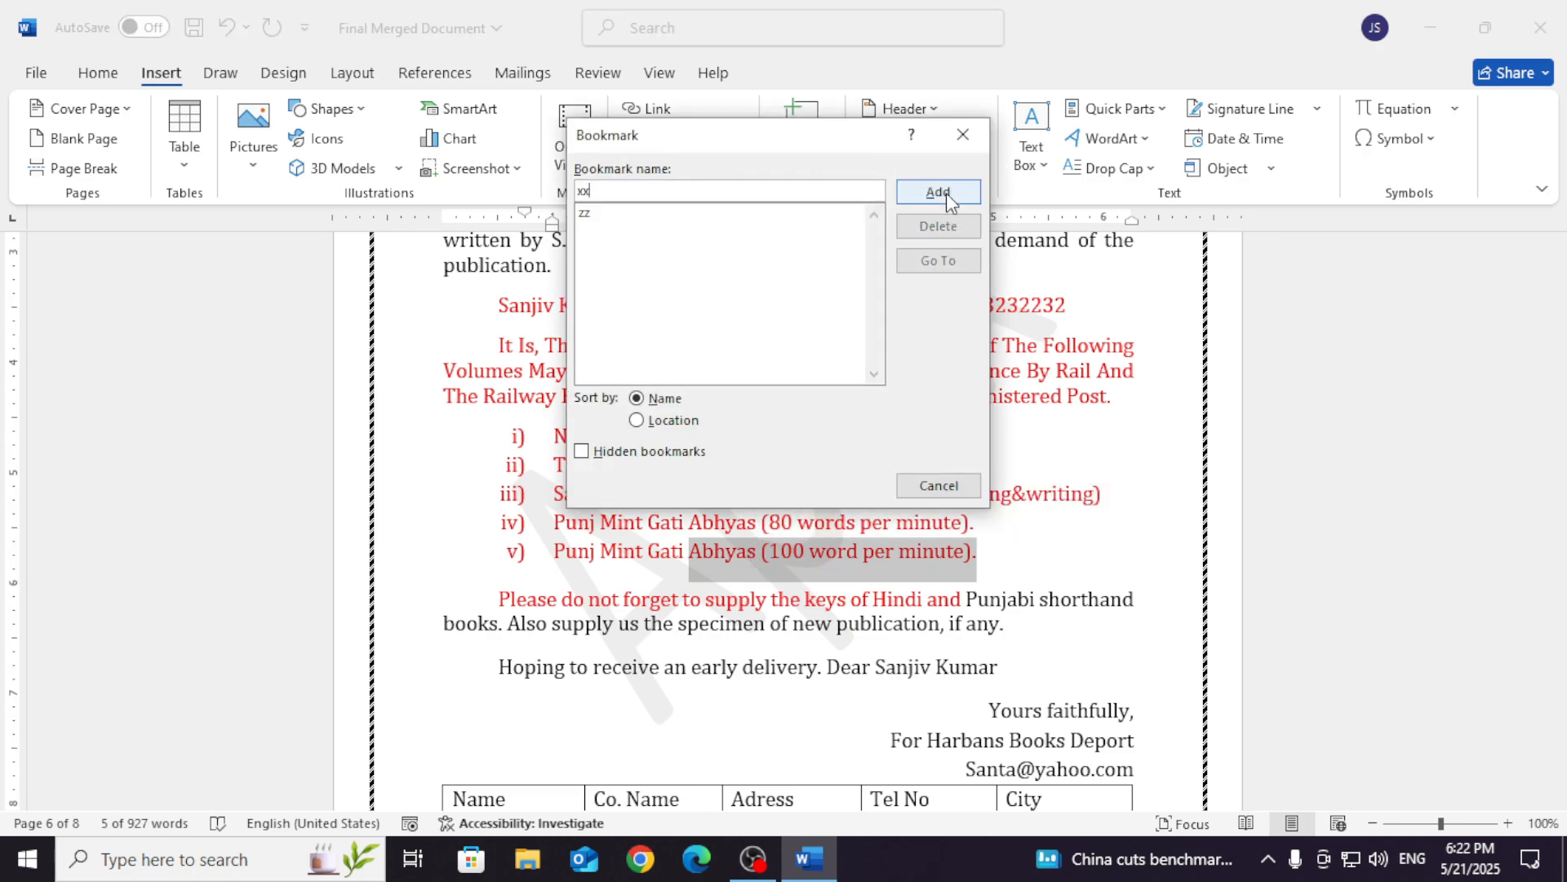
{"action": "left_click", "coordinate": [938, 192]}
{"action": "left_click", "coordinate": [1118, 491]}
Place the cursor in the Apex Computers letter on page 2 and jump from there to the zz bookmark.
{"action": "scroll", "coordinate": [1141, 484], "scroll_direction": "up", "scroll_amount": 6}
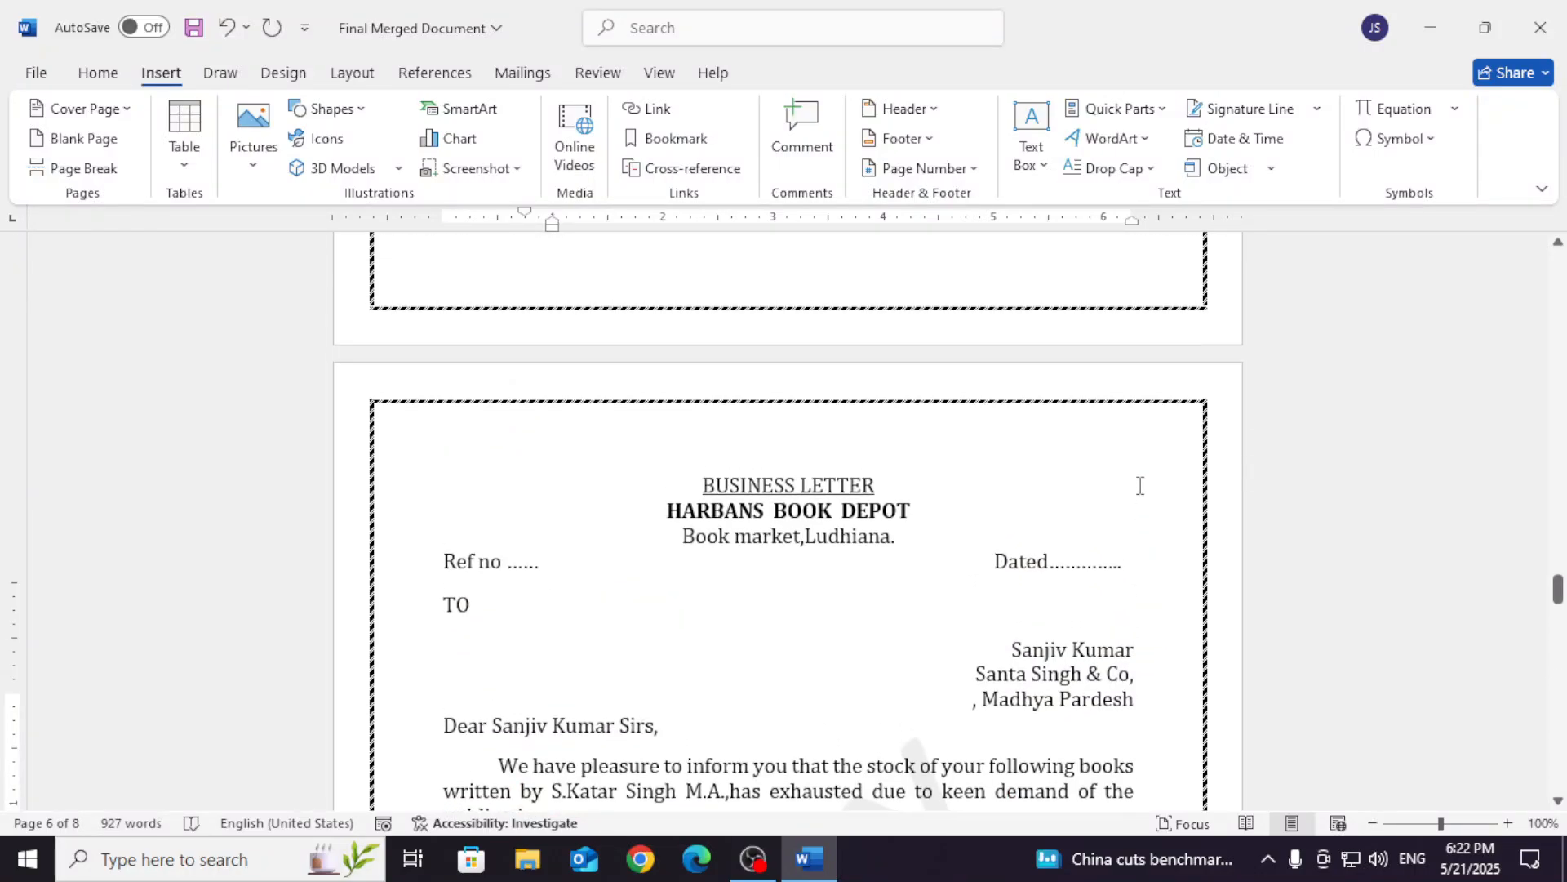
{"action": "scroll", "coordinate": [1141, 485], "scroll_direction": "up", "scroll_amount": 20}
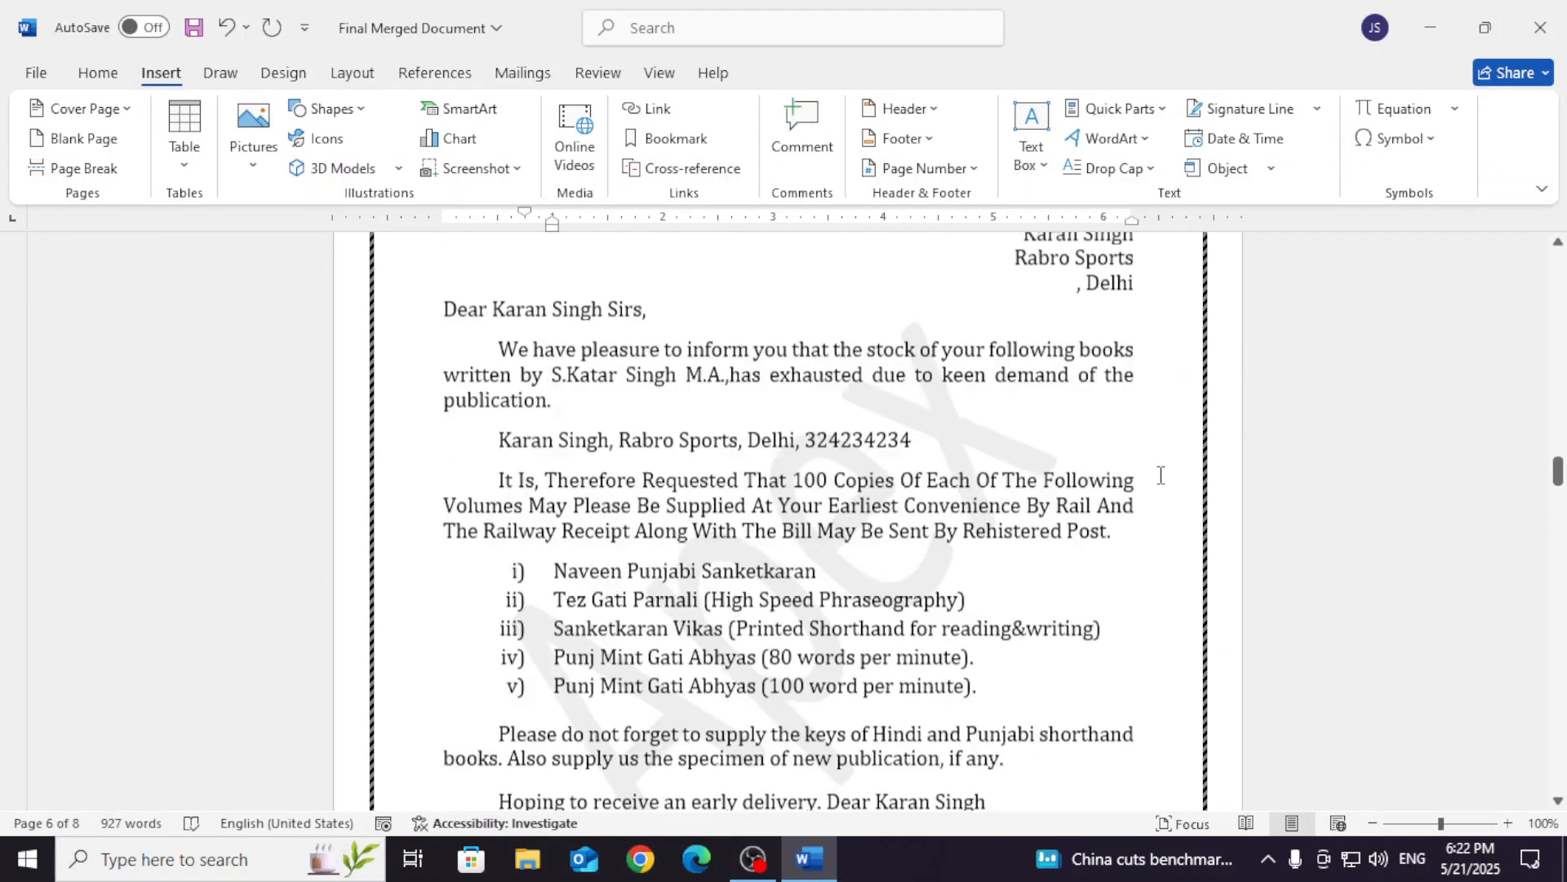
{"action": "scroll", "coordinate": [1160, 475], "scroll_direction": "up", "scroll_amount": 20}
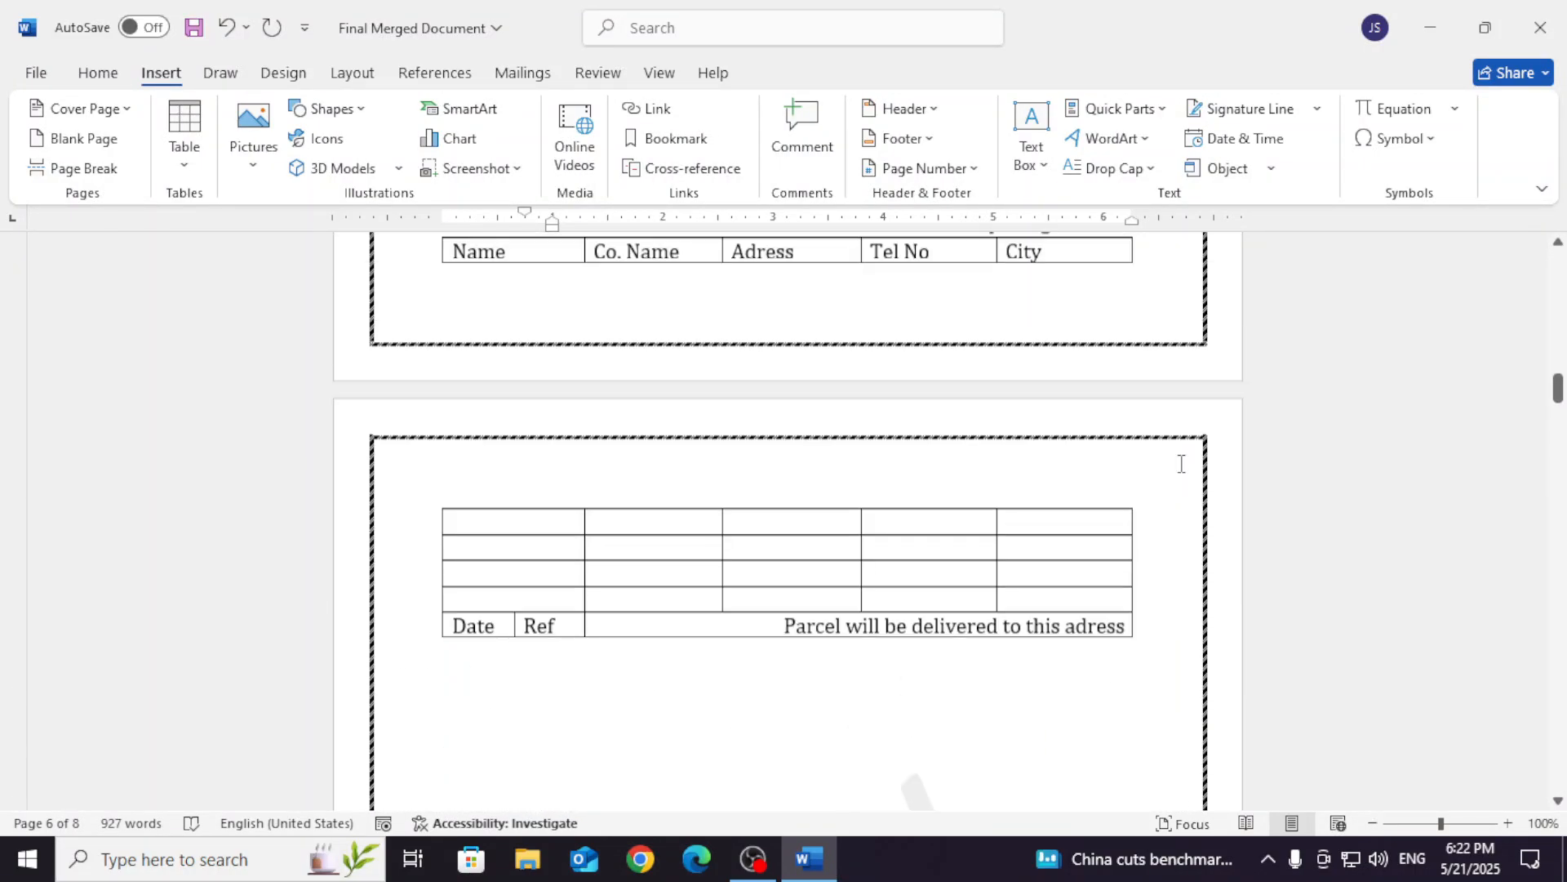
{"action": "scroll", "coordinate": [1184, 463], "scroll_direction": "up", "scroll_amount": 10}
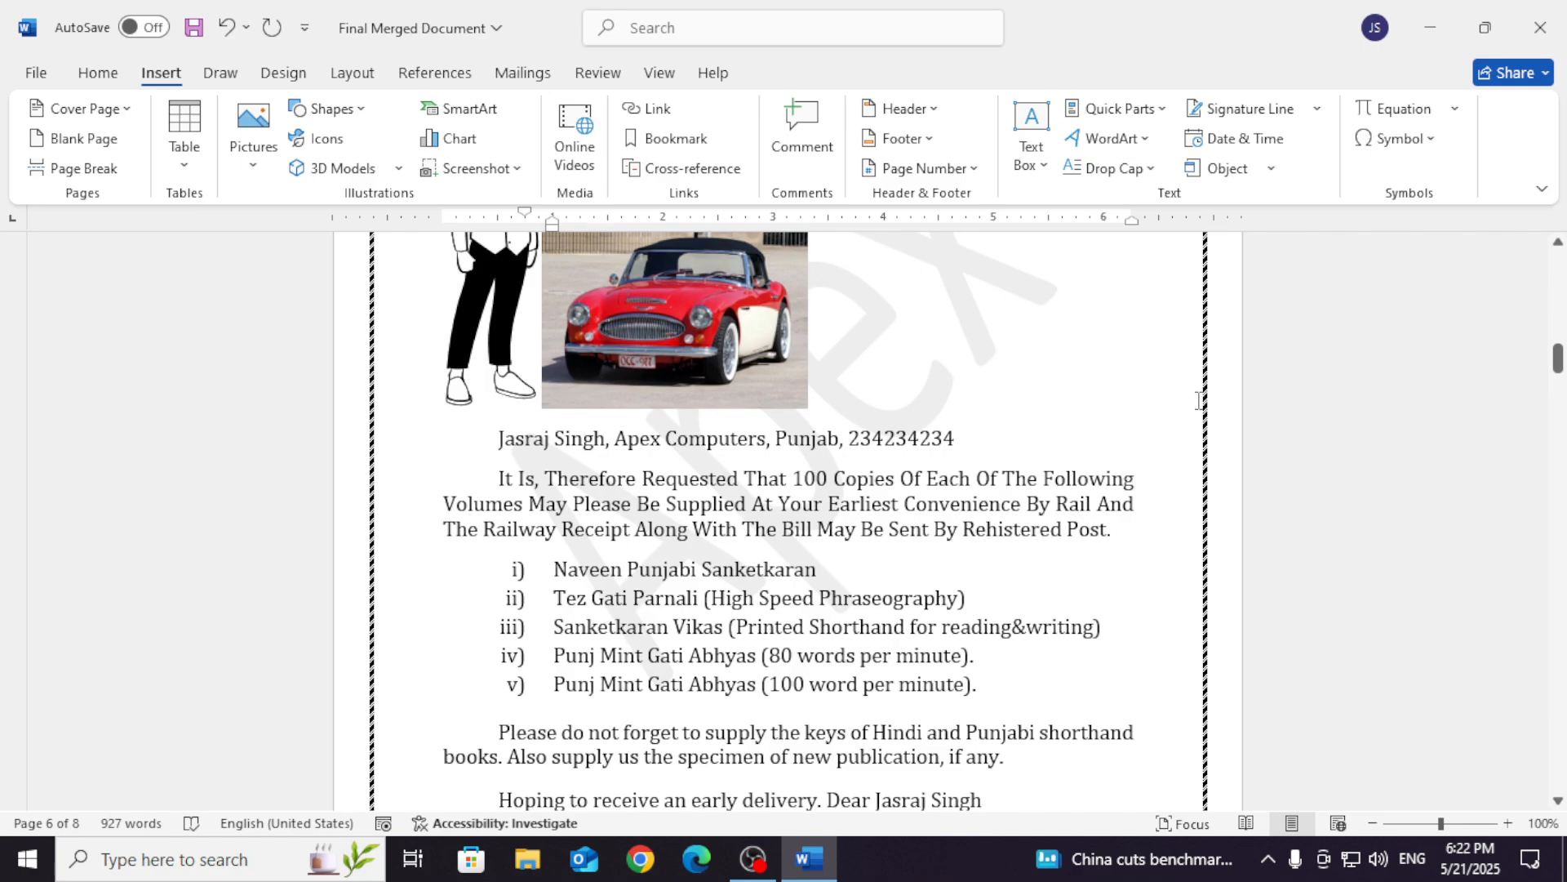
{"action": "left_click", "coordinate": [1039, 462]}
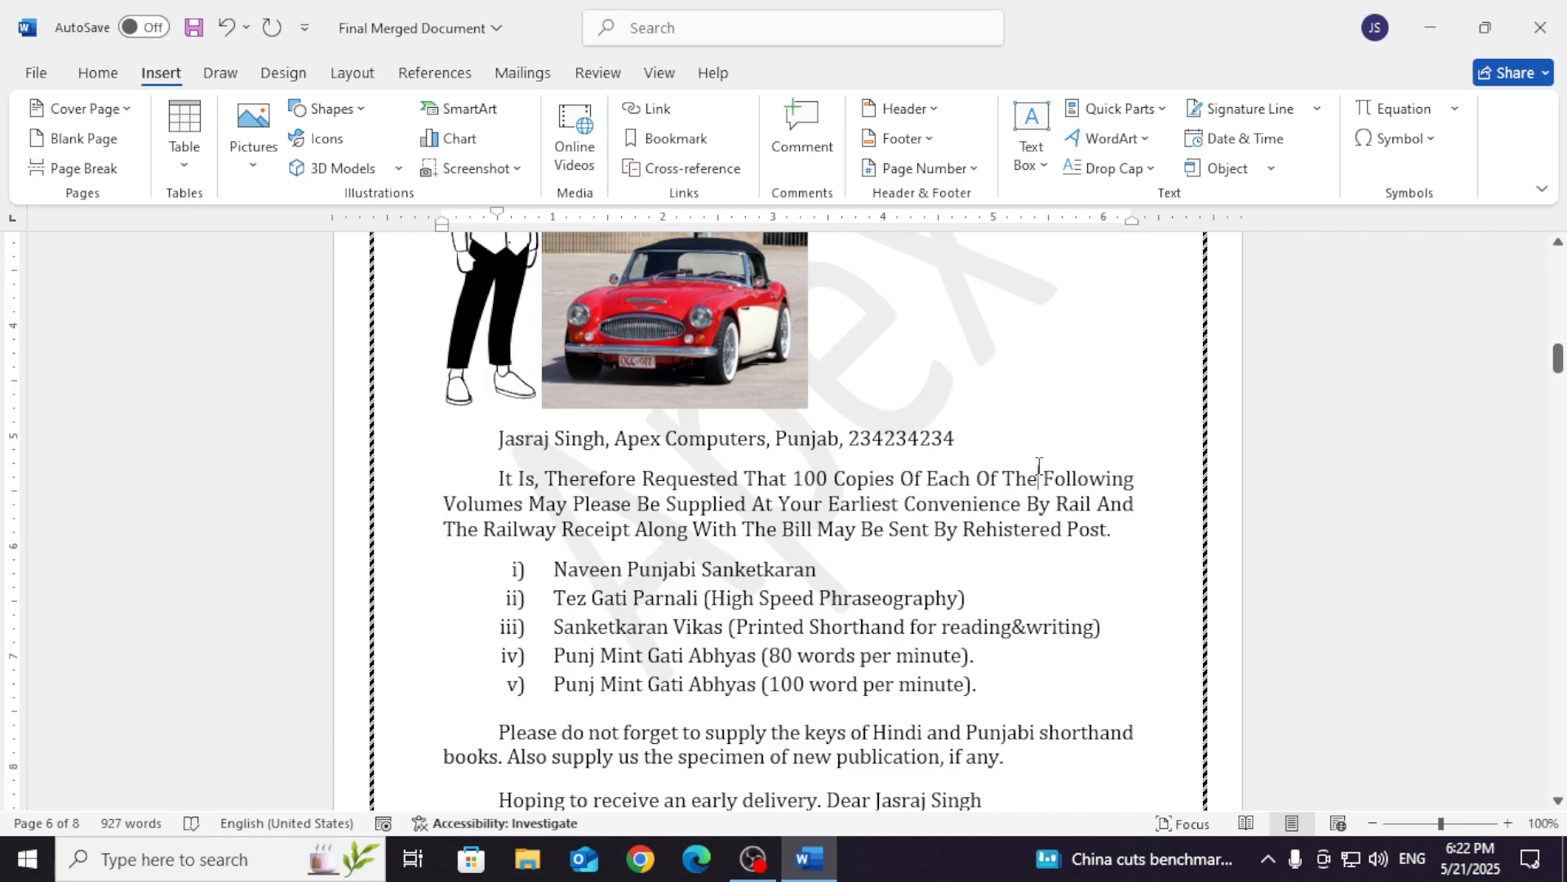
{"action": "left_click", "coordinate": [674, 140]}
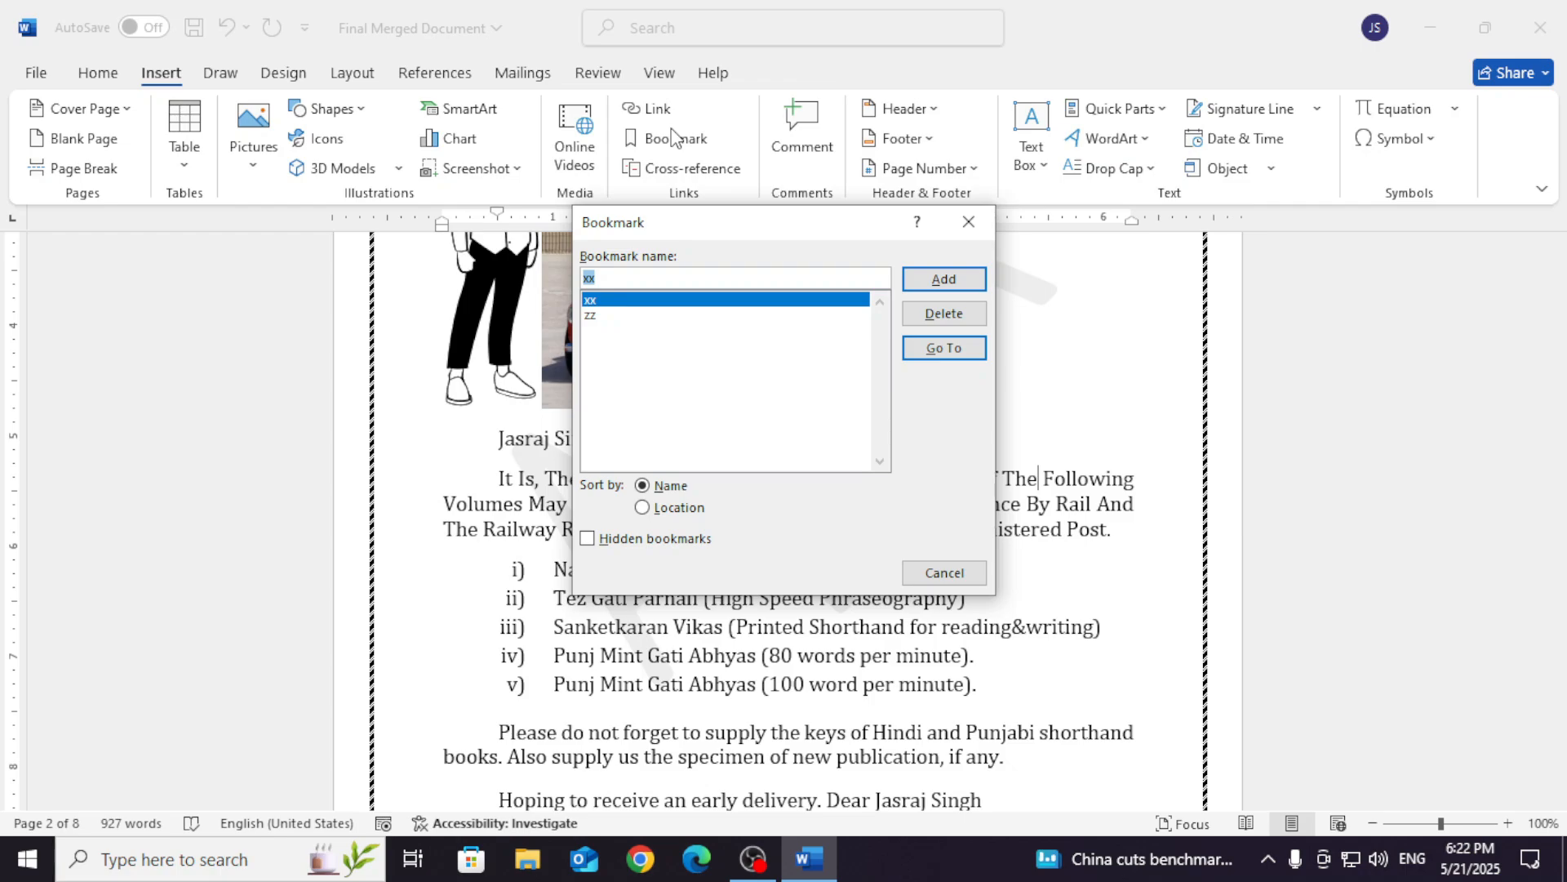
{"action": "left_click", "coordinate": [594, 316]}
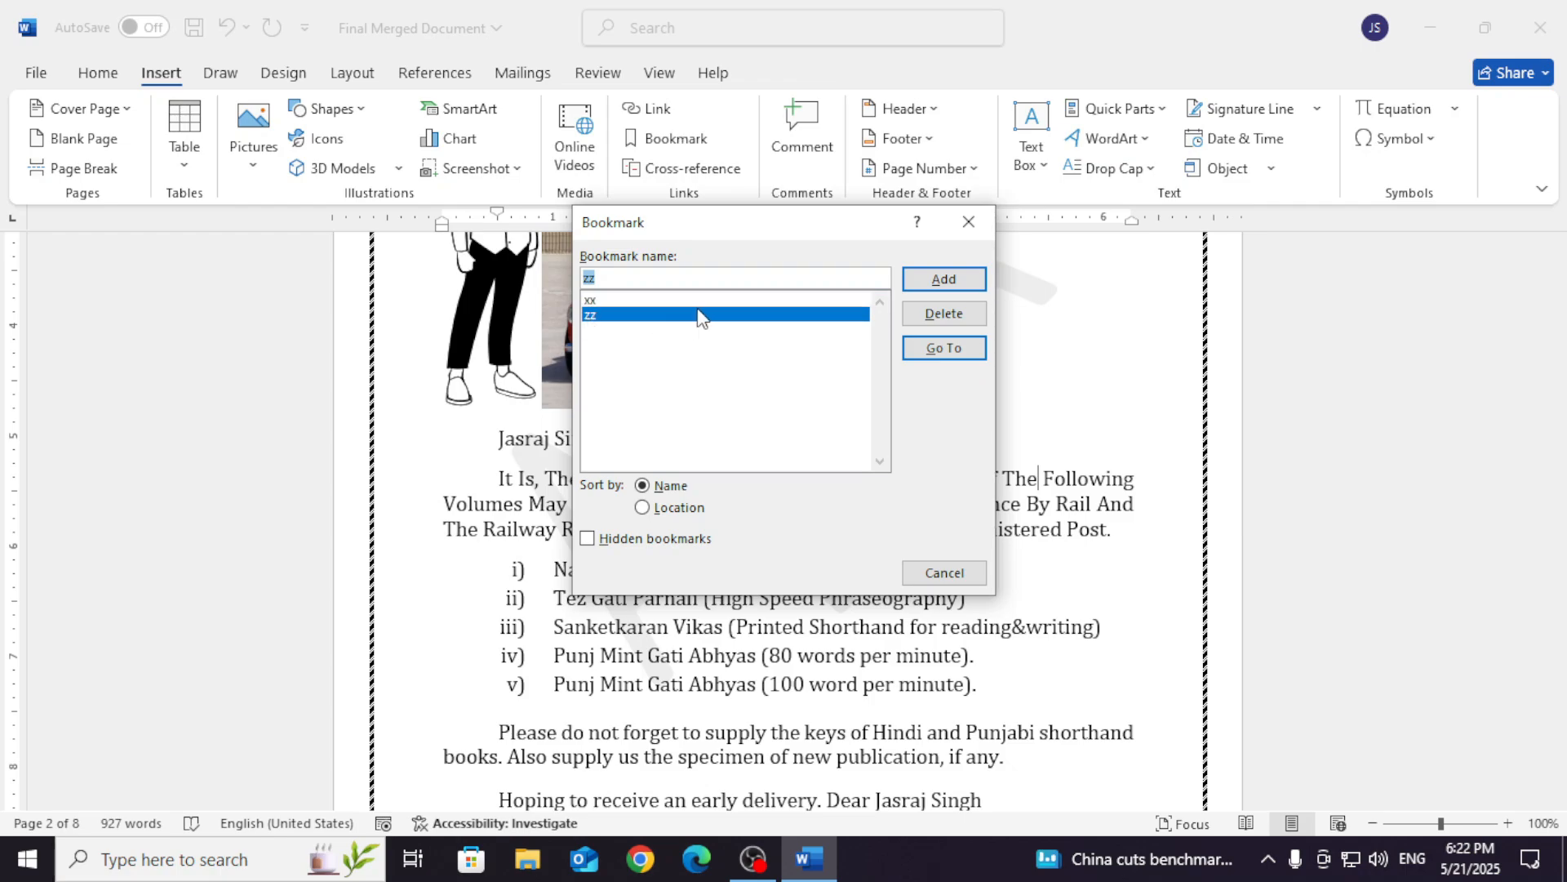
{"action": "left_click", "coordinate": [947, 349]}
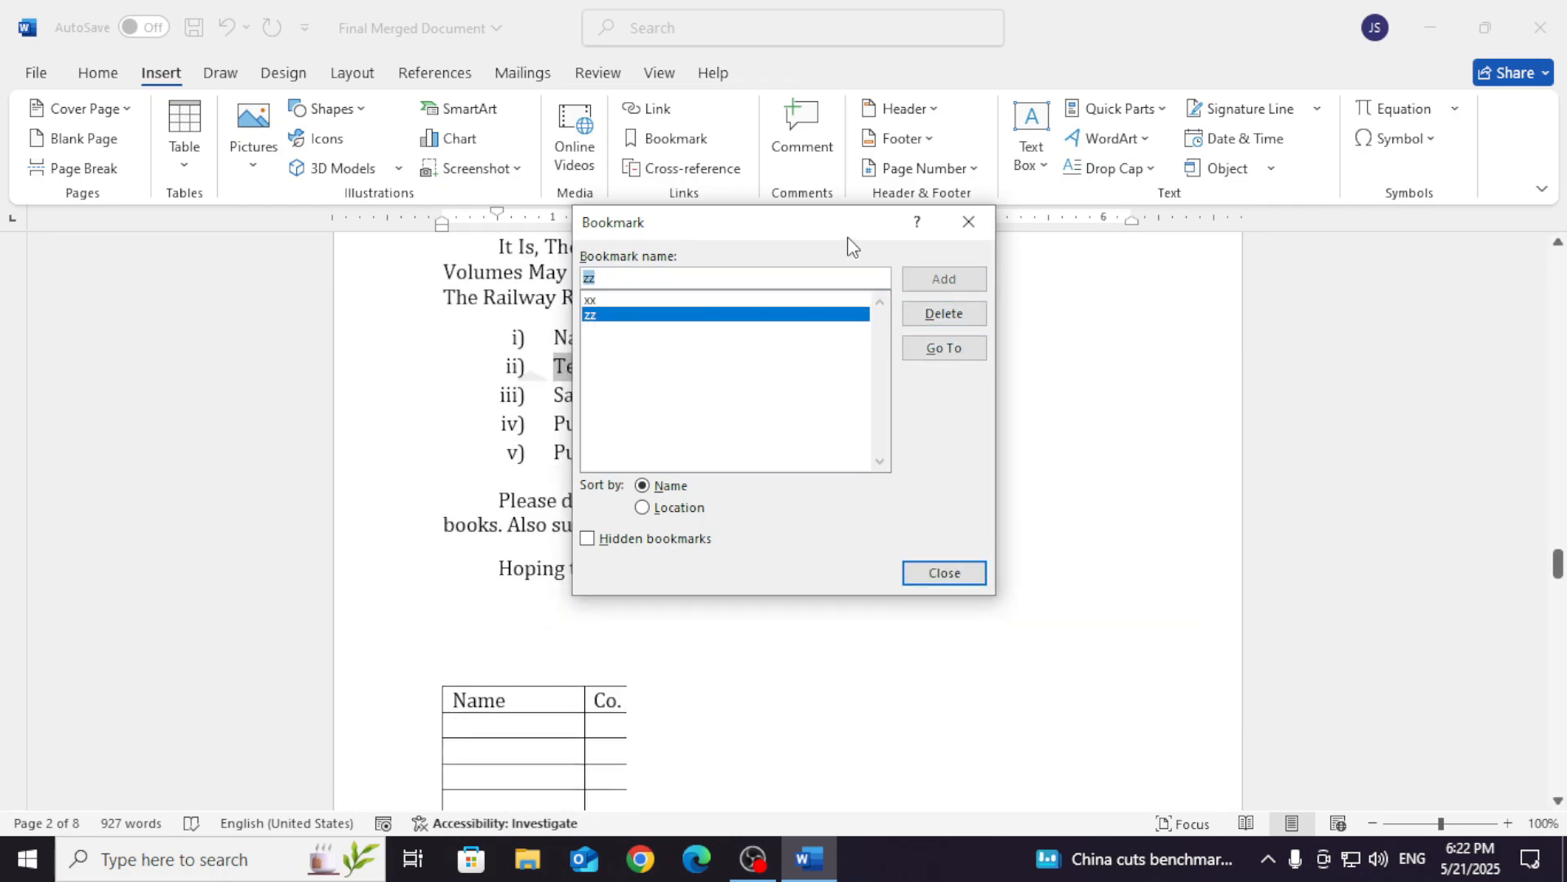
Move the bookmark dialog aside, jump to the xx bookmark, and close the dialog.
{"action": "left_click_drag", "start_coordinate": [848, 233], "coordinate": [1184, 364]}
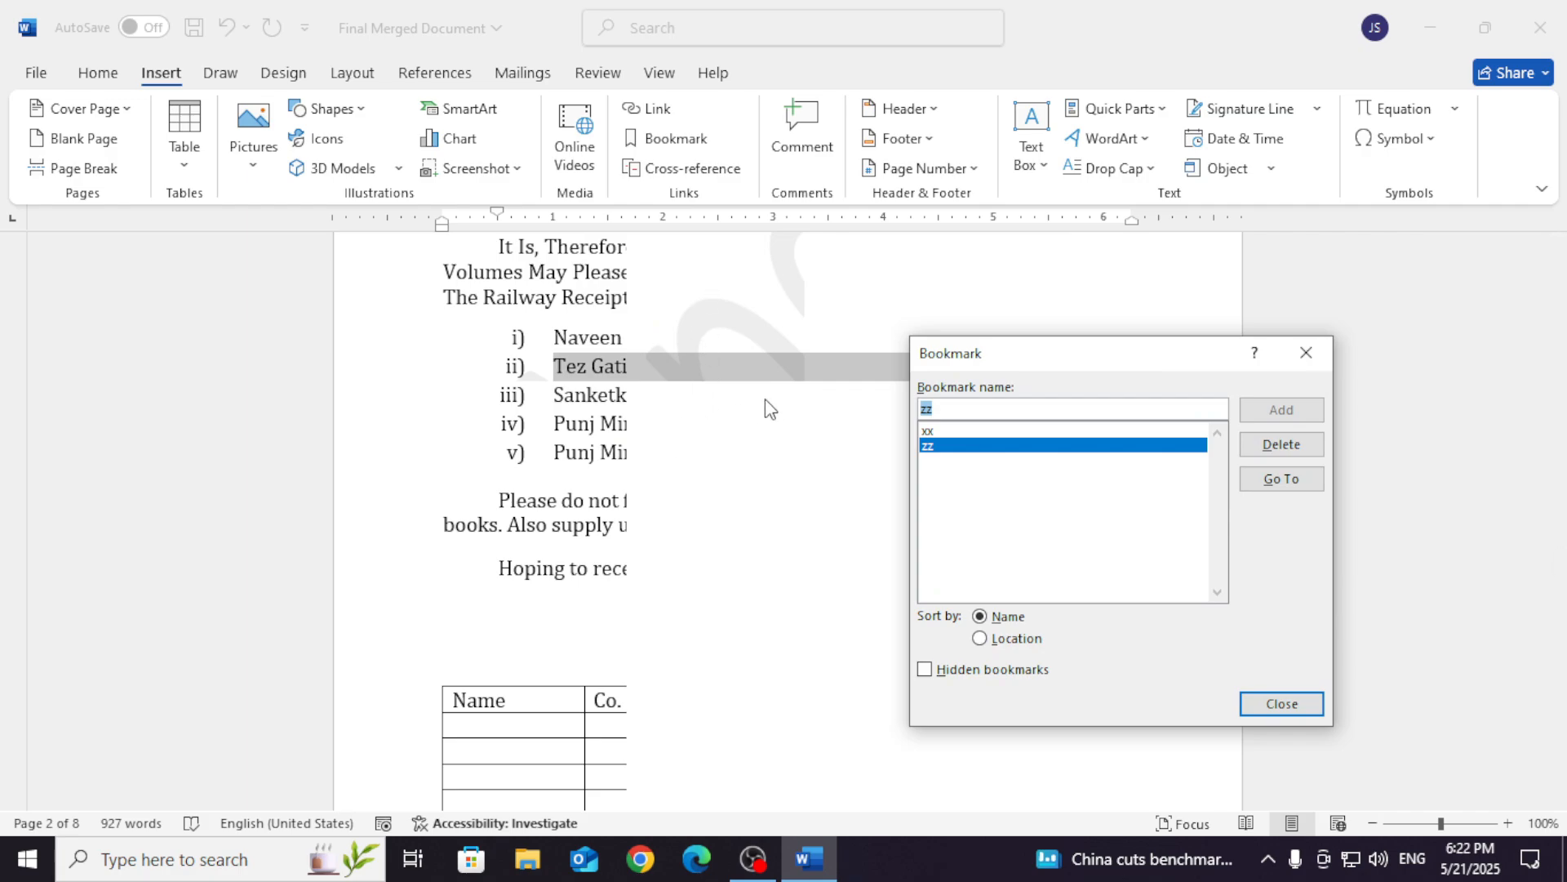
{"action": "left_click", "coordinate": [925, 430]}
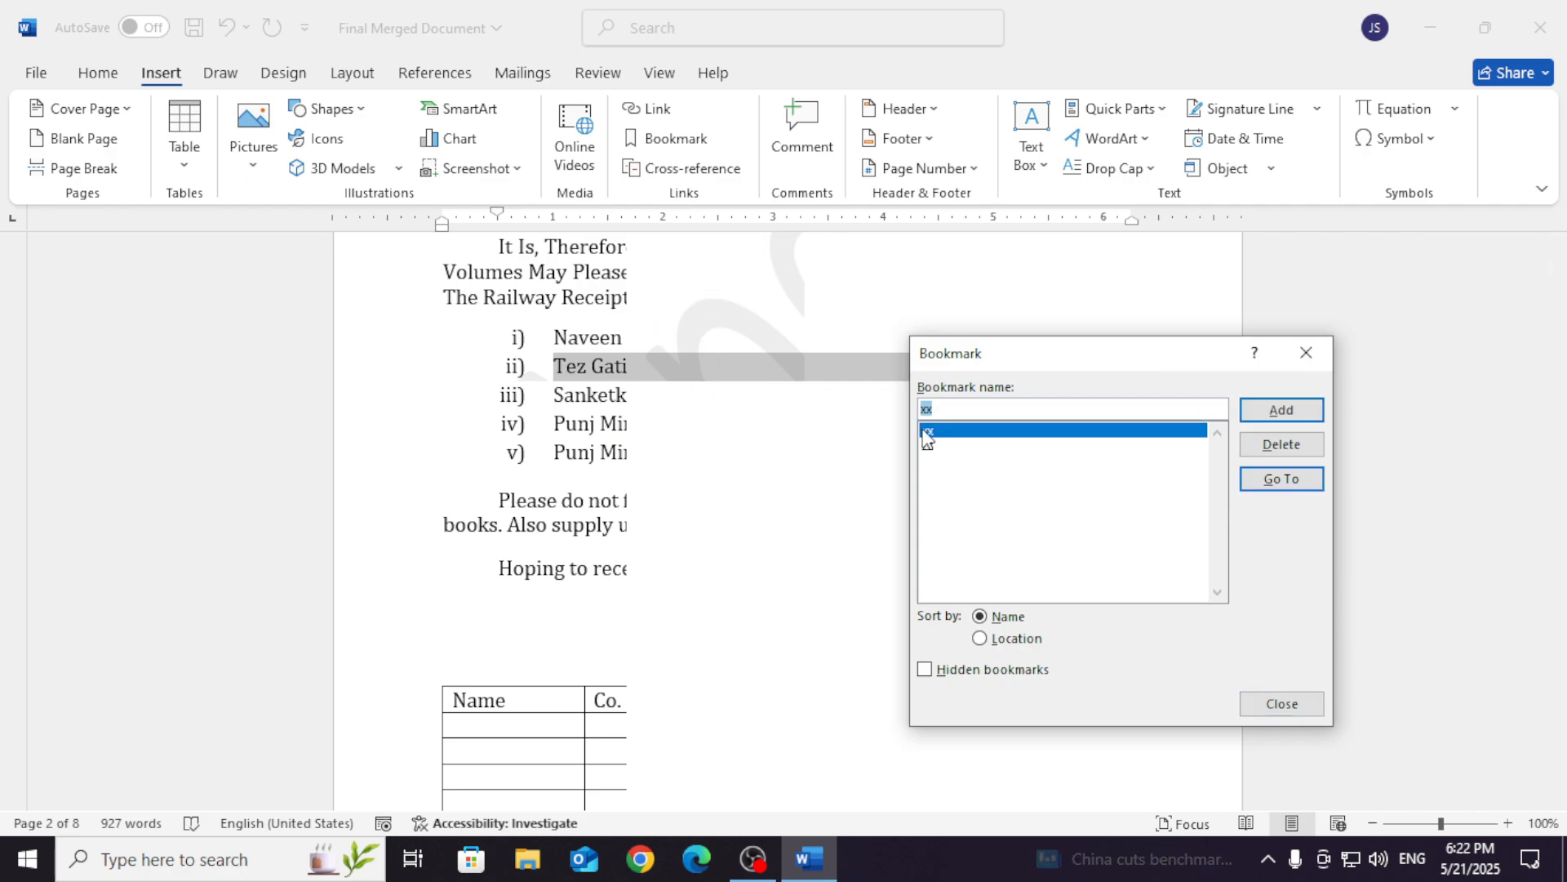
{"action": "left_click", "coordinate": [1275, 483]}
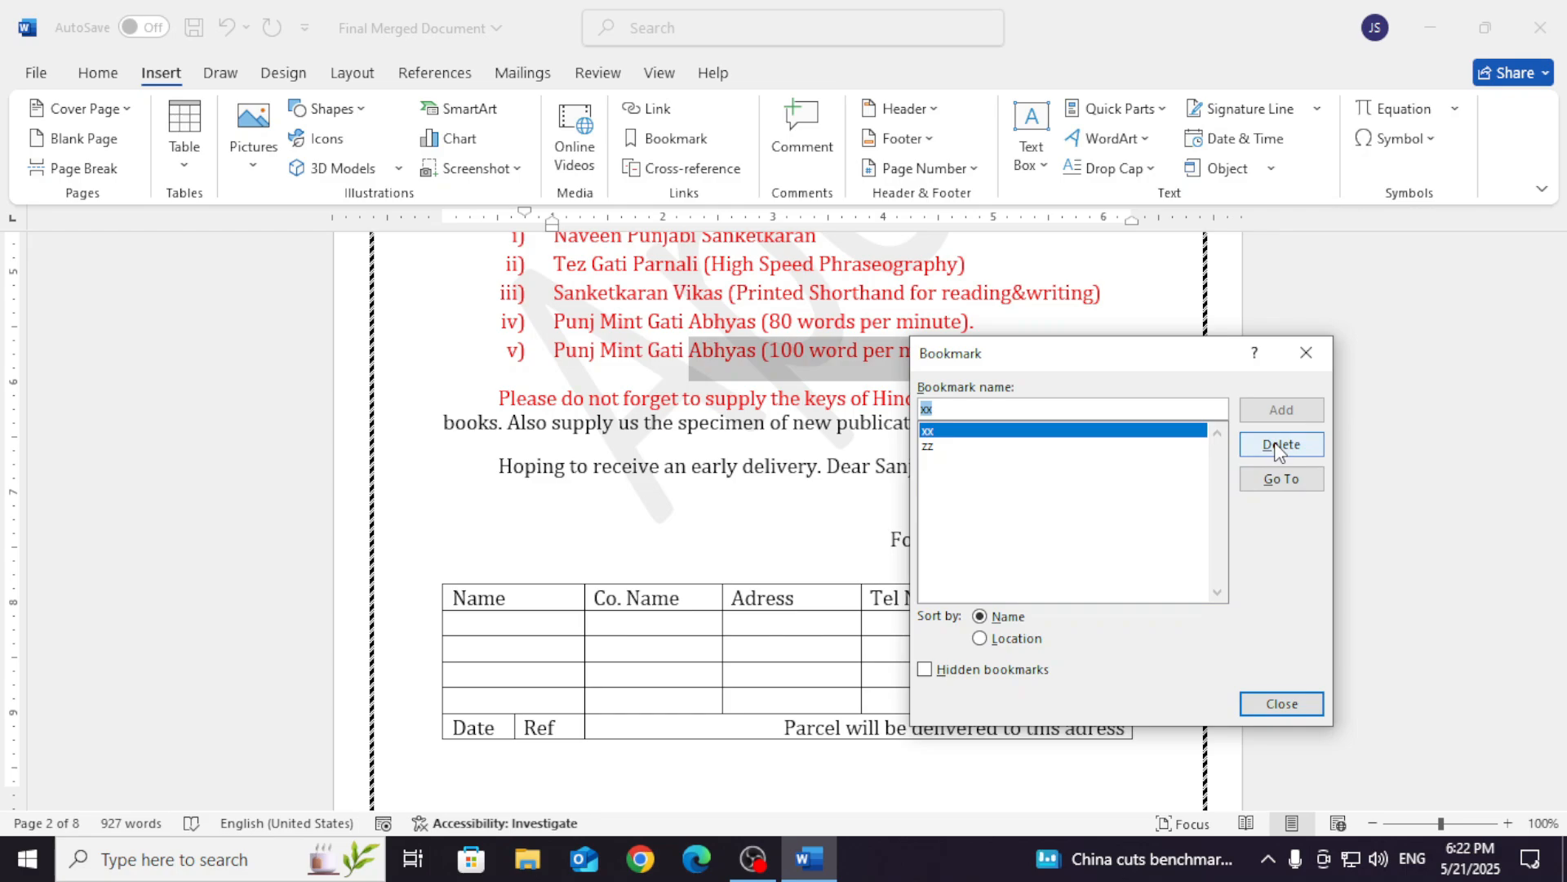
{"action": "left_click", "coordinate": [1282, 703]}
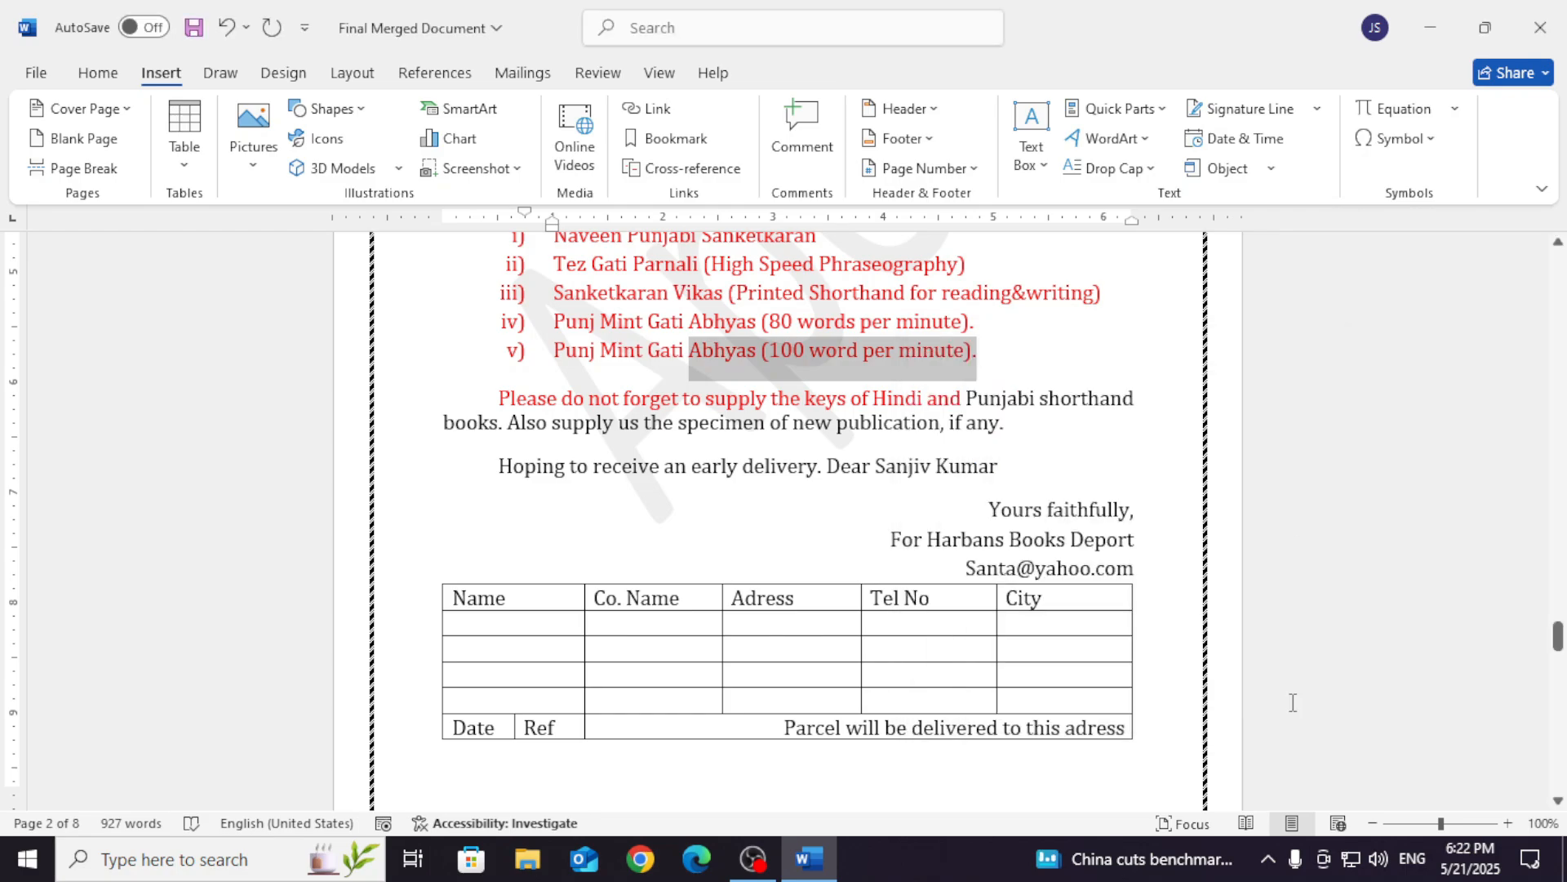
{"action": "left_click", "coordinate": [756, 397]}
Link the state and phone number text below the car picture on page 2 to the xx bookmark in this document.
{"action": "scroll", "coordinate": [842, 452], "scroll_direction": "up", "scroll_amount": 15}
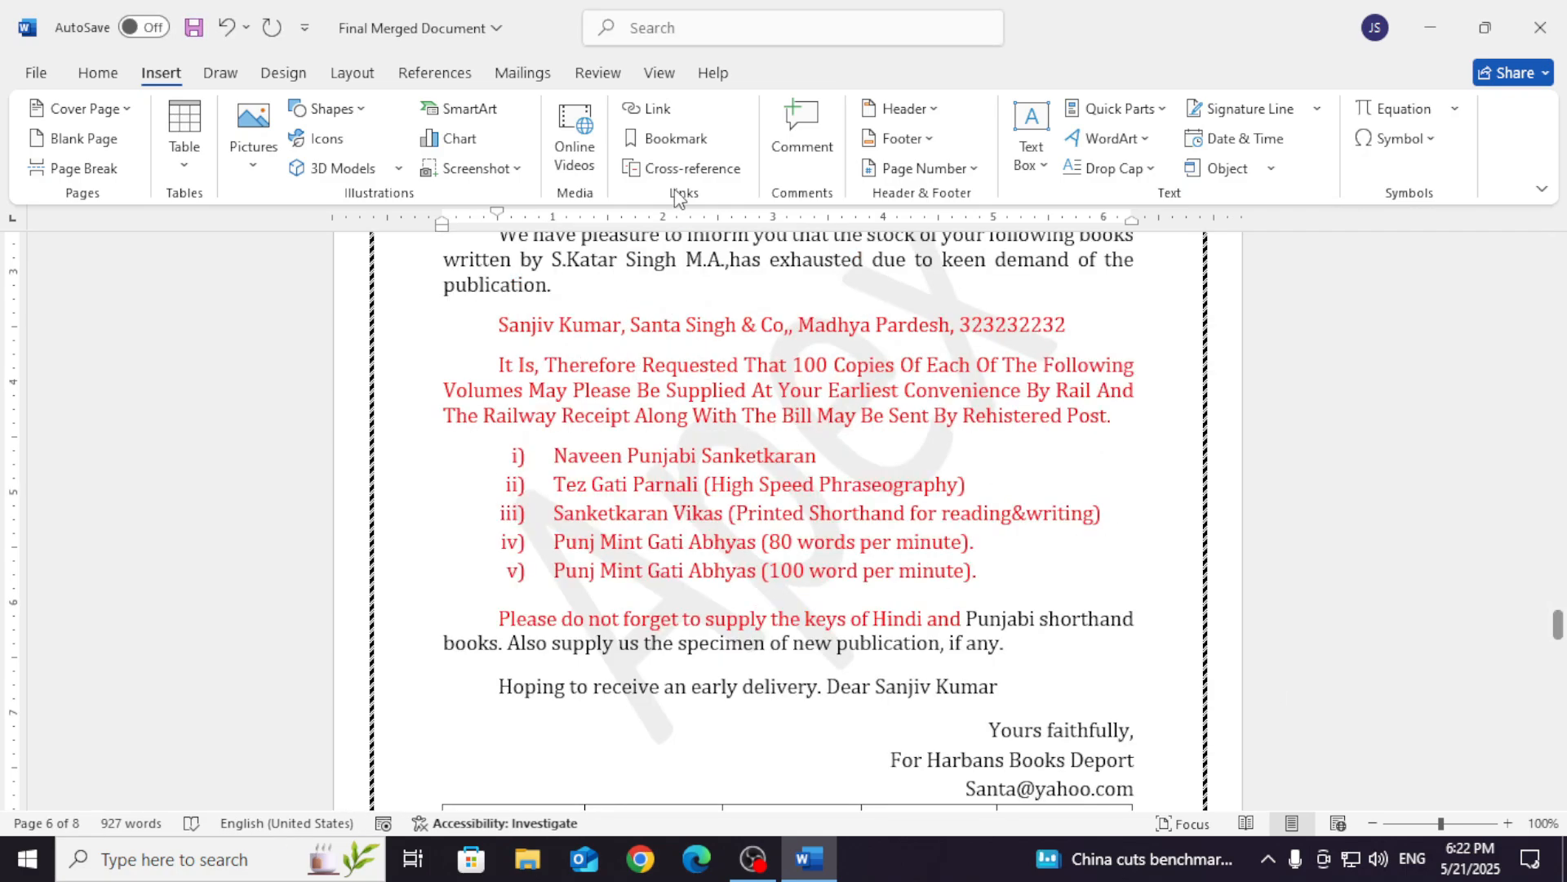
{"action": "scroll", "coordinate": [741, 408], "scroll_direction": "up", "scroll_amount": 15}
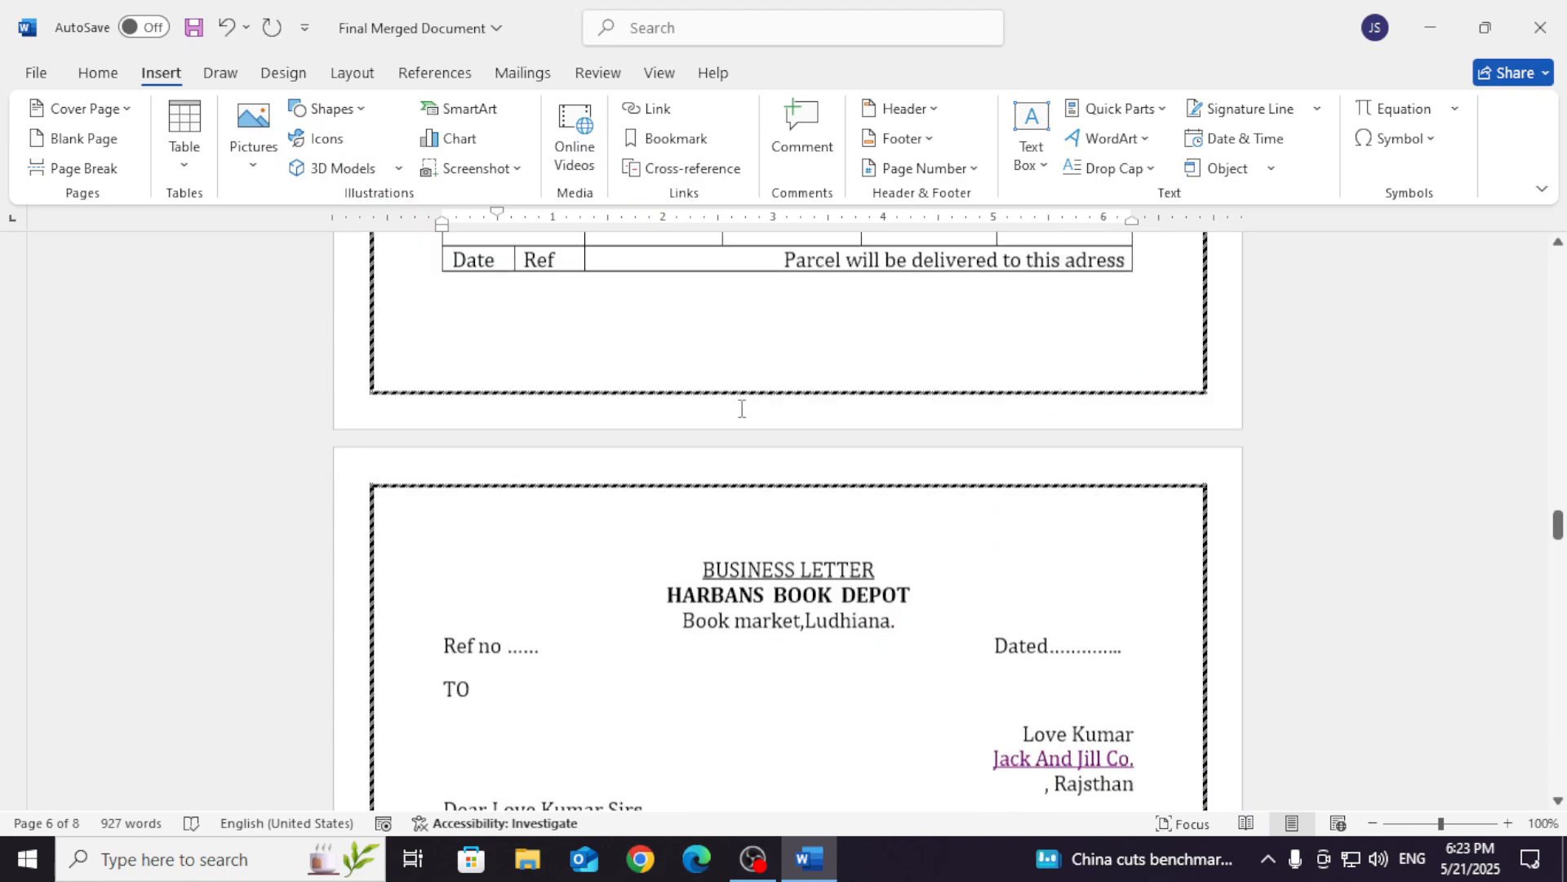
{"action": "scroll", "coordinate": [850, 429], "scroll_direction": "up", "scroll_amount": 4}
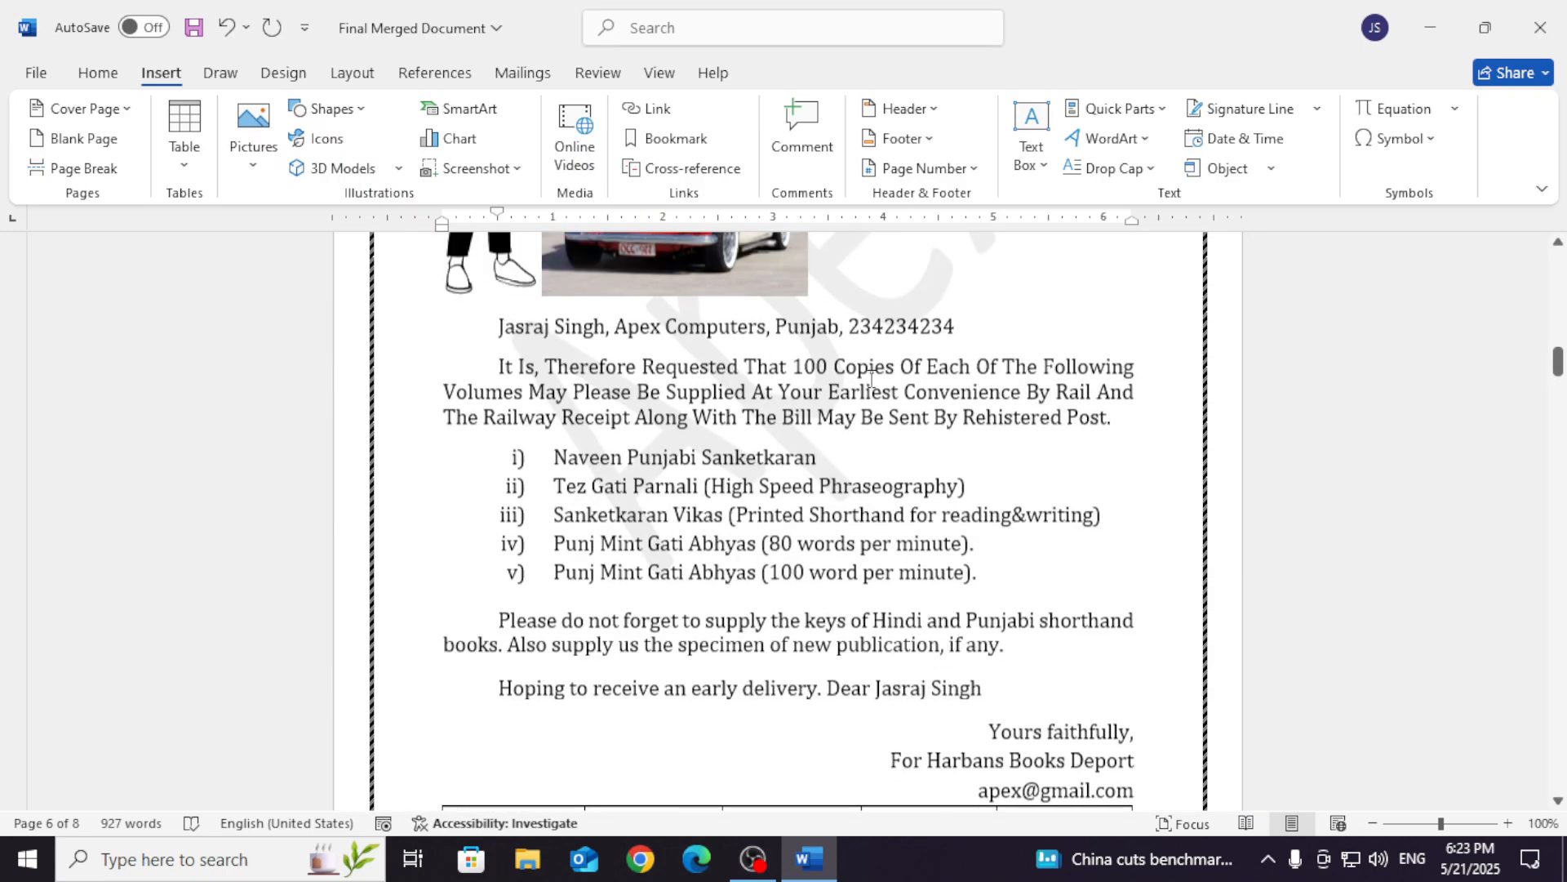
{"action": "left_click_drag", "start_coordinate": [957, 457], "coordinate": [792, 468]}
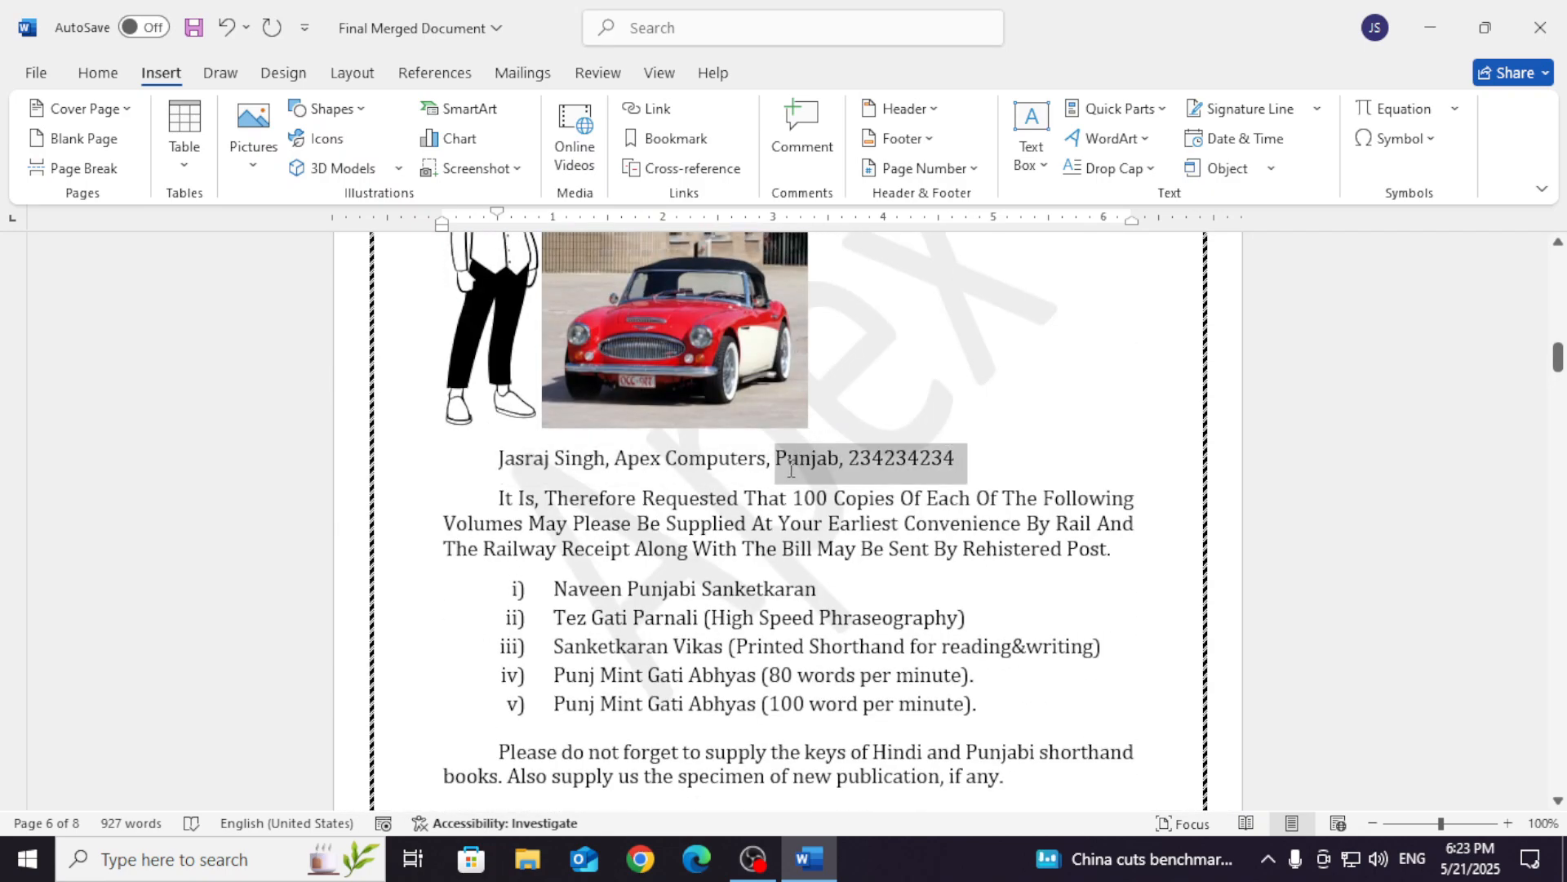
{"action": "left_click", "coordinate": [651, 109]}
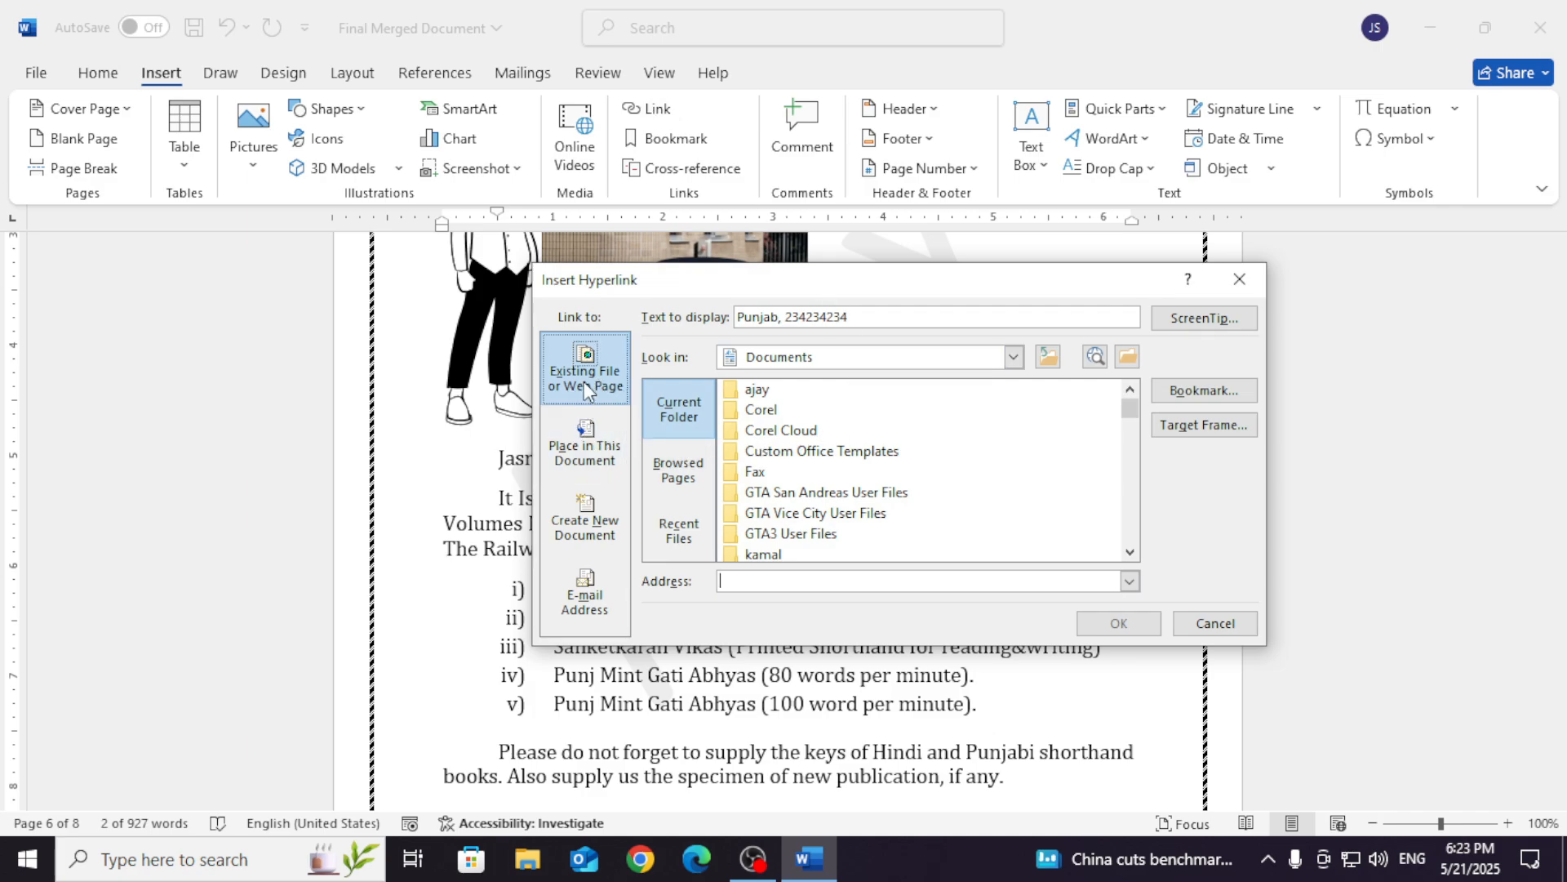
{"action": "left_click", "coordinate": [600, 444]}
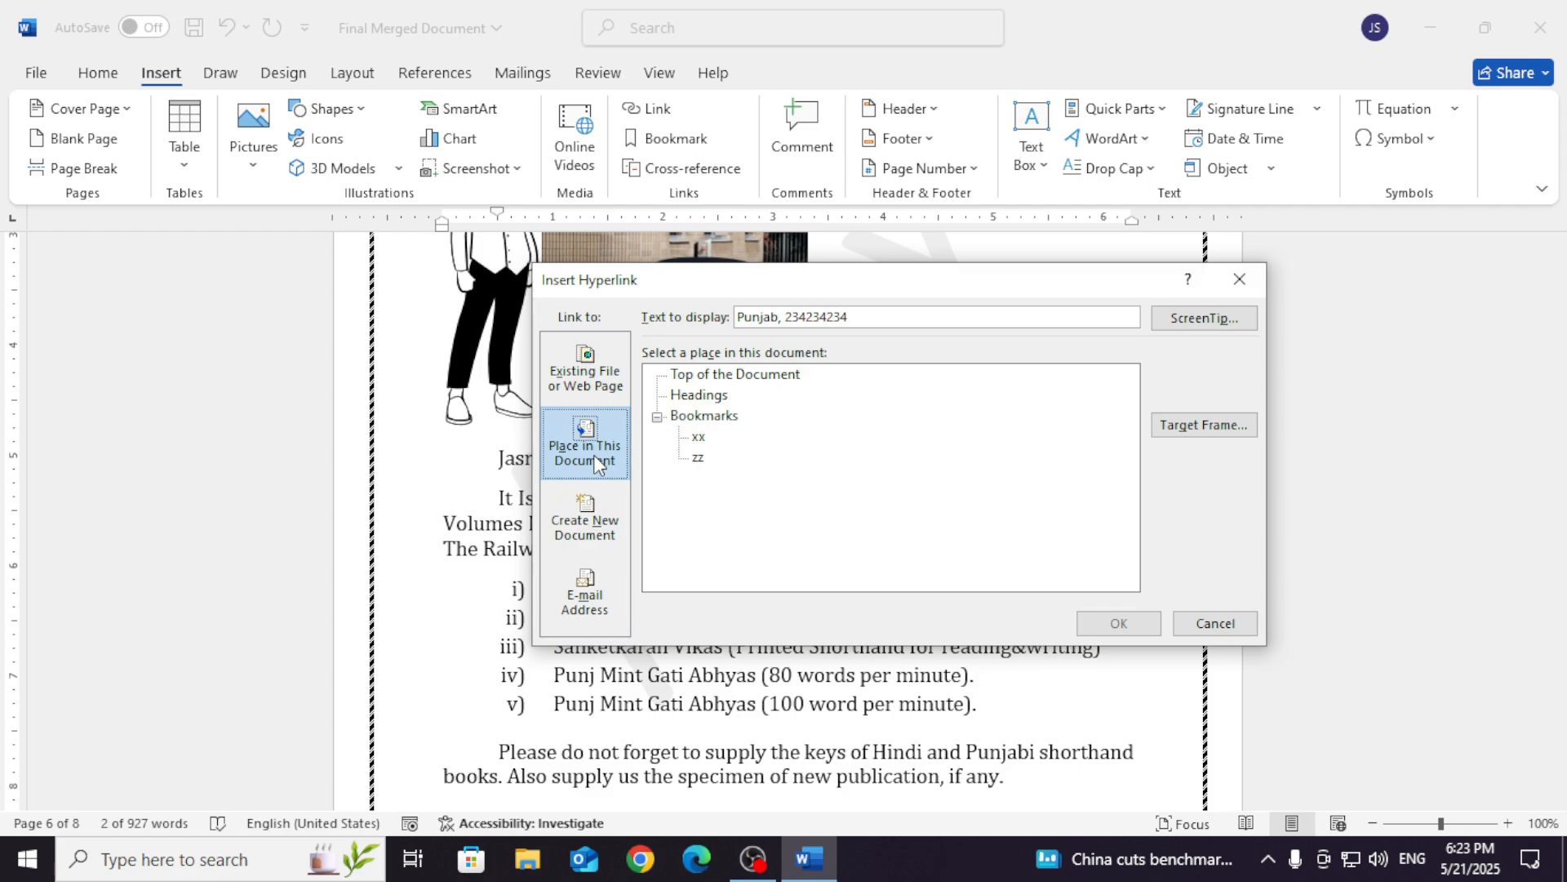
{"action": "left_click", "coordinate": [698, 438]}
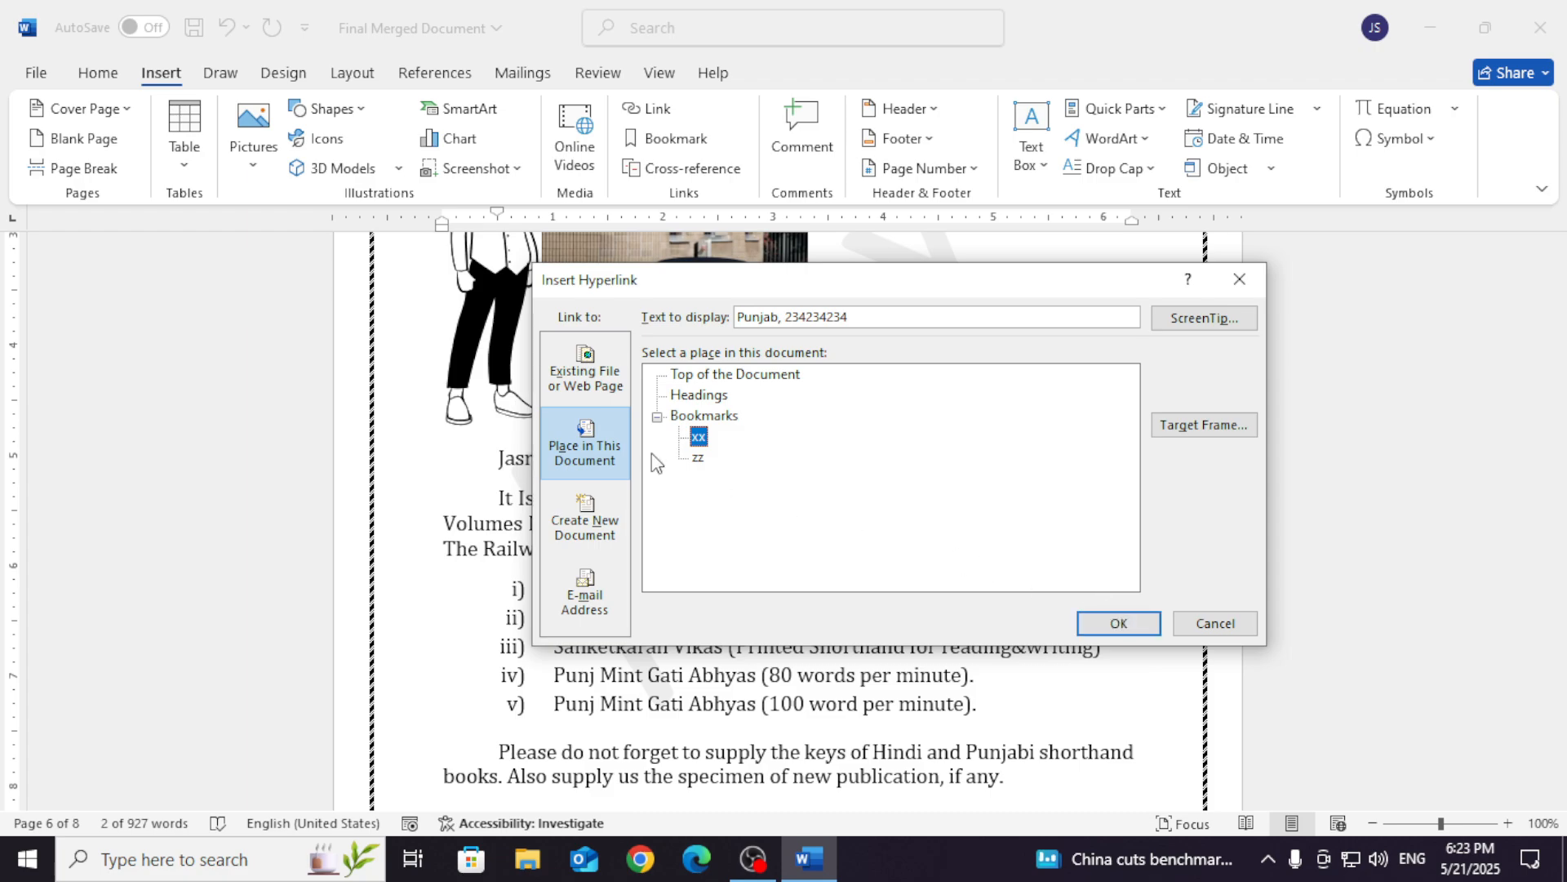
{"action": "left_click", "coordinate": [700, 439]}
{"action": "left_click", "coordinate": [1081, 619]}
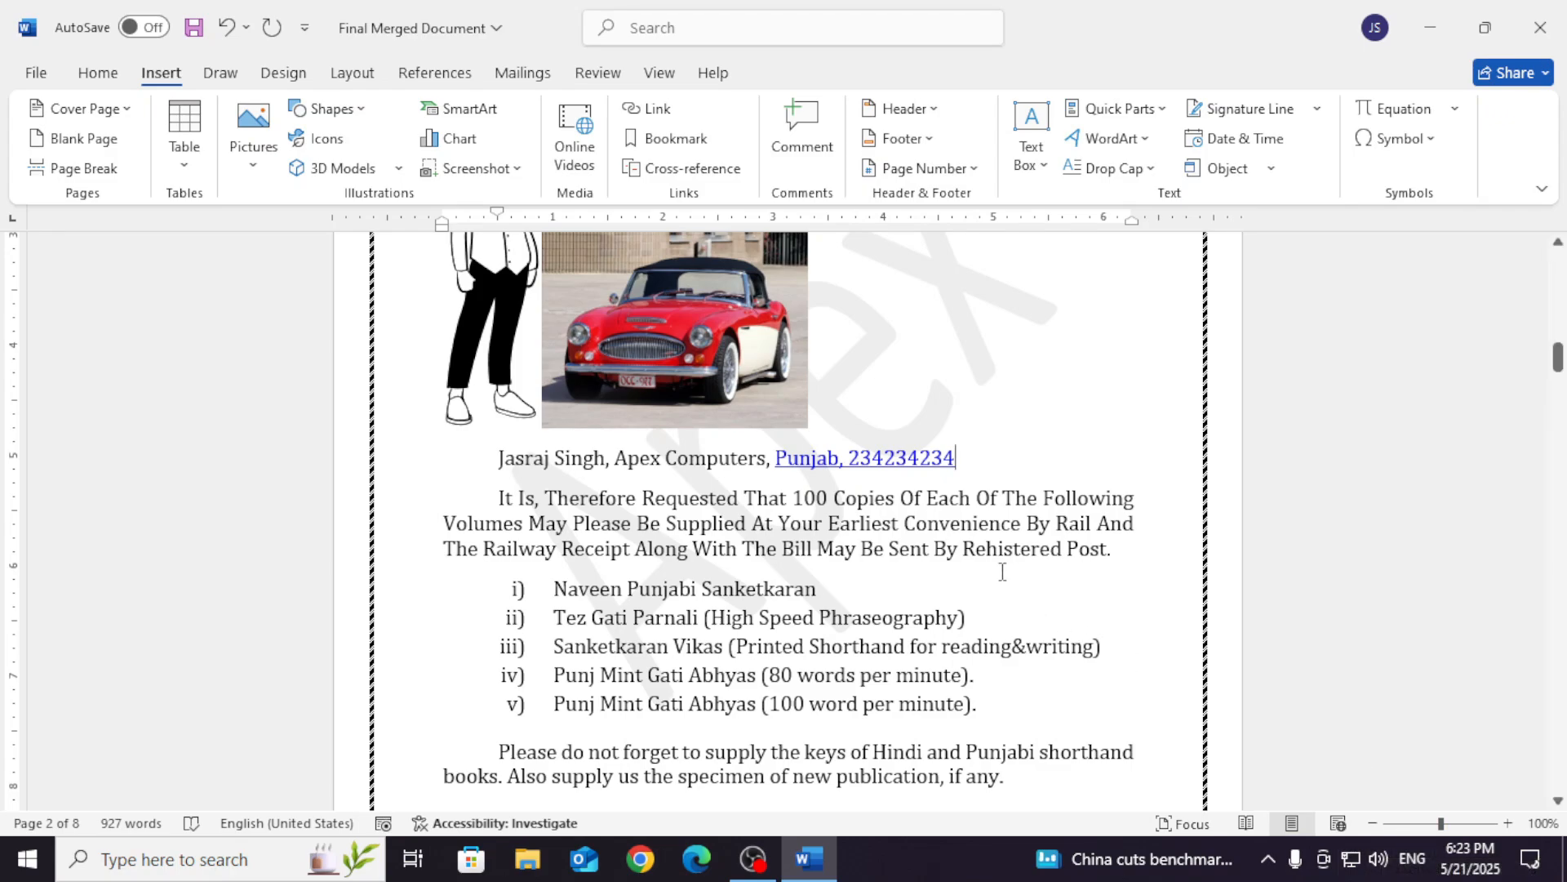
Follow the new link below the car picture to its bookmarked text, and return to the linked line on page 2.
{"action": "left_click", "coordinate": [915, 472], "text": "ctrl"}
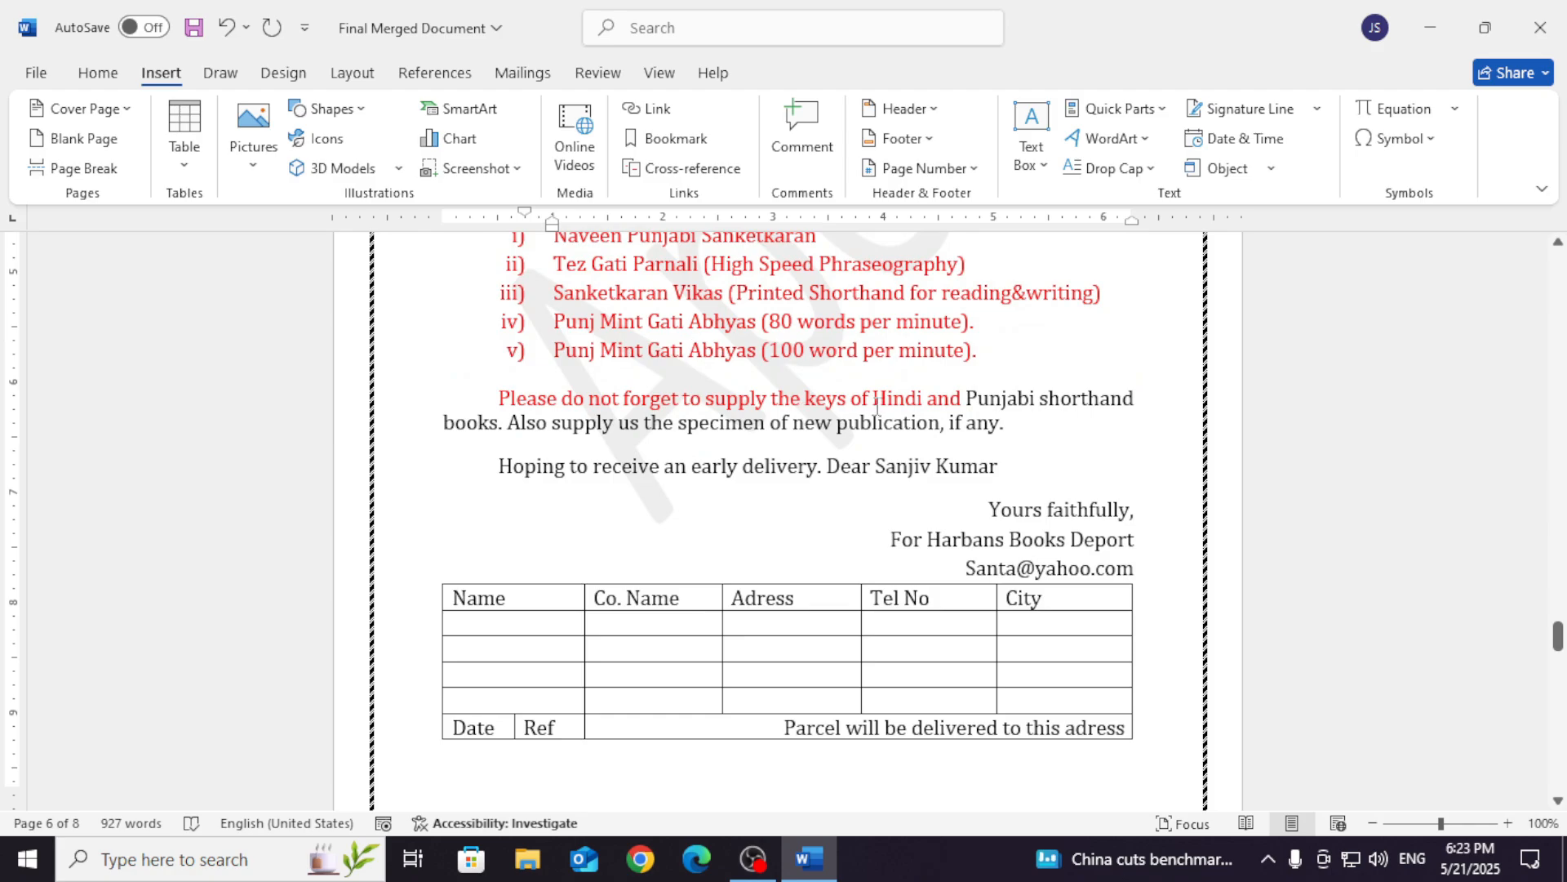
{"action": "scroll", "coordinate": [976, 627], "scroll_direction": "up", "scroll_amount": 15}
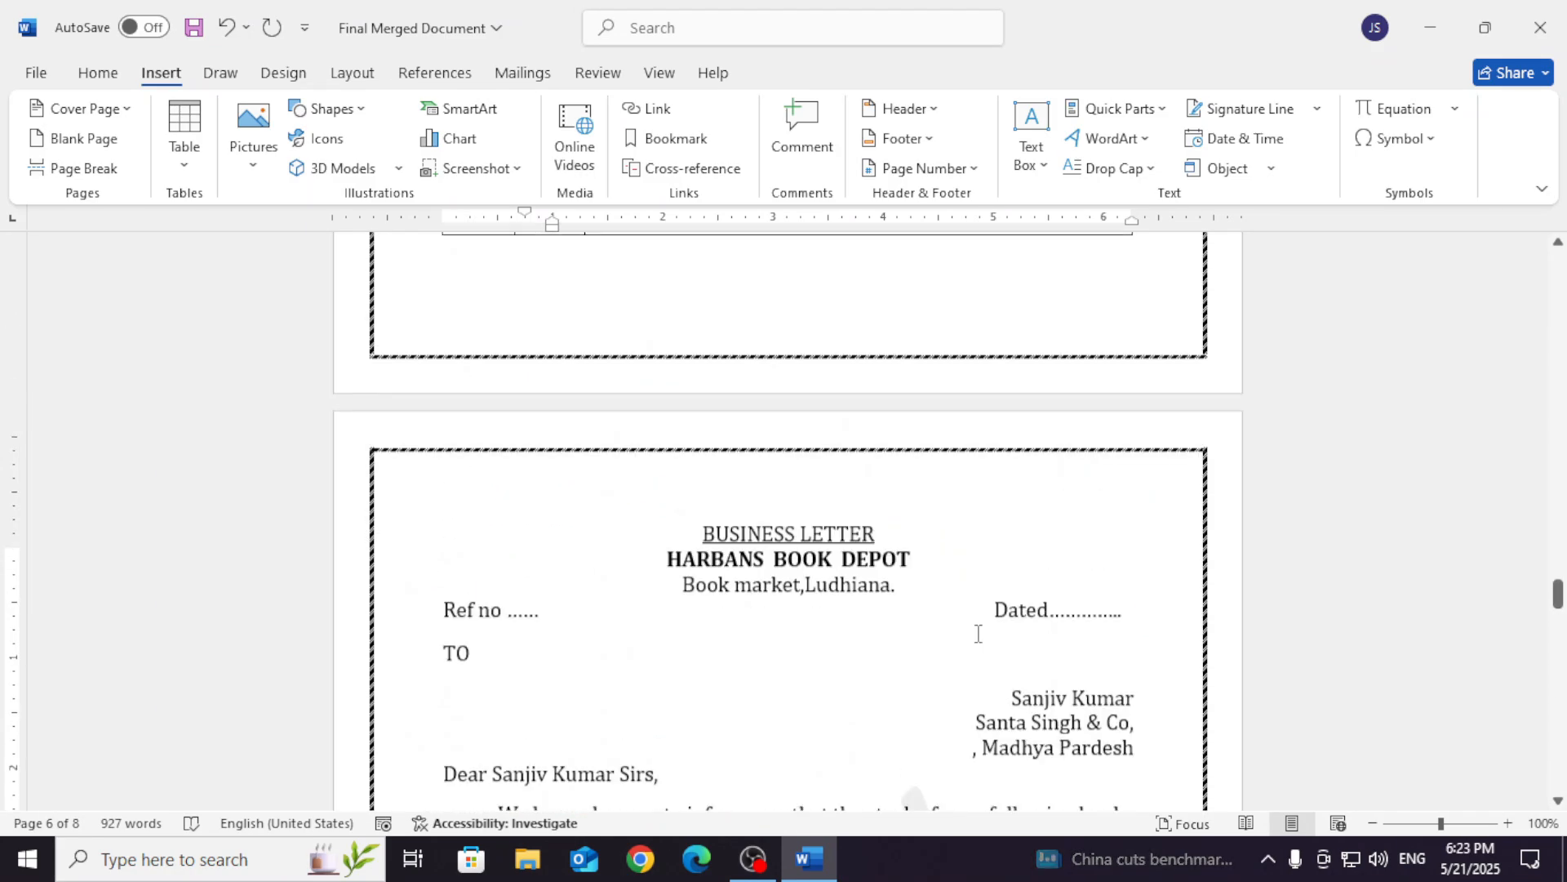
{"action": "scroll", "coordinate": [982, 632], "scroll_direction": "up", "scroll_amount": 20}
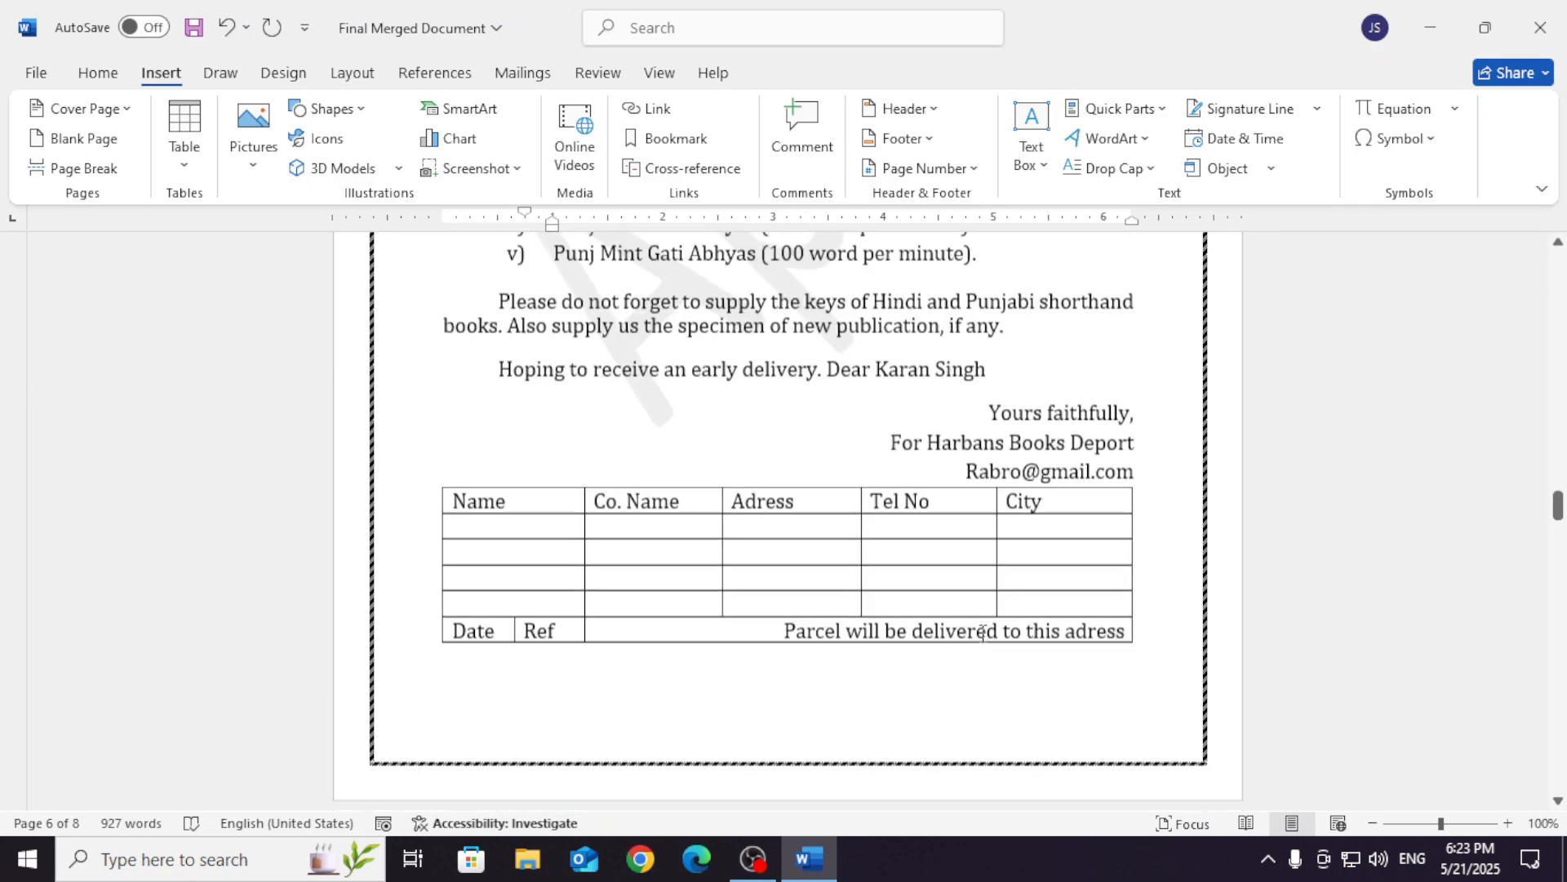
{"action": "scroll", "coordinate": [980, 633], "scroll_direction": "up", "scroll_amount": 20}
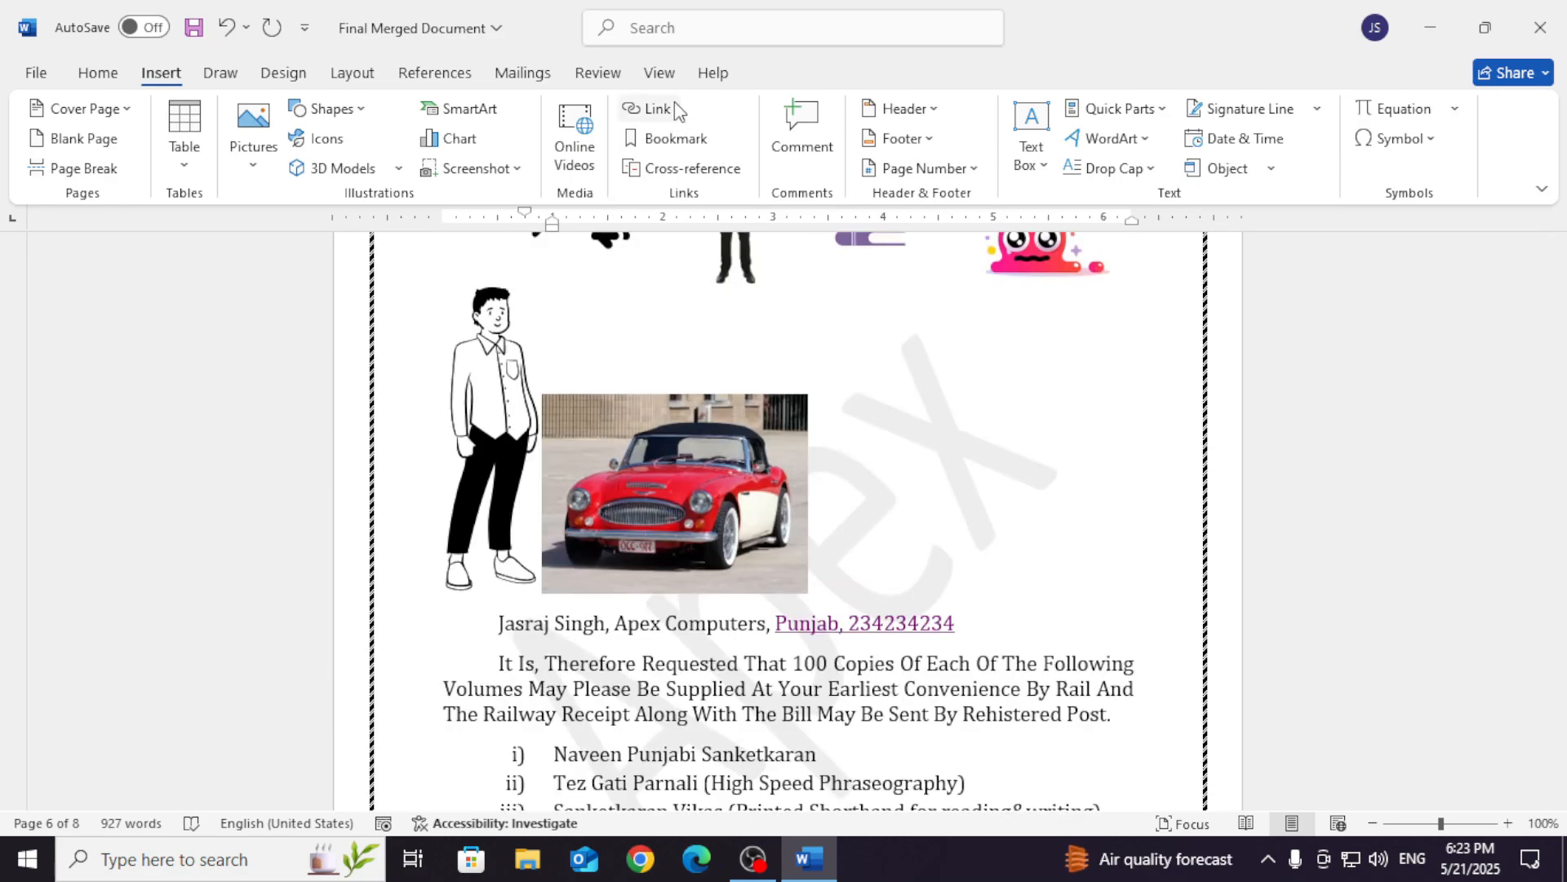
{"action": "left_click", "coordinate": [649, 108]}
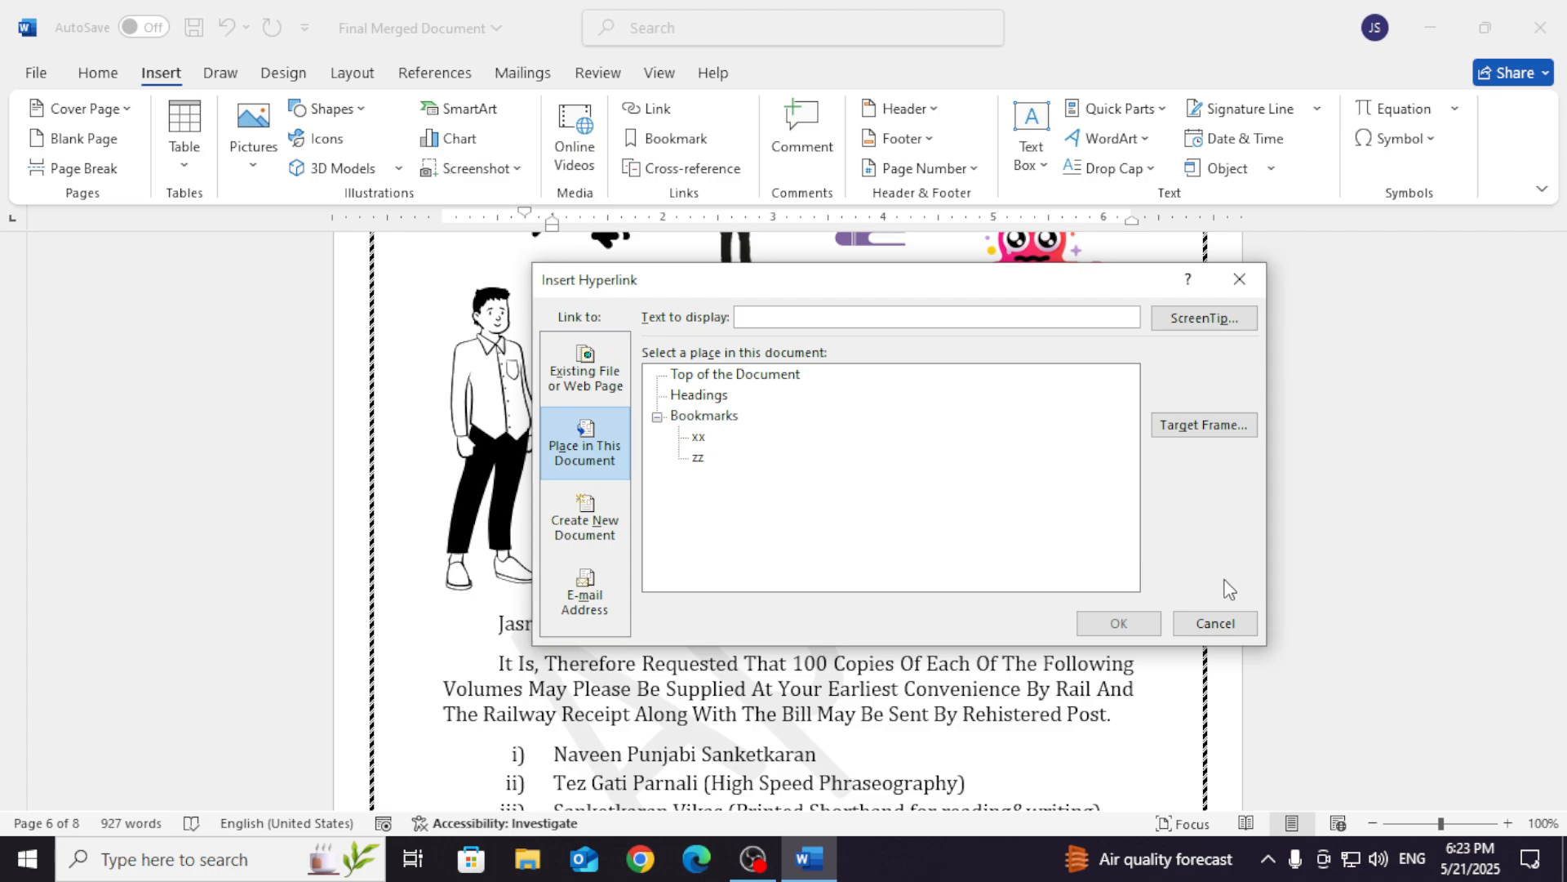
{"action": "left_click", "coordinate": [1237, 624]}
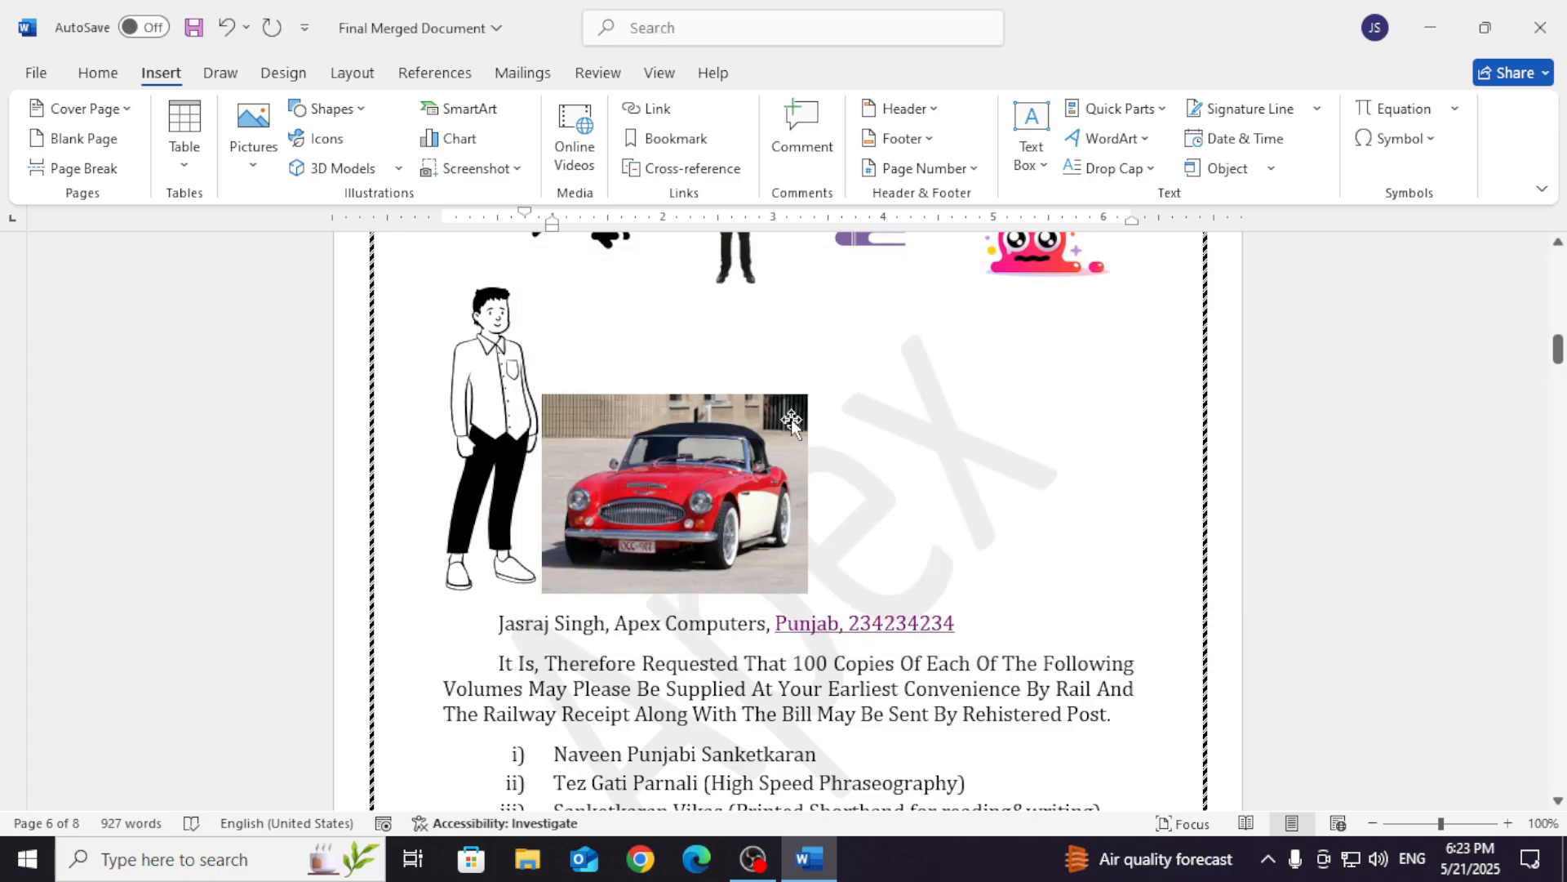
{"action": "scroll", "coordinate": [726, 458], "scroll_direction": "up", "scroll_amount": 3}
{"action": "scroll", "coordinate": [661, 497], "scroll_direction": "down", "scroll_amount": 2}
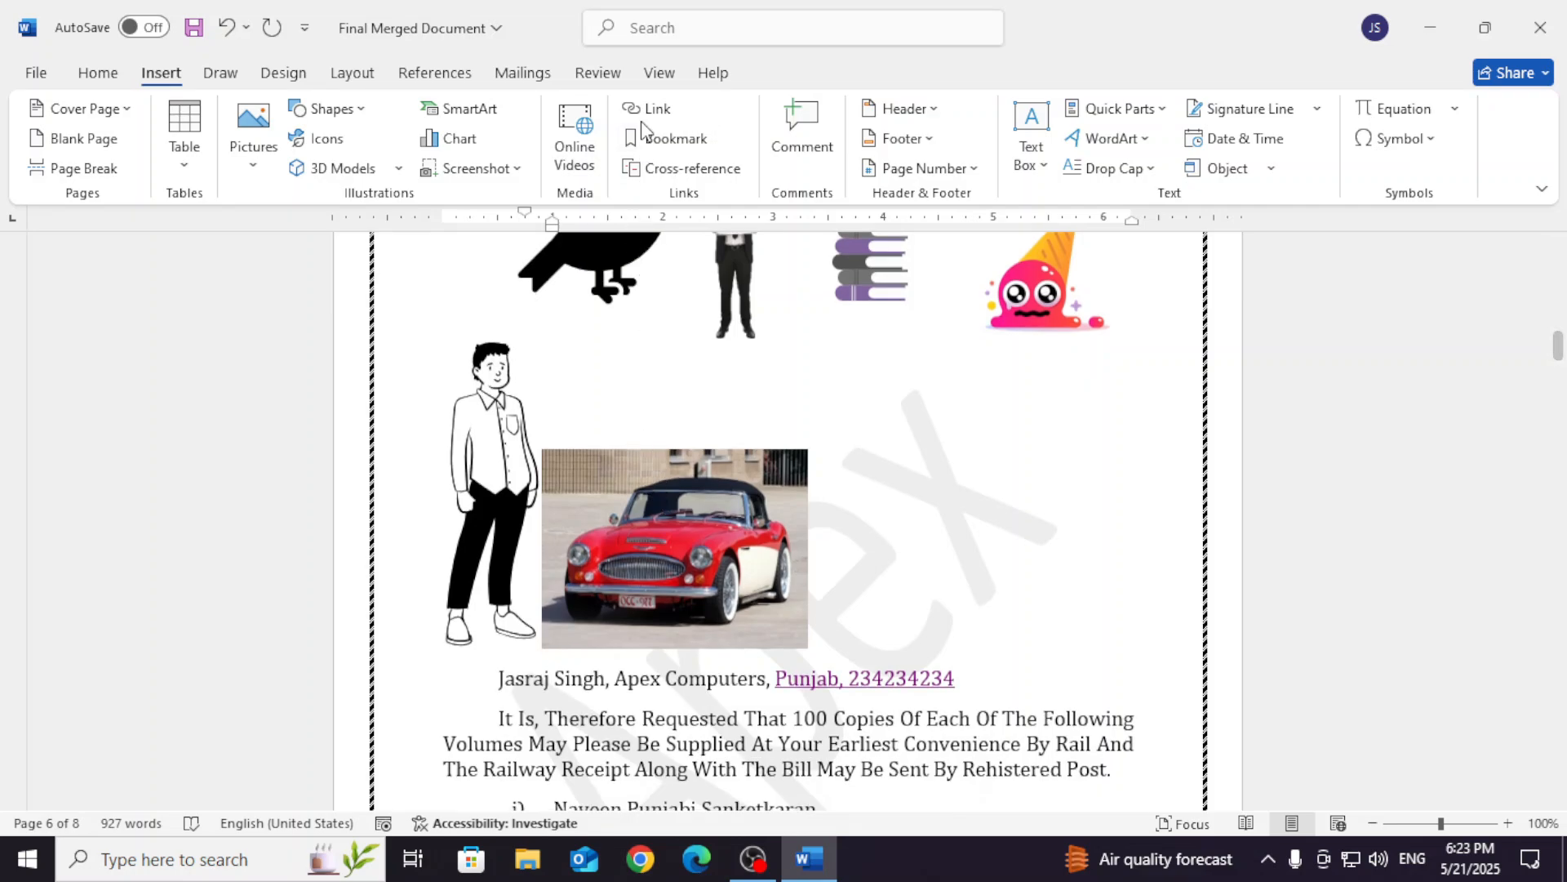
Select the first item in the list of volumes on page 2 and set its hyperlink to target a new document.
{"action": "scroll", "coordinate": [812, 582], "scroll_direction": "down", "scroll_amount": 3}
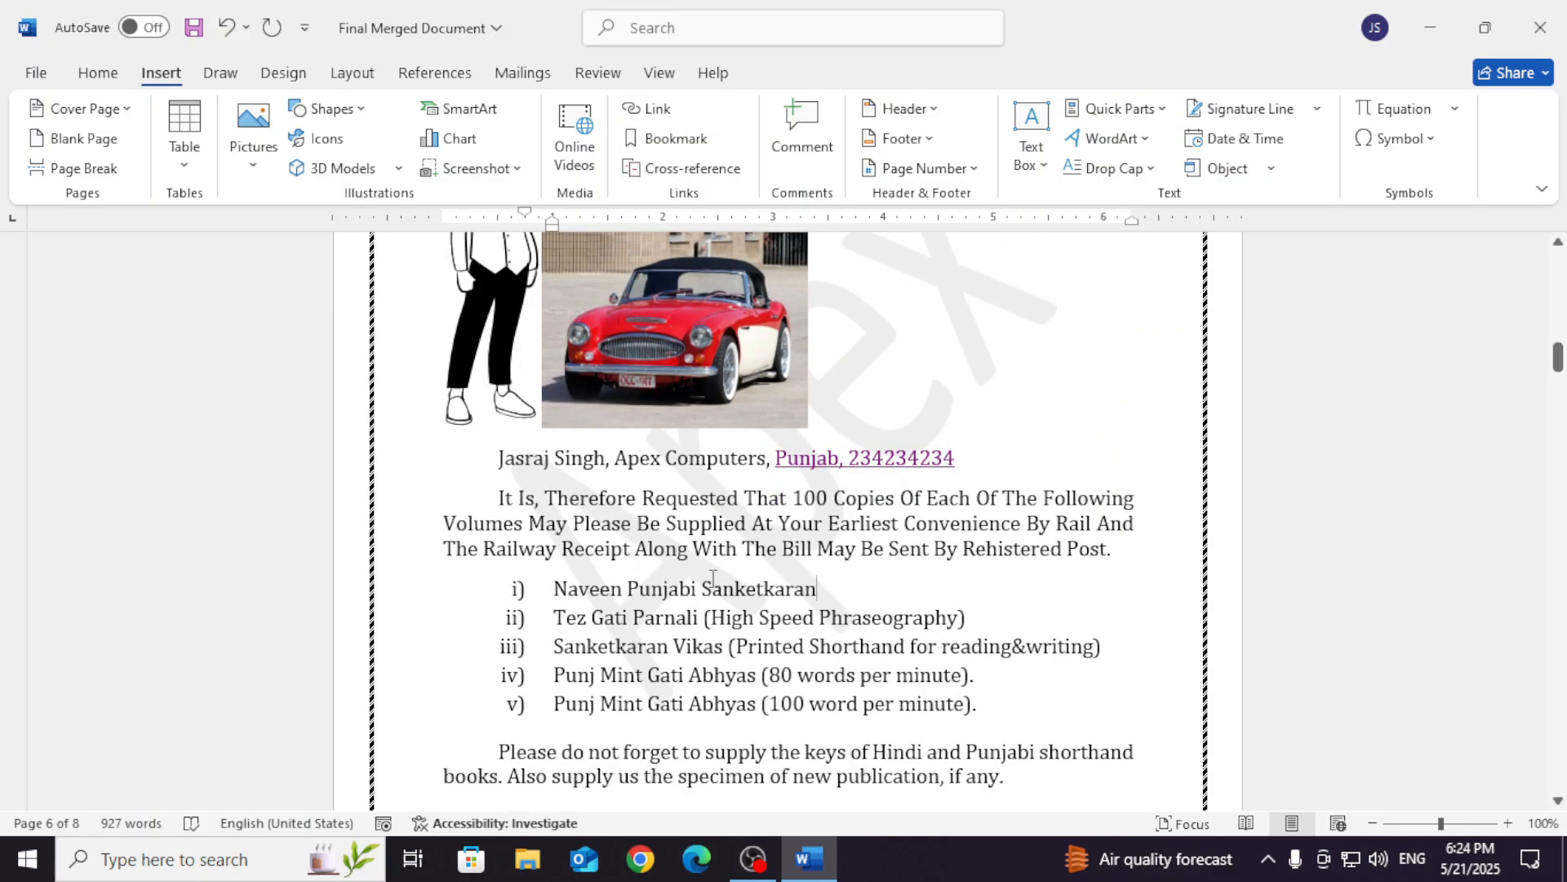
{"action": "triple_click", "coordinate": [712, 578]}
{"action": "left_click", "coordinate": [653, 108]}
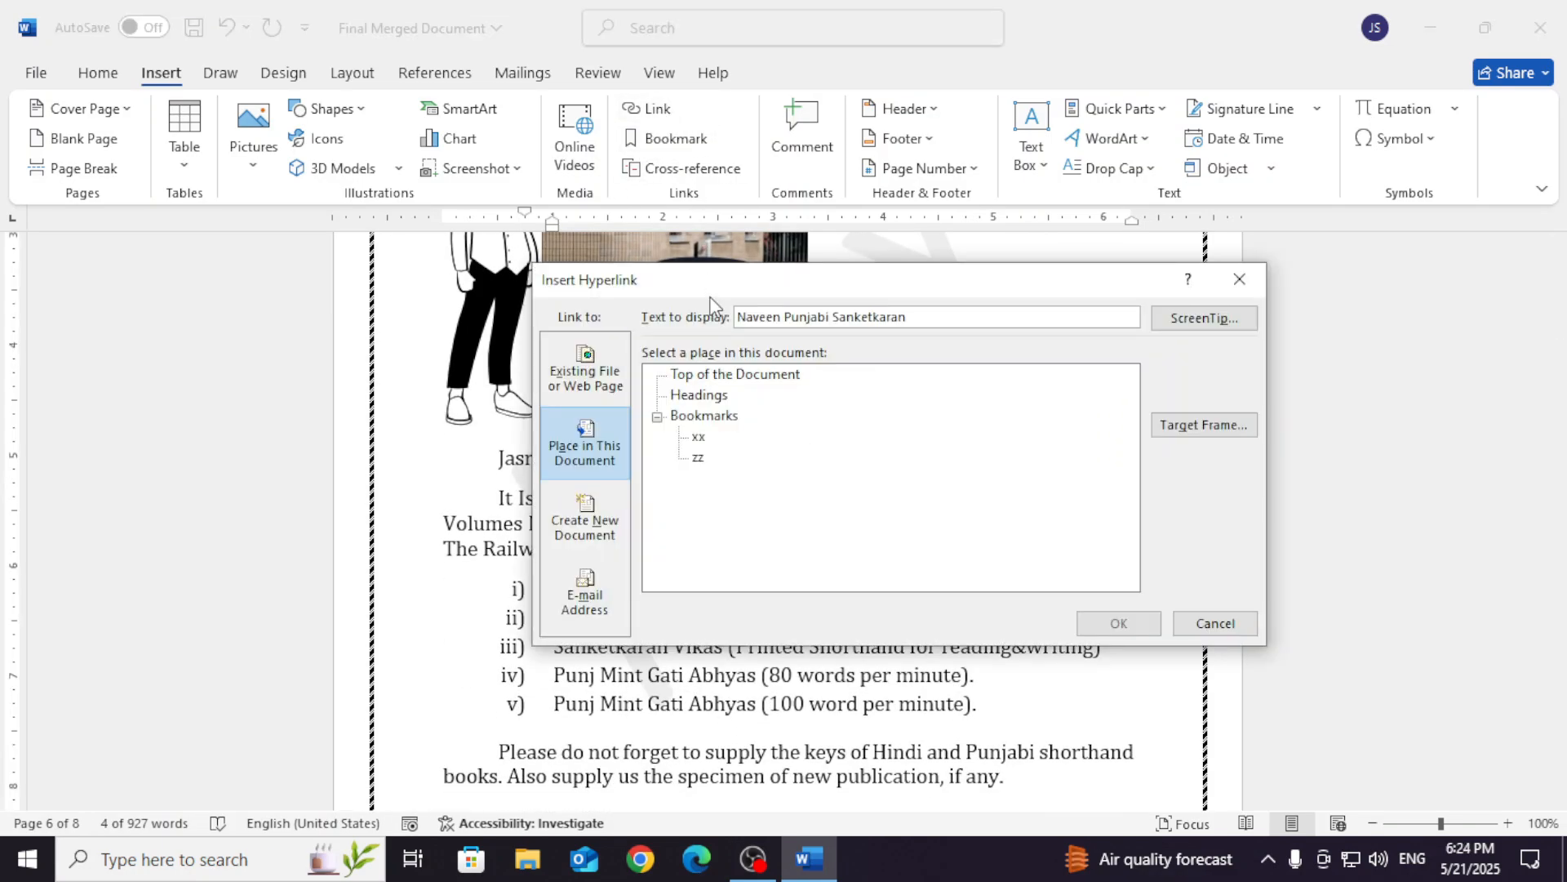
{"action": "left_click", "coordinate": [579, 374]}
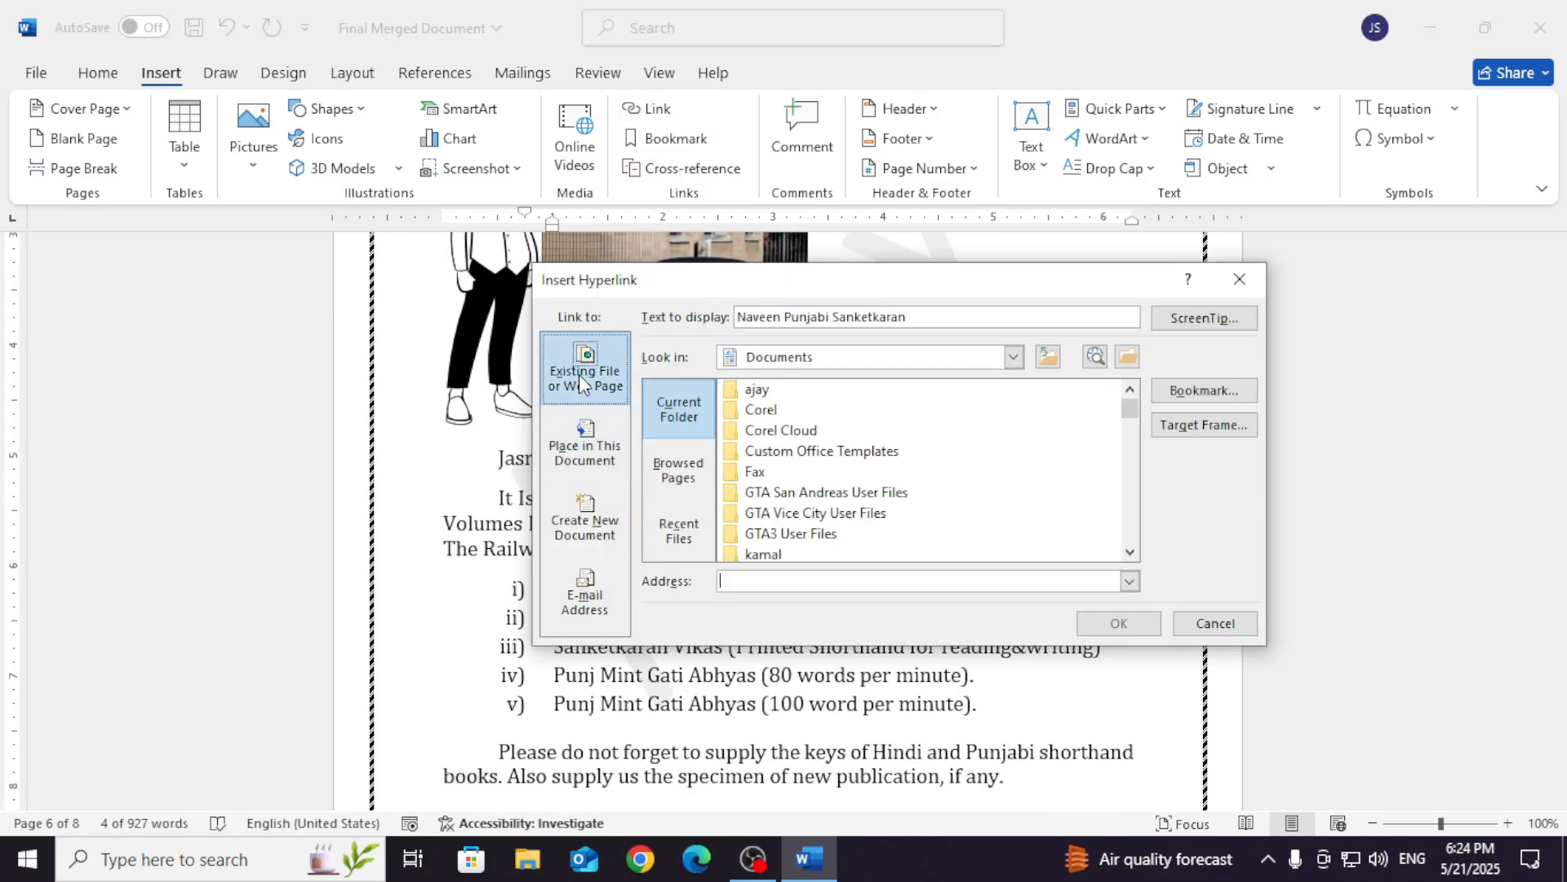
{"action": "left_click", "coordinate": [590, 448]}
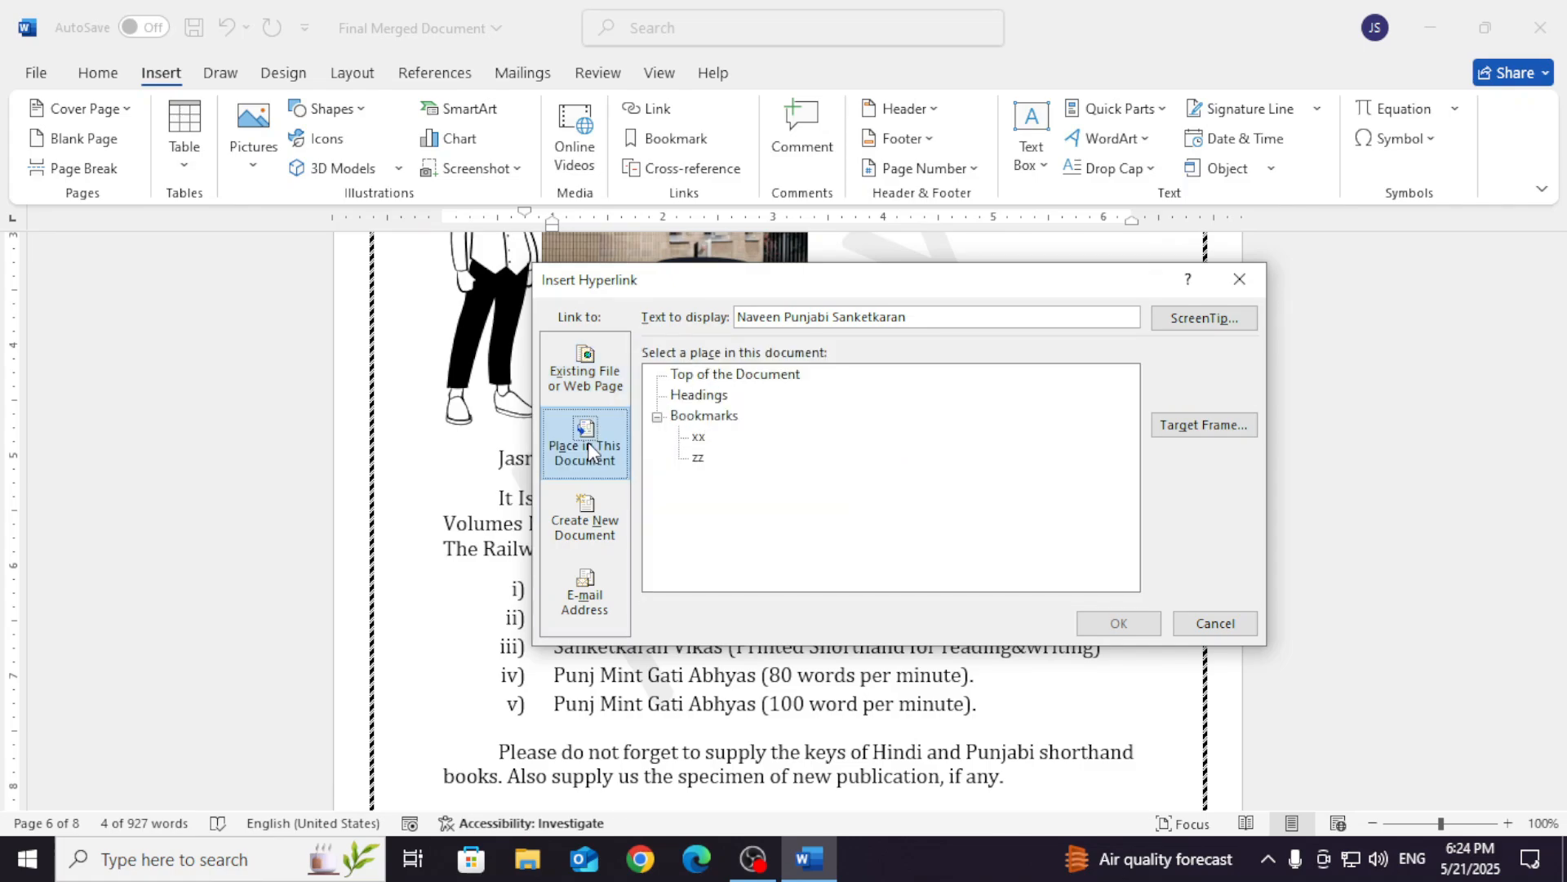
{"action": "left_click", "coordinate": [604, 518]}
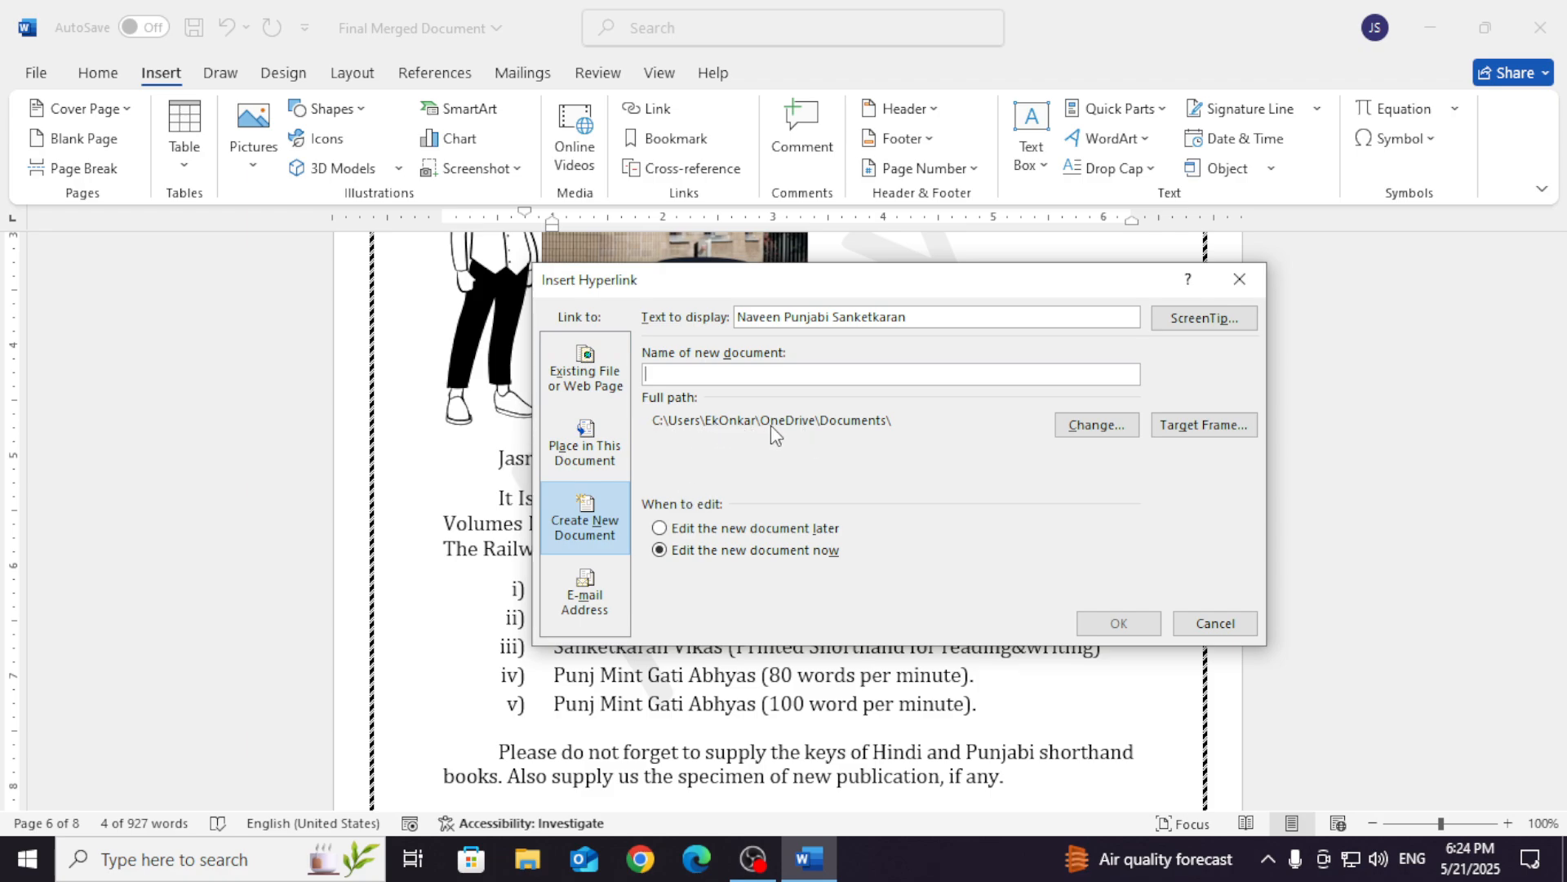
Name the new linked document w1 in the Documents folder, create the link, and close the blank document.
{"action": "left_click", "coordinate": [1110, 424]}
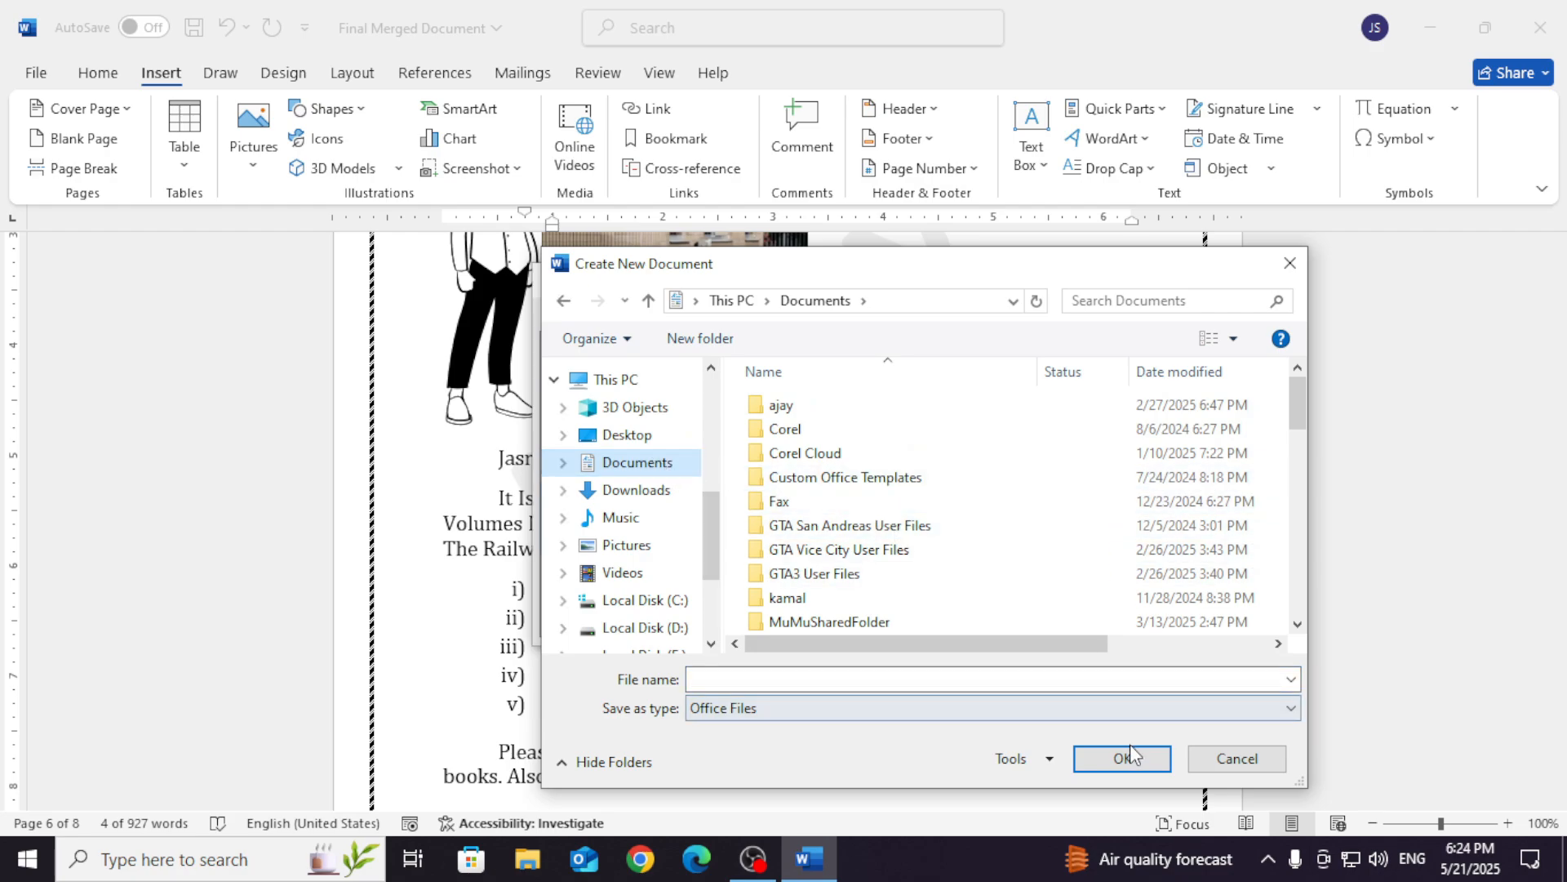
{"action": "left_click", "coordinate": [790, 674]}
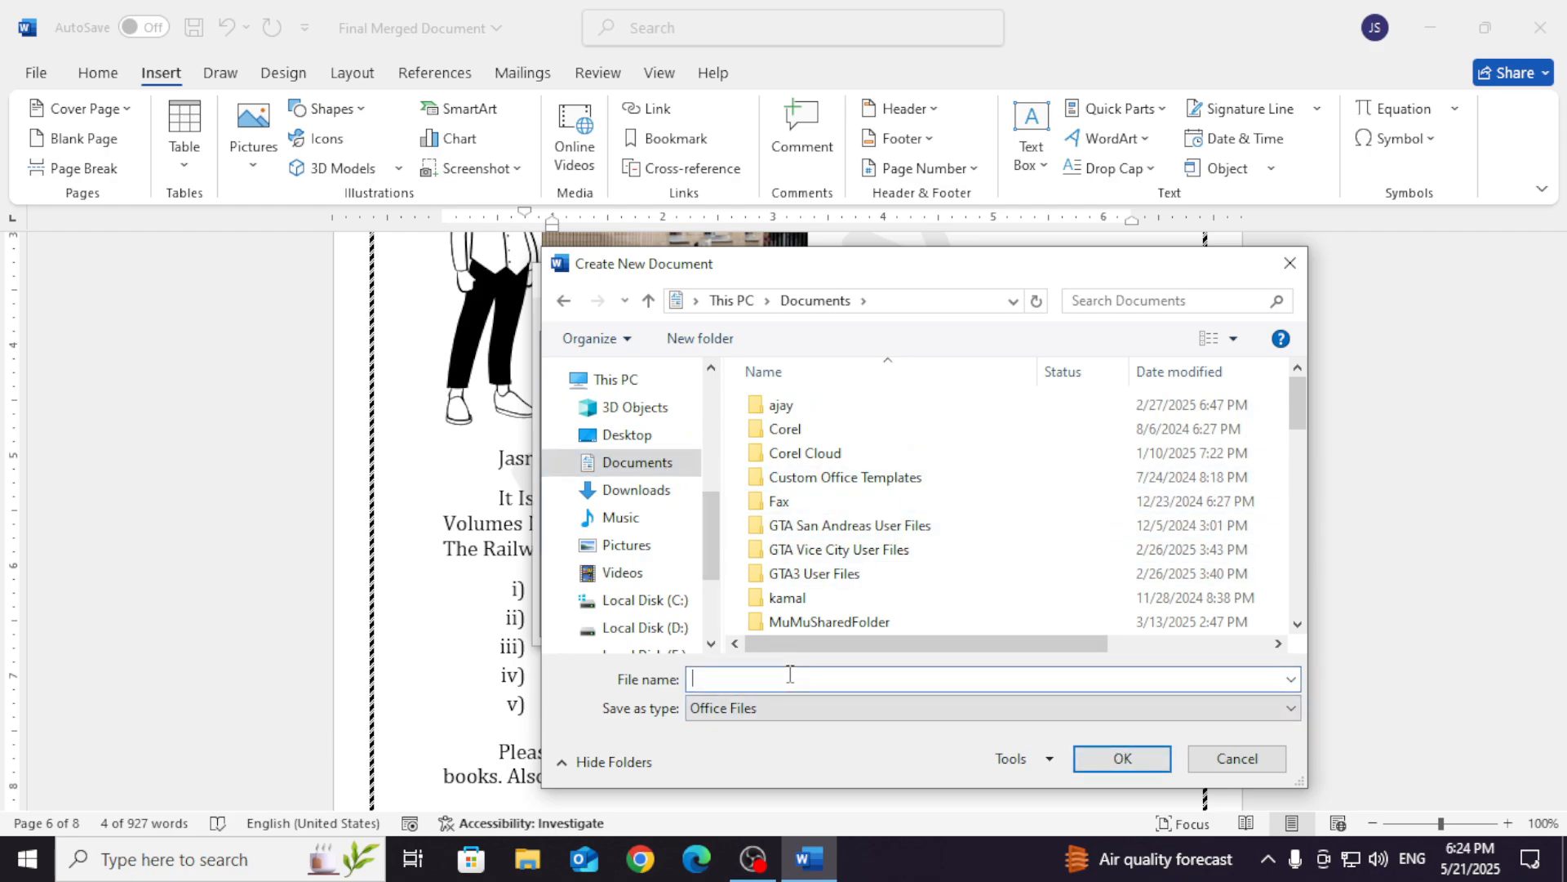
{"action": "type", "text": "a1"}
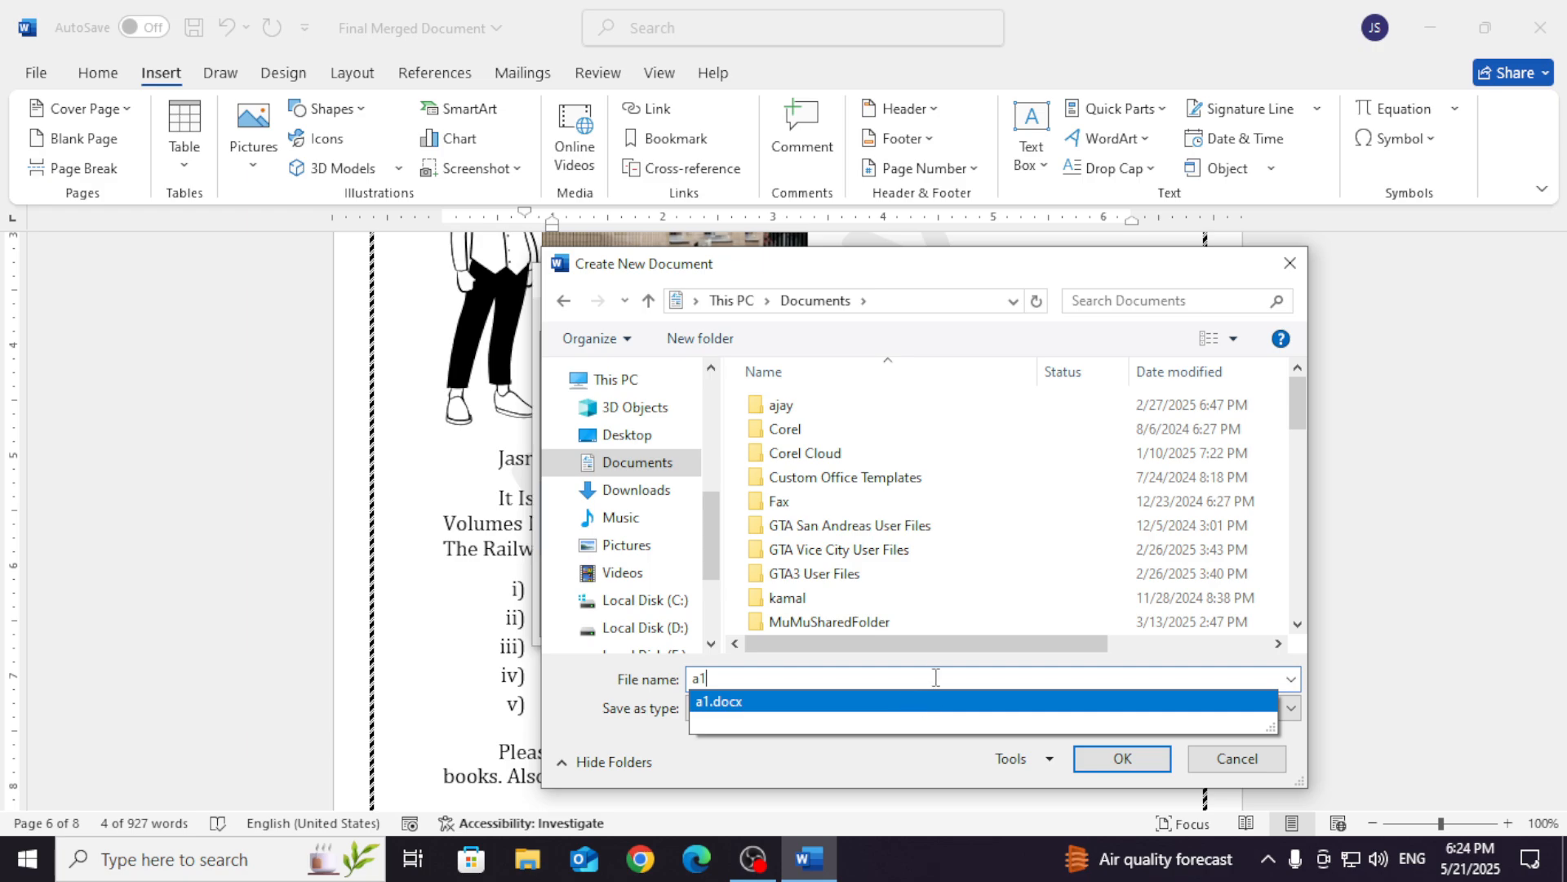
{"action": "key", "text": "BackSpace"}
{"action": "key", "text": "BackSpace"}
{"action": "type", "text": "w1"}
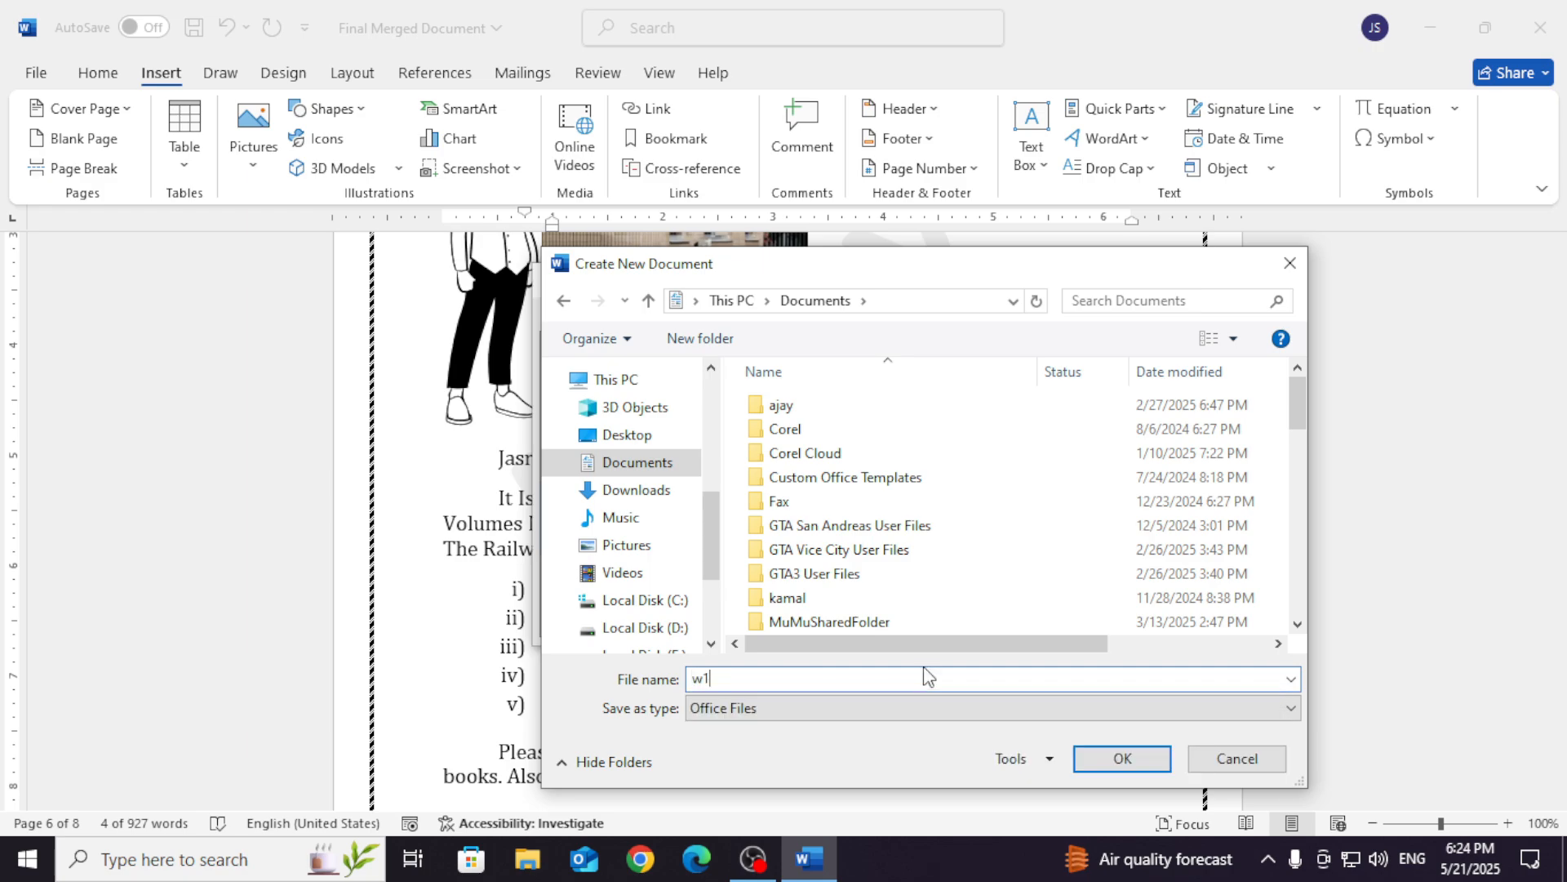
{"action": "left_click", "coordinate": [1097, 763]}
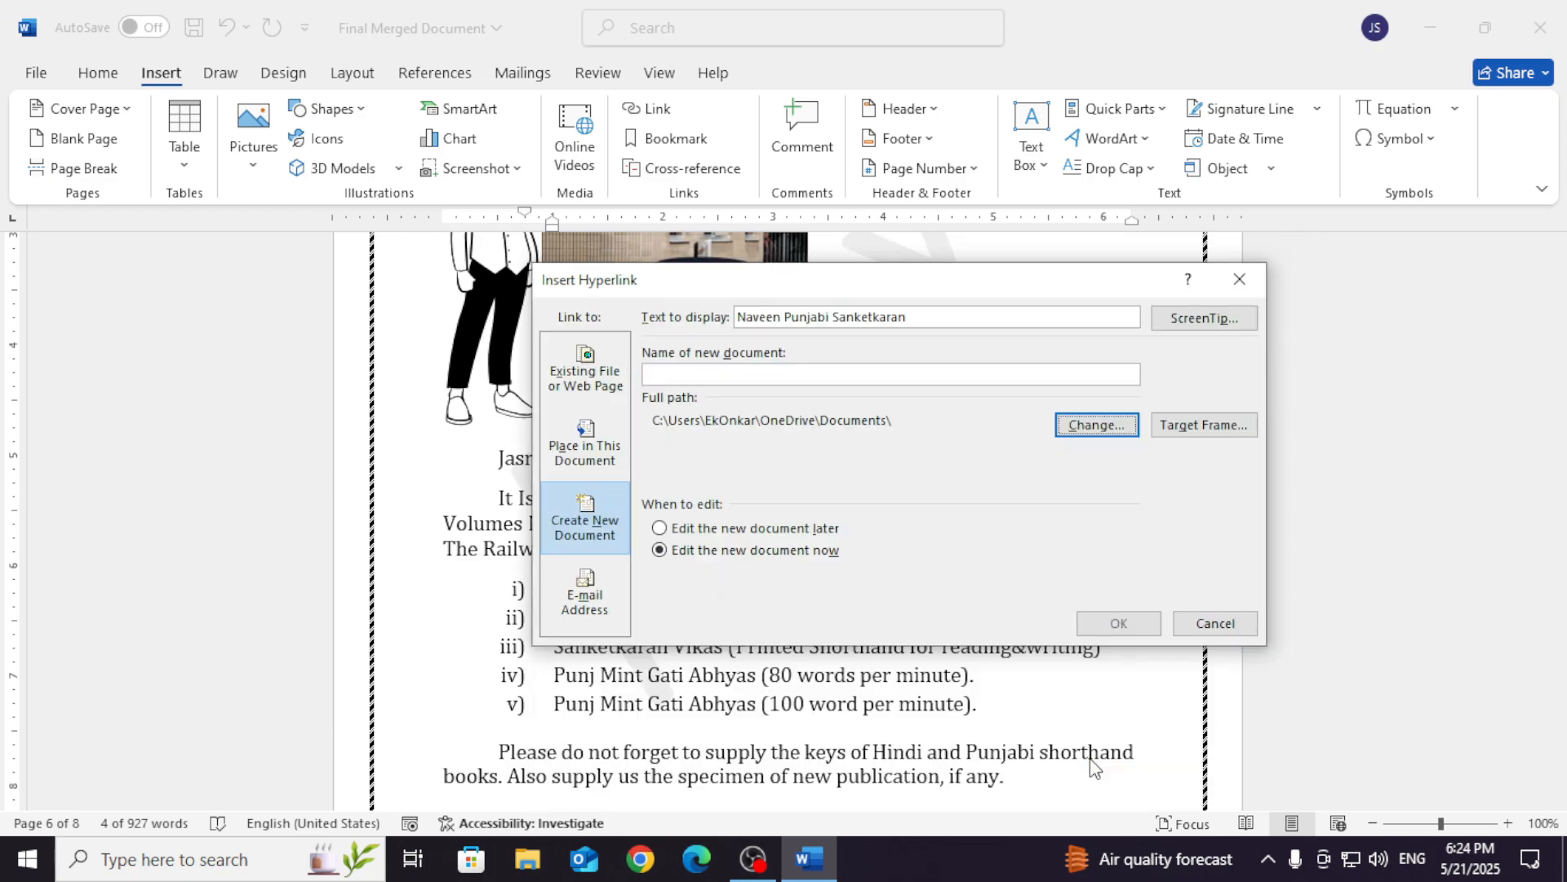
{"action": "key", "text": "Return"}
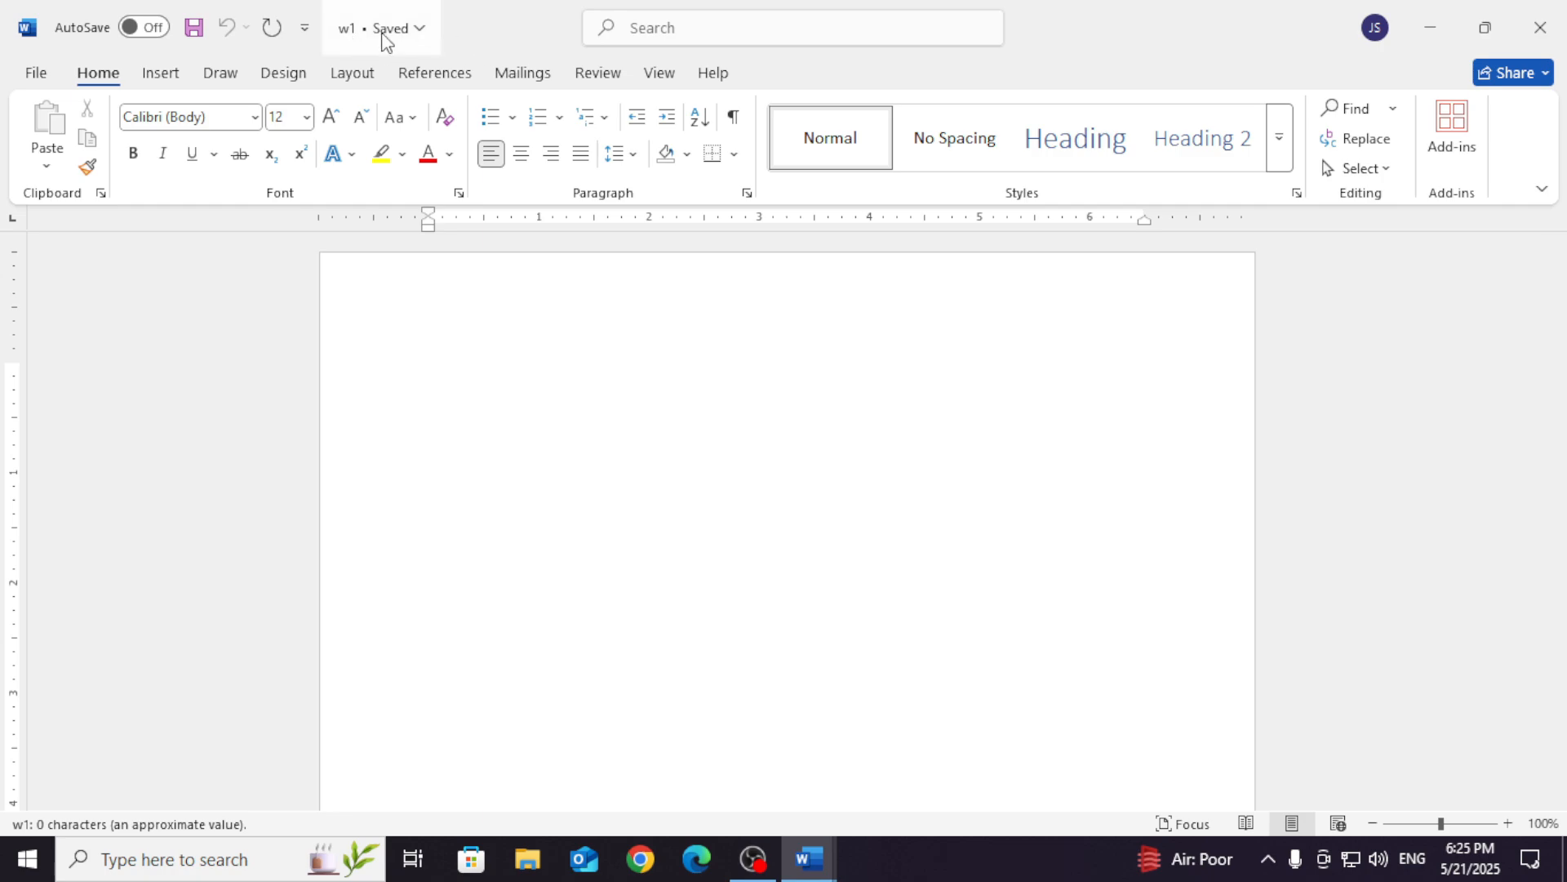
{"action": "left_click", "coordinate": [1540, 27]}
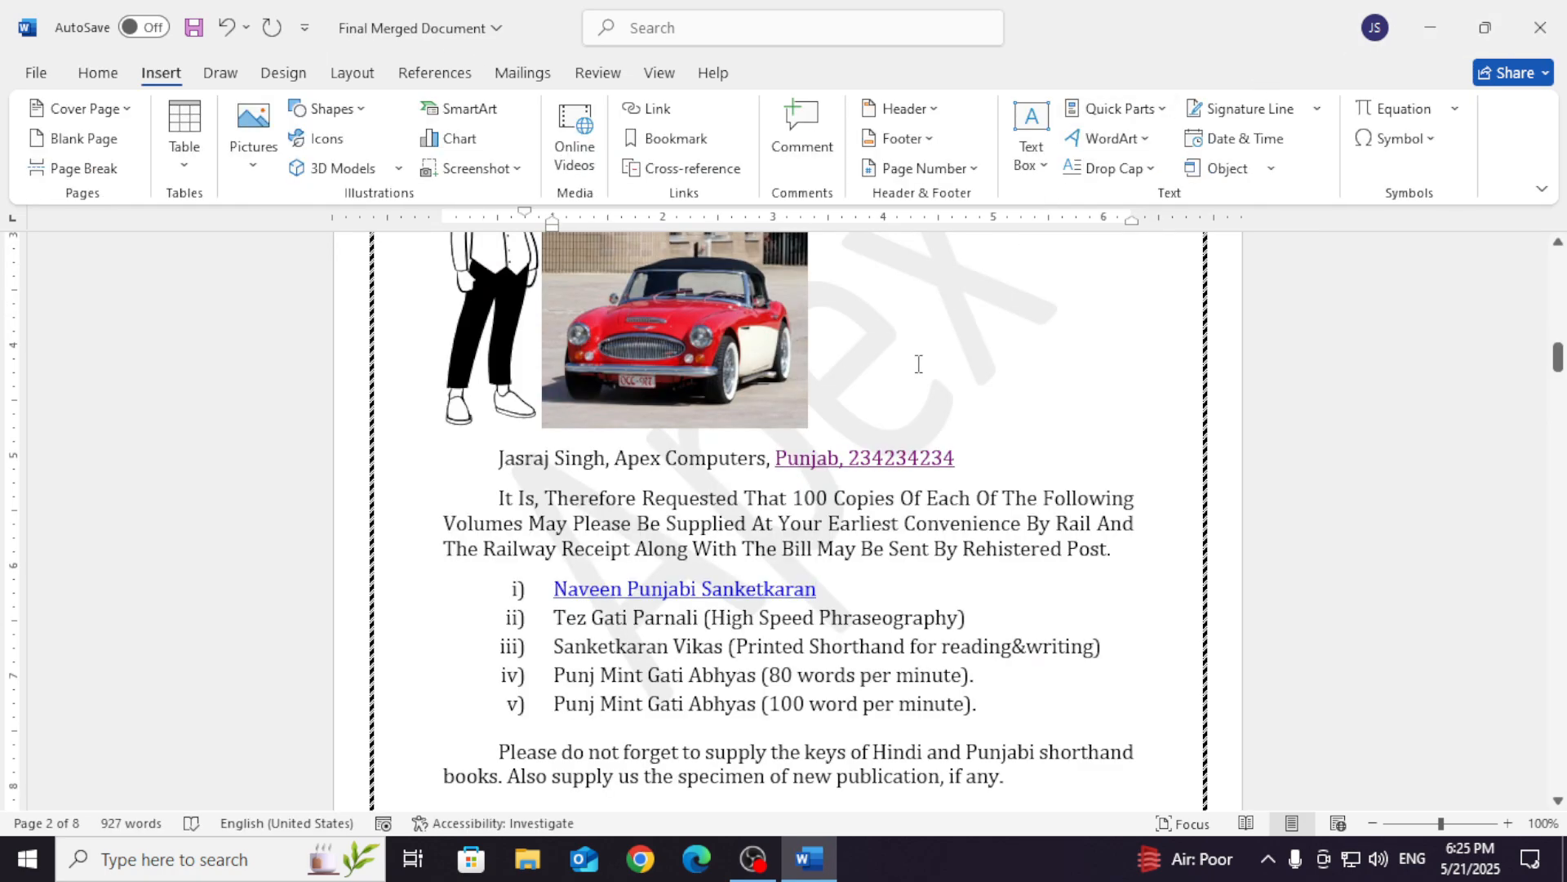
Follow the first list item's link to the w1 file in Google Chrome, and close the browser.
{"action": "mouse_move", "coordinate": [757, 601]}
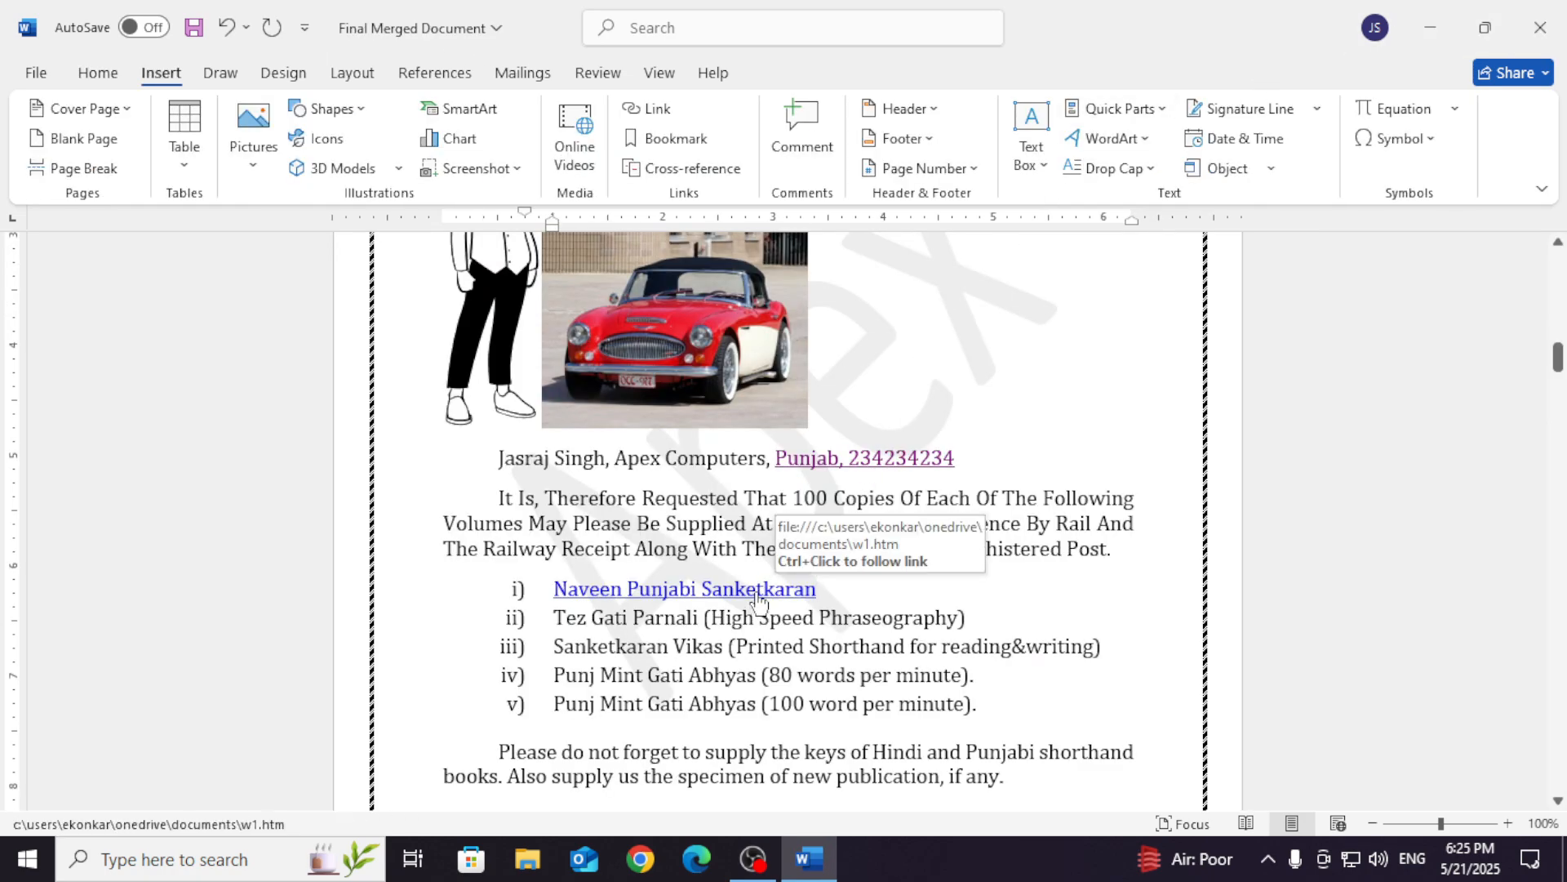
{"action": "left_click", "coordinate": [757, 602], "text": "ctrl"}
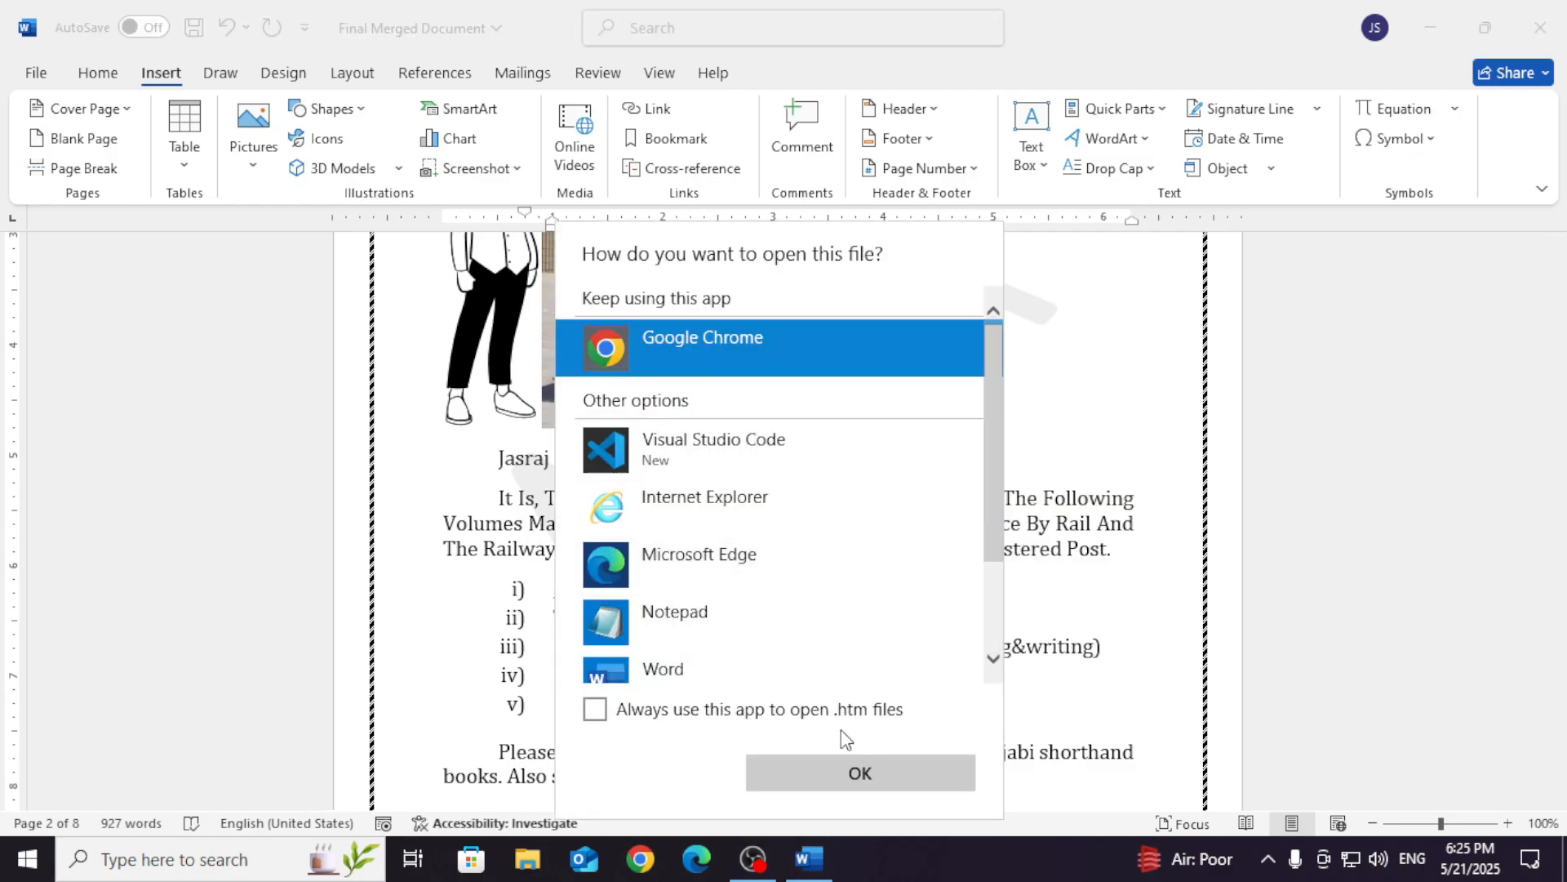
{"action": "left_click", "coordinate": [860, 774]}
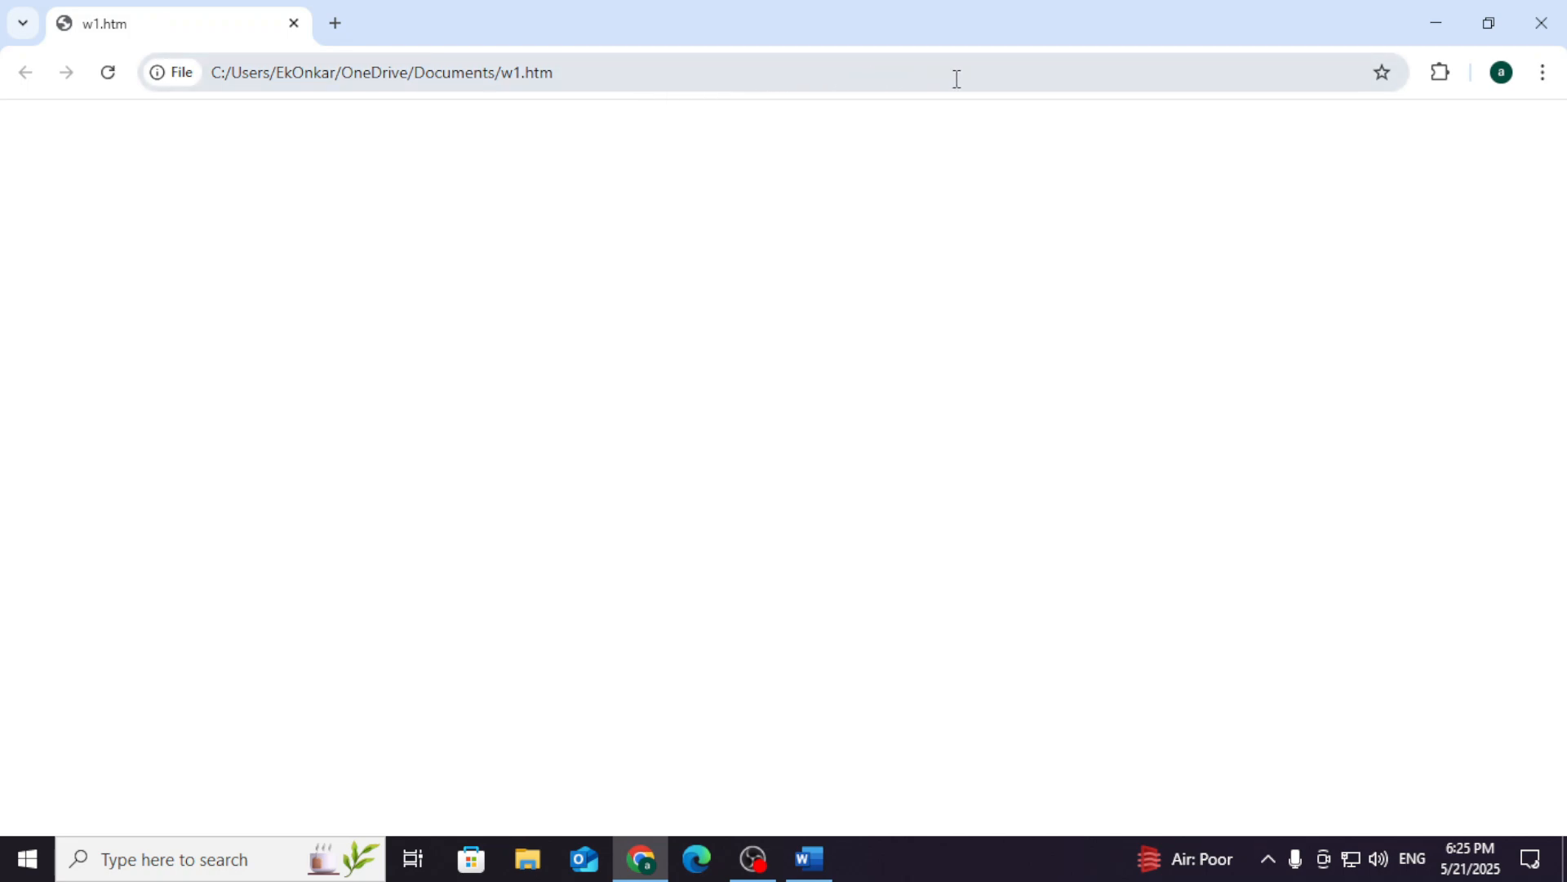
{"action": "left_click", "coordinate": [1553, 18]}
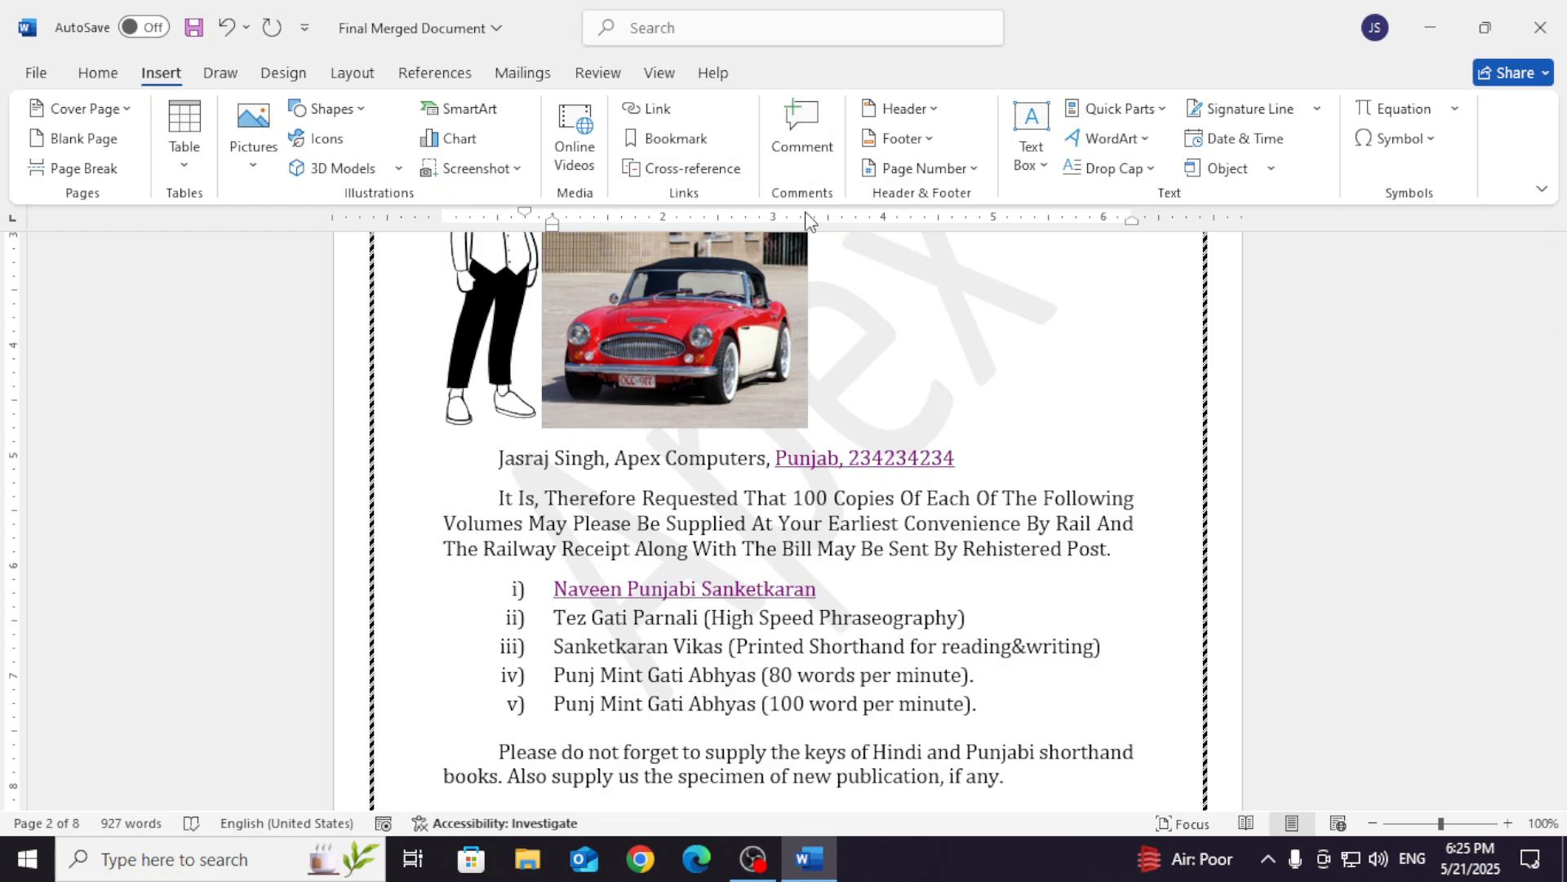
Relink the first list item to a new document named q1, test the link, and return to the letter.
{"action": "left_click", "coordinate": [657, 111]}
{"action": "left_click", "coordinate": [601, 523]}
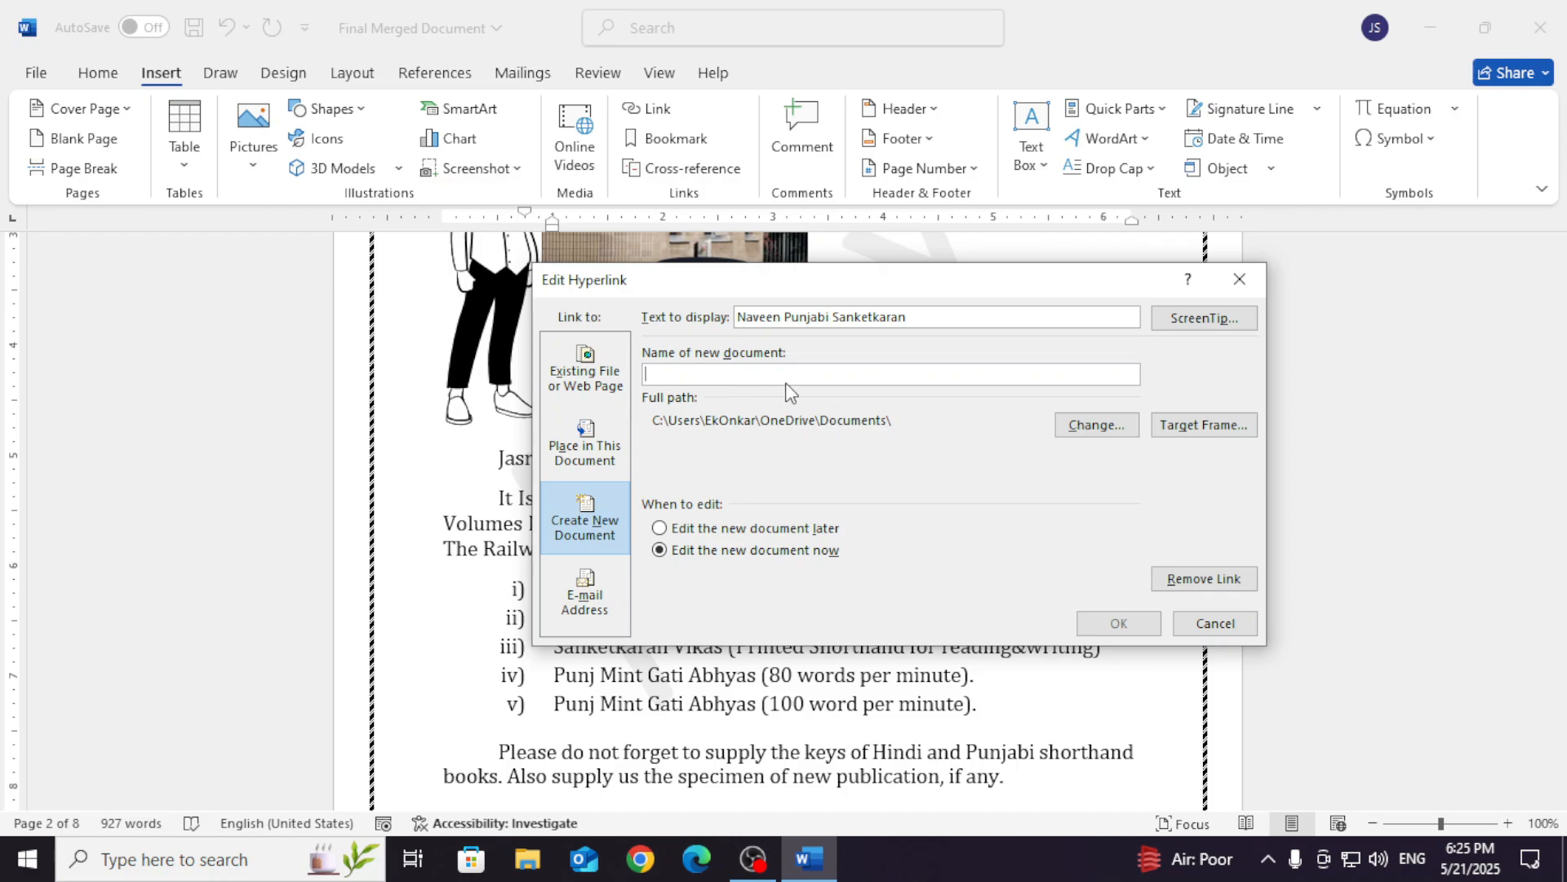
{"action": "type", "text": "q1"}
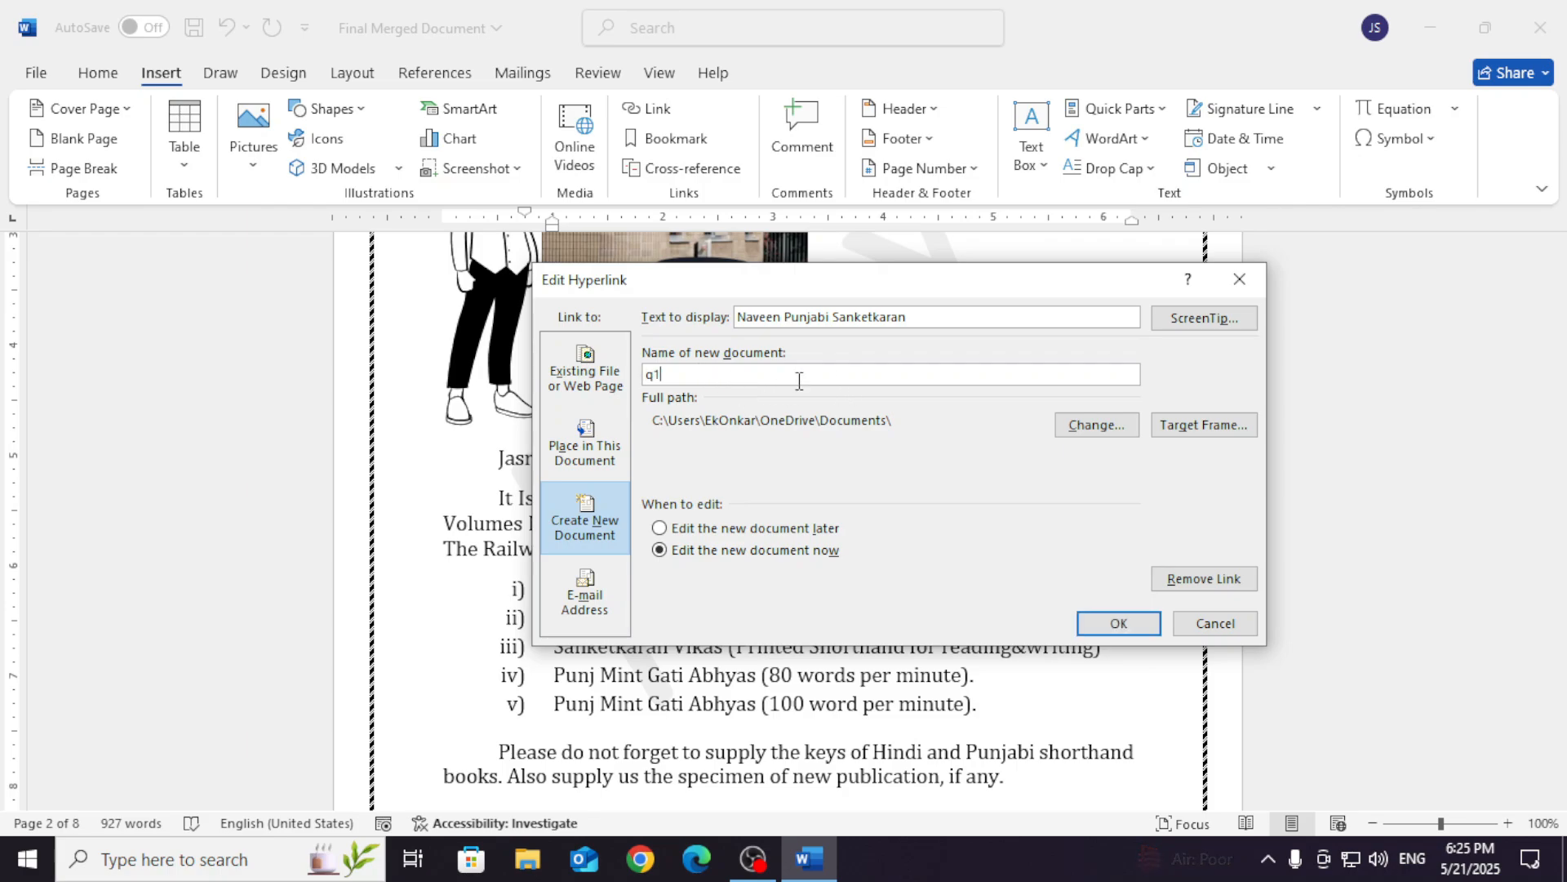
{"action": "left_click", "coordinate": [1117, 624]}
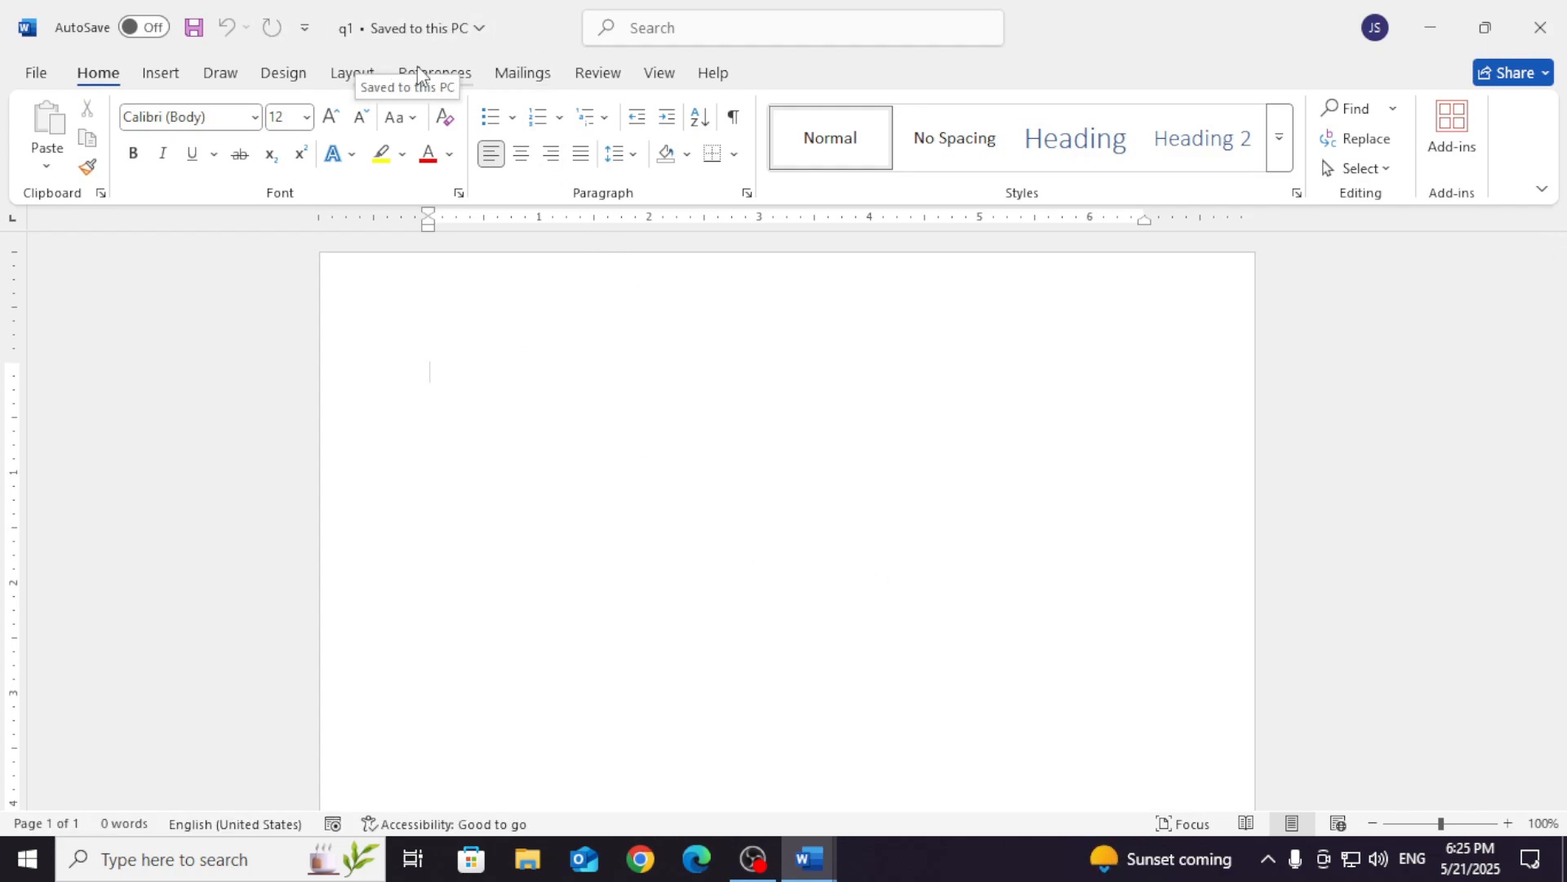
{"action": "left_click", "coordinate": [1540, 28]}
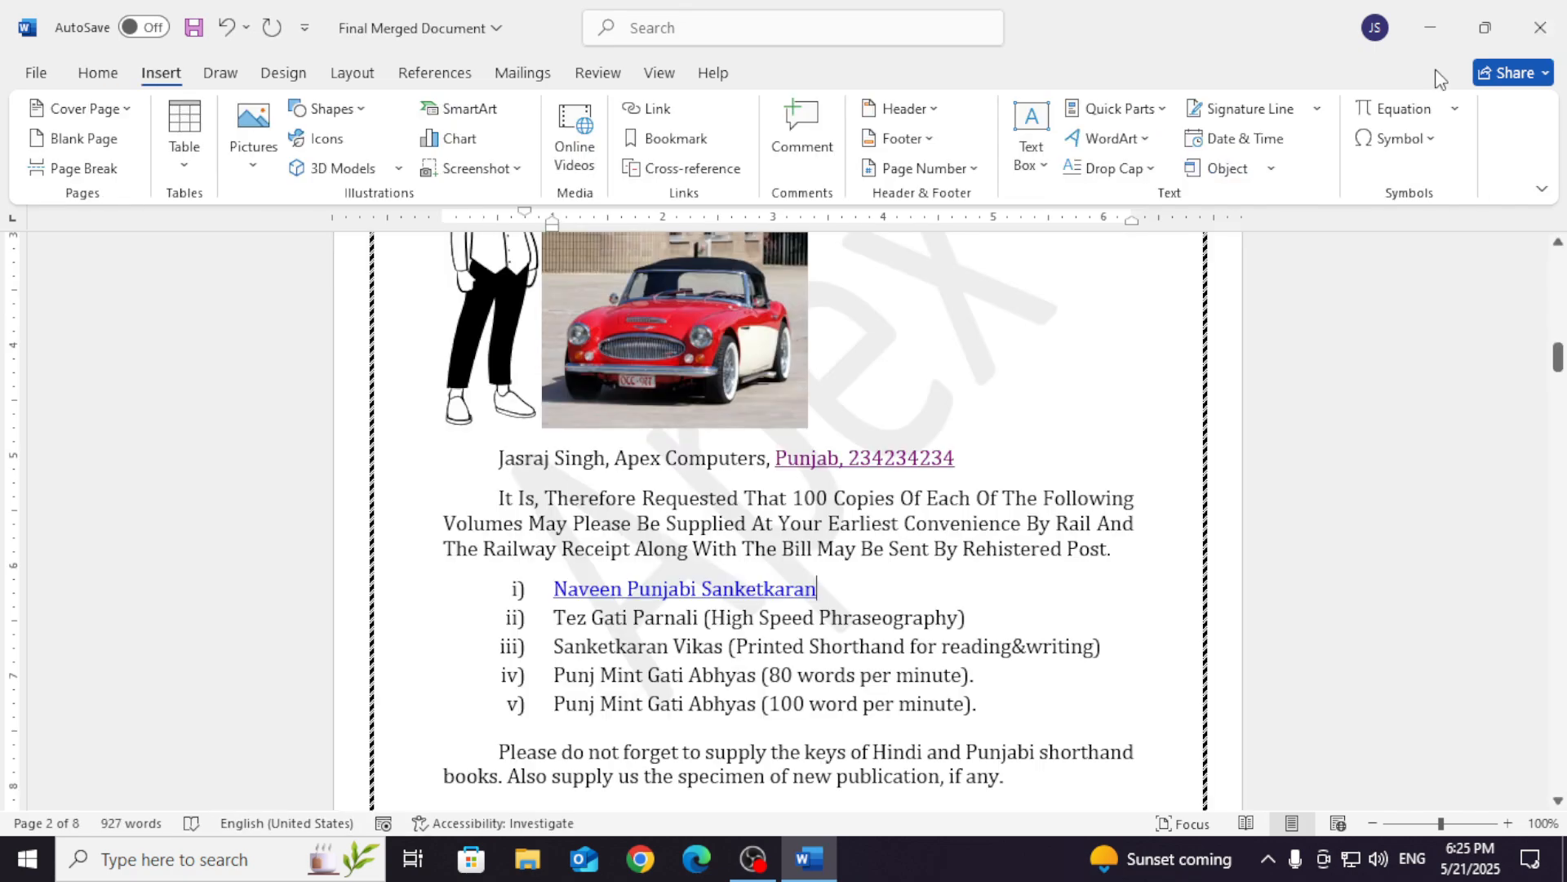
{"action": "left_click", "coordinate": [735, 596], "text": "ctrl"}
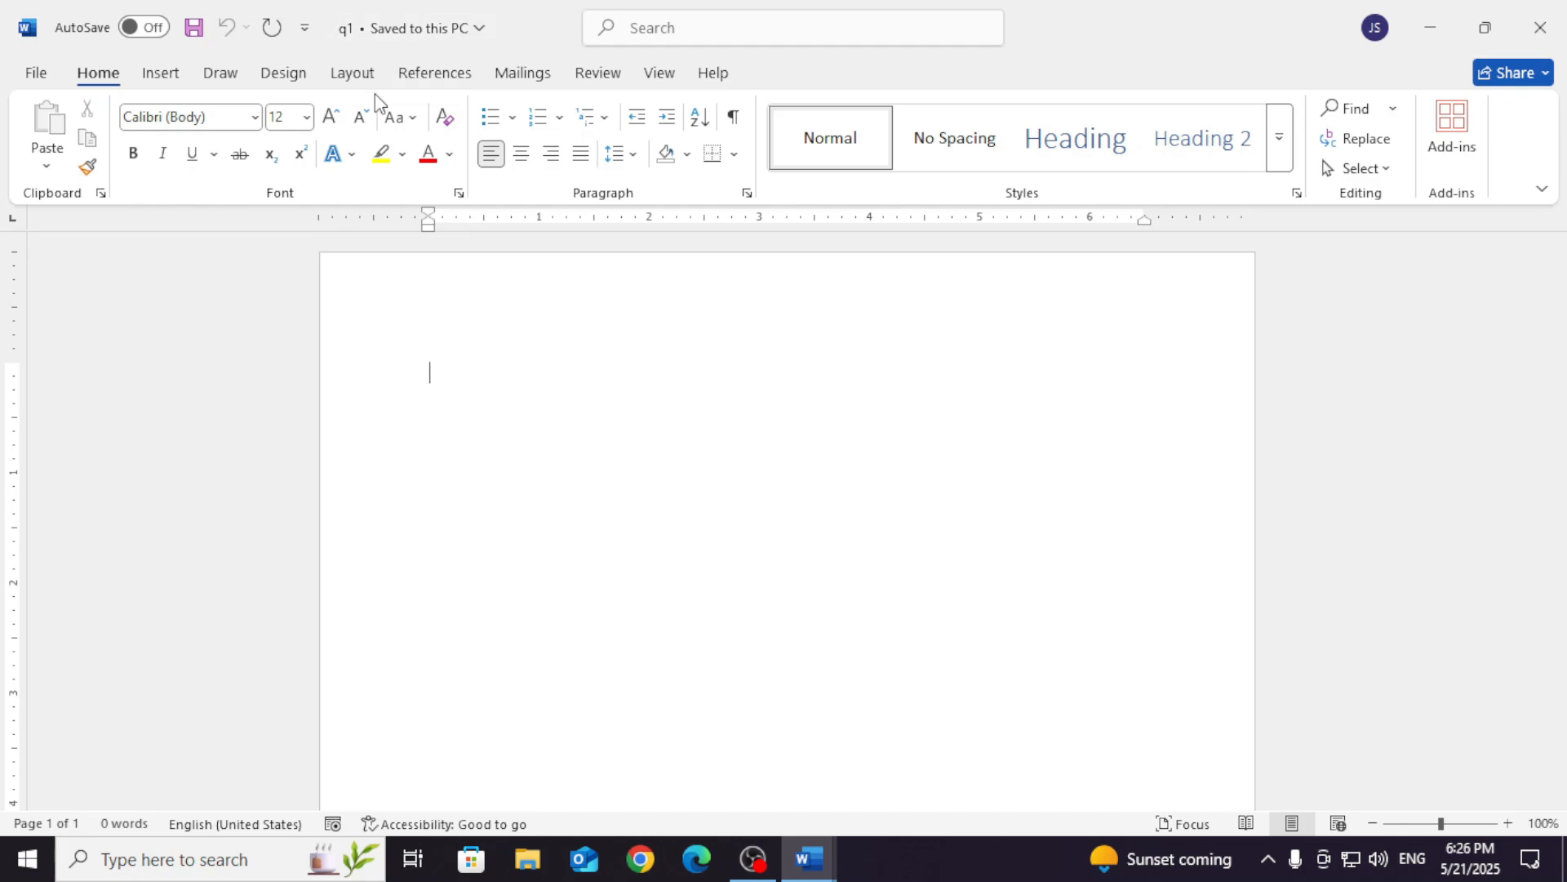
{"action": "left_click", "coordinate": [1552, 29]}
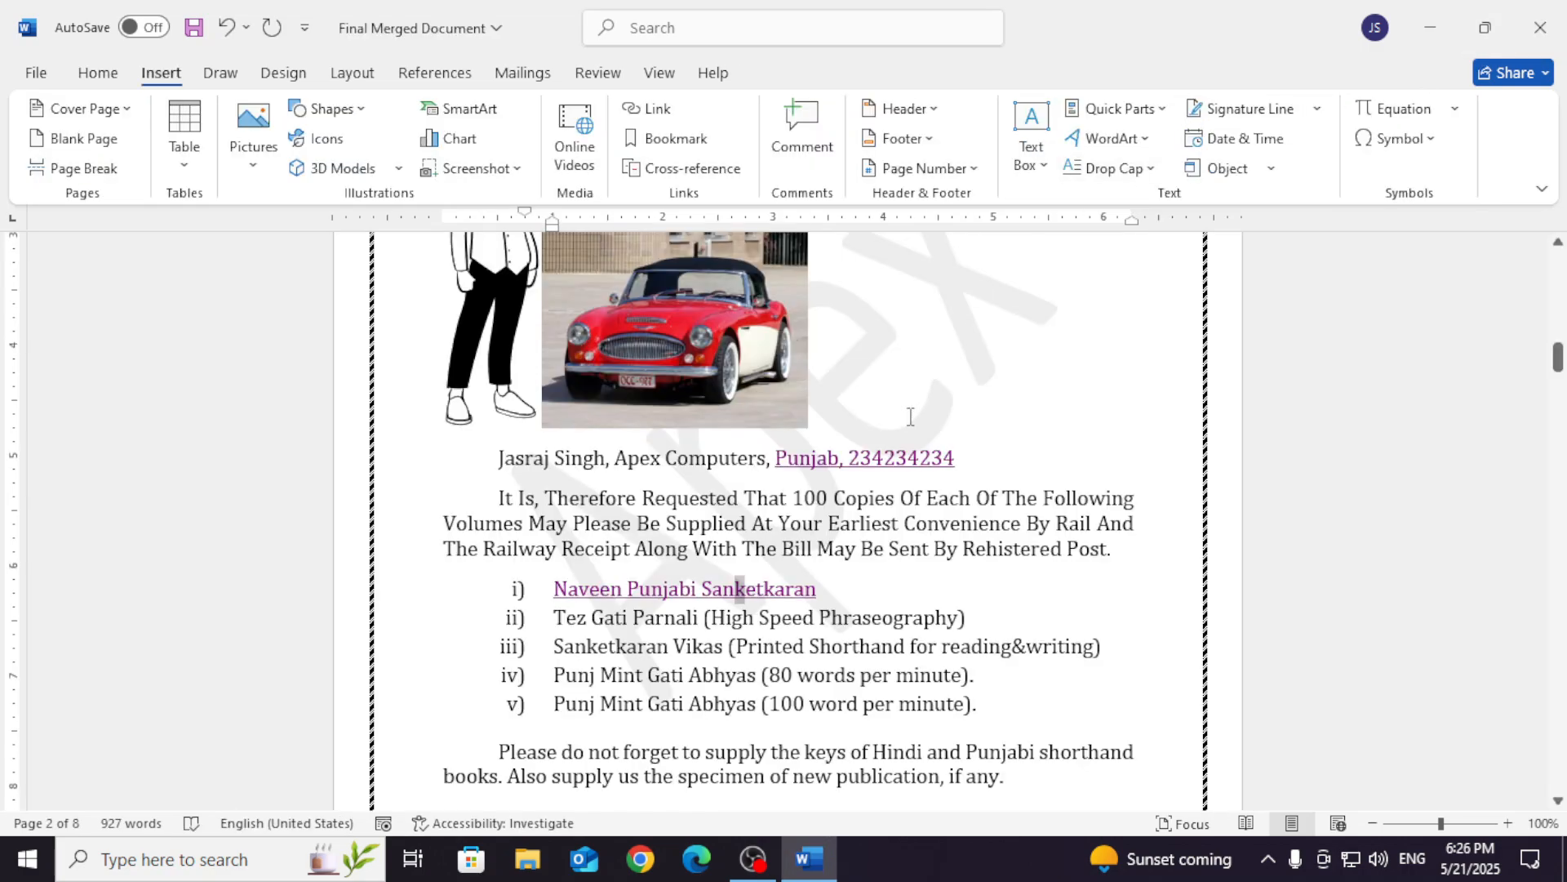
Change the first list item's link to an e-mail link, pasting the recipient's e-mail address and setting the subject to Helllo.
{"action": "left_click", "coordinate": [663, 115]}
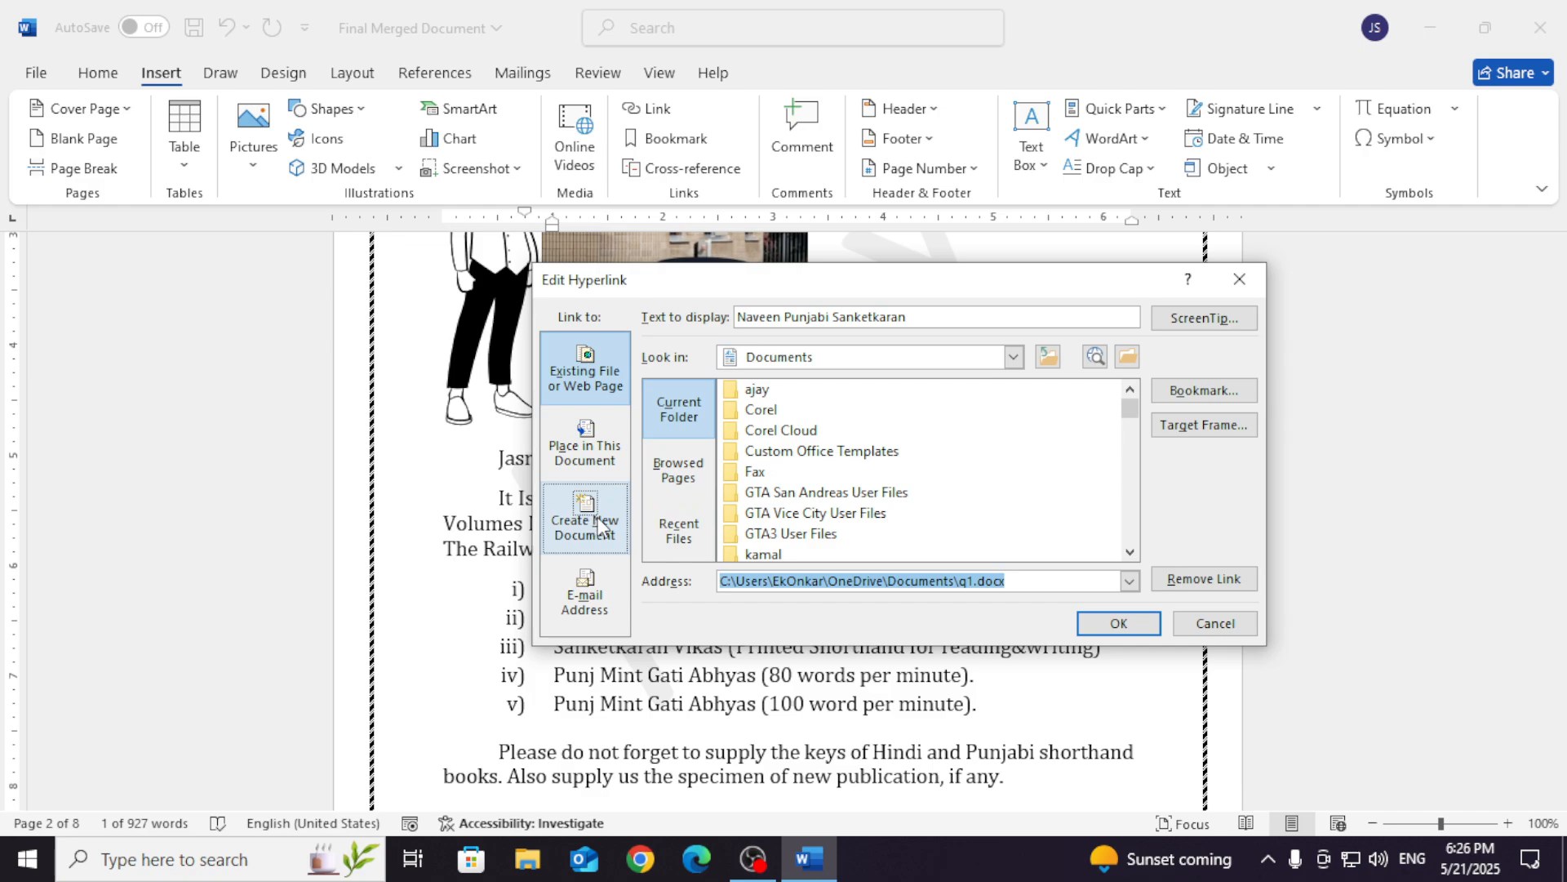
{"action": "left_click", "coordinate": [601, 599]}
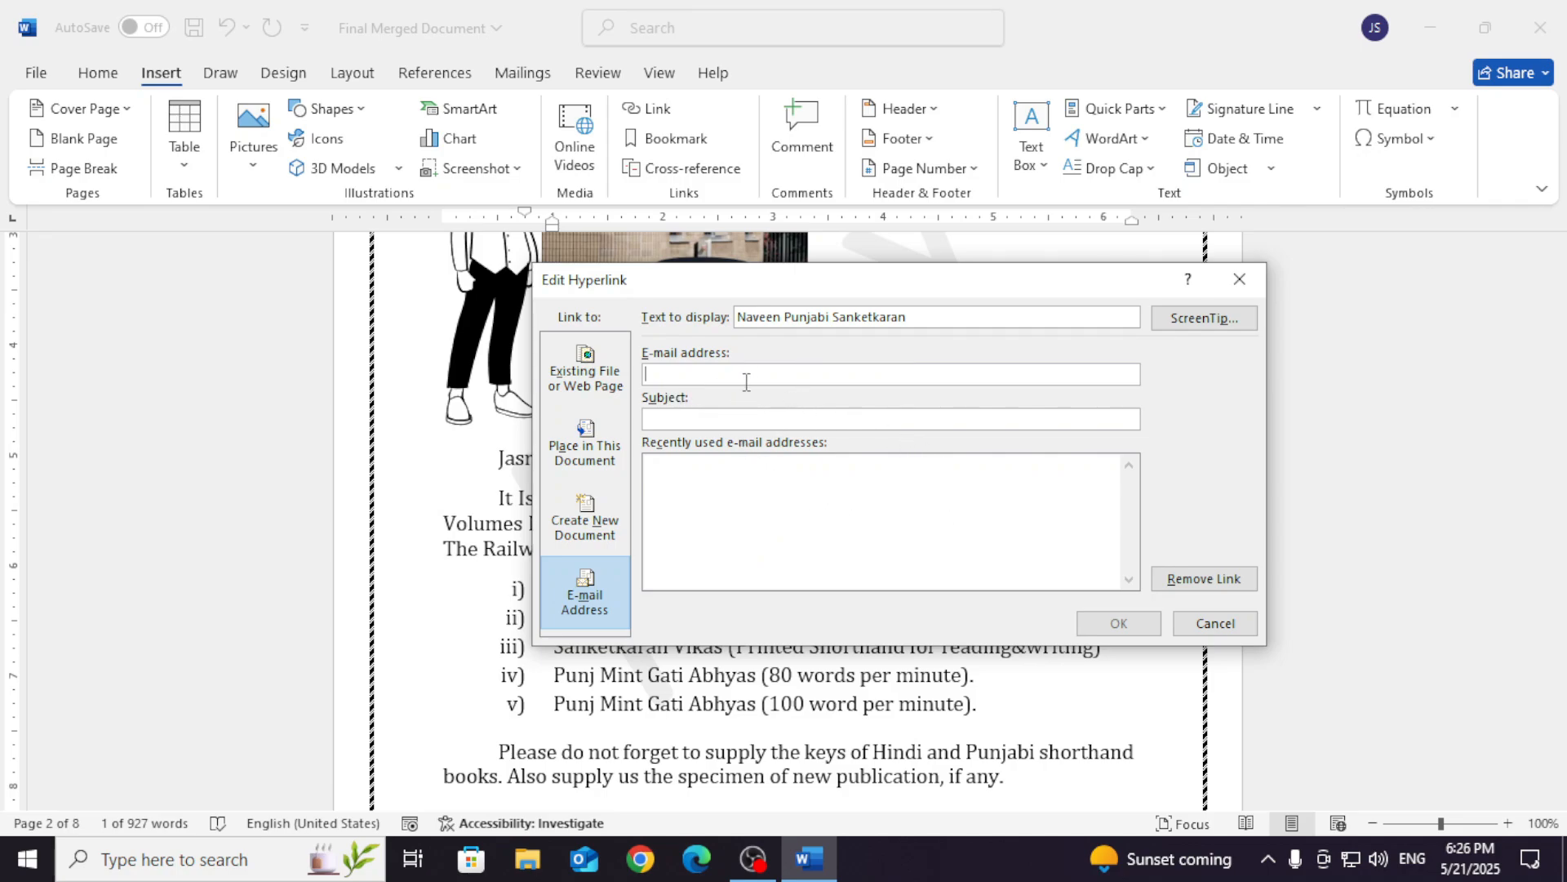
{"action": "key", "text": "ctrl+v"}
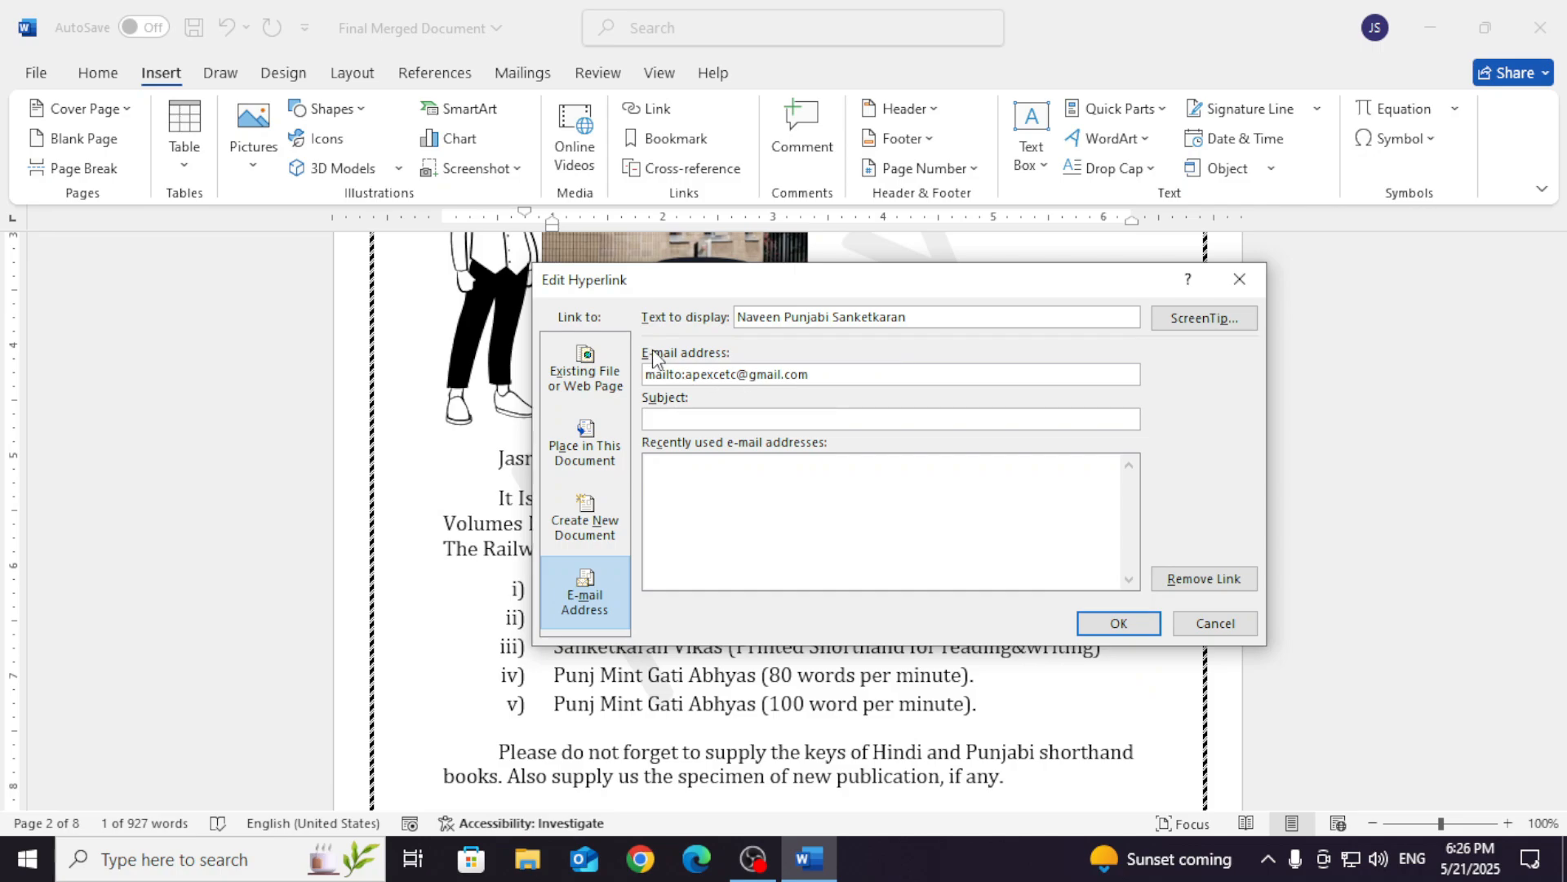
{"action": "left_click", "coordinate": [738, 419]}
{"action": "type", "text": "Helllo"}
{"action": "key", "text": "Tab"}
{"action": "left_click", "coordinate": [1116, 625]}
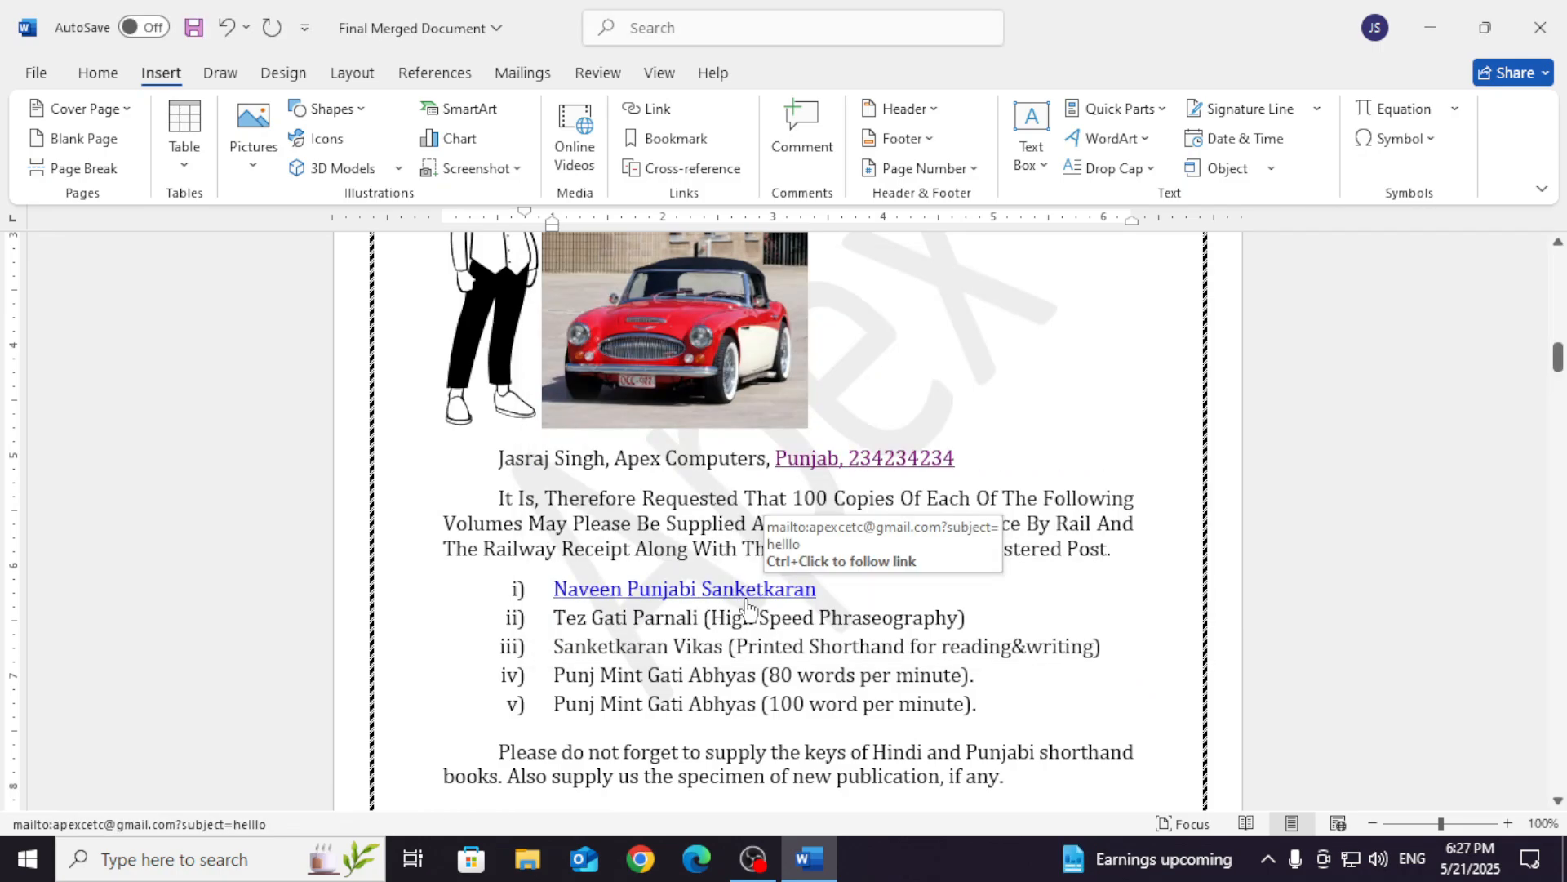
Follow the e-mail link on the first list item using Google Chrome, and close the browser window.
{"action": "left_click", "coordinate": [747, 592], "text": "ctrl"}
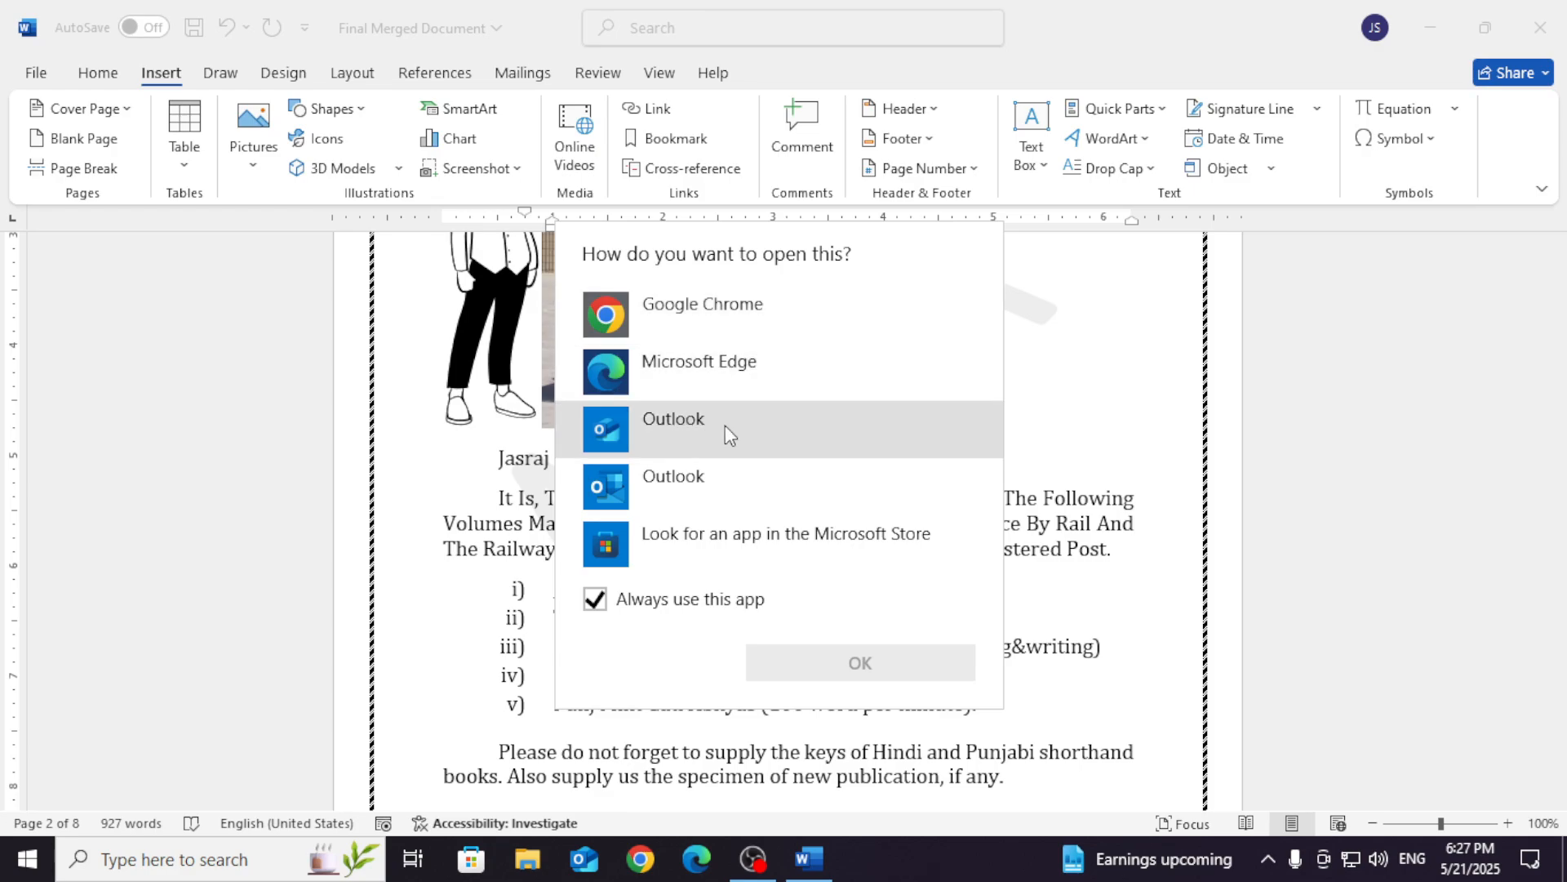
{"action": "left_click", "coordinate": [731, 319]}
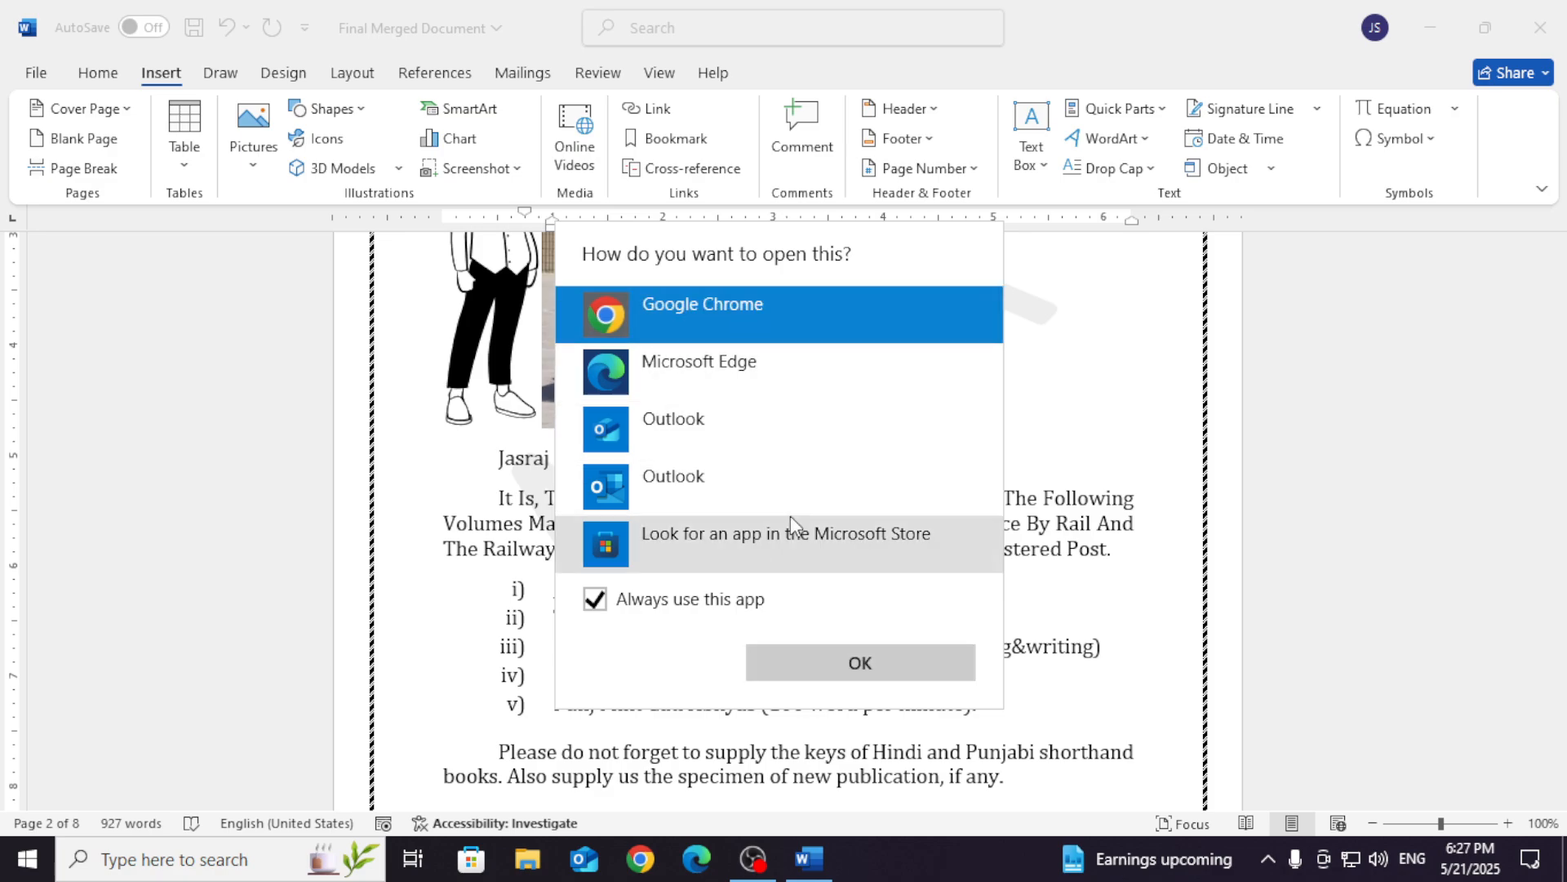
{"action": "left_click", "coordinate": [815, 647]}
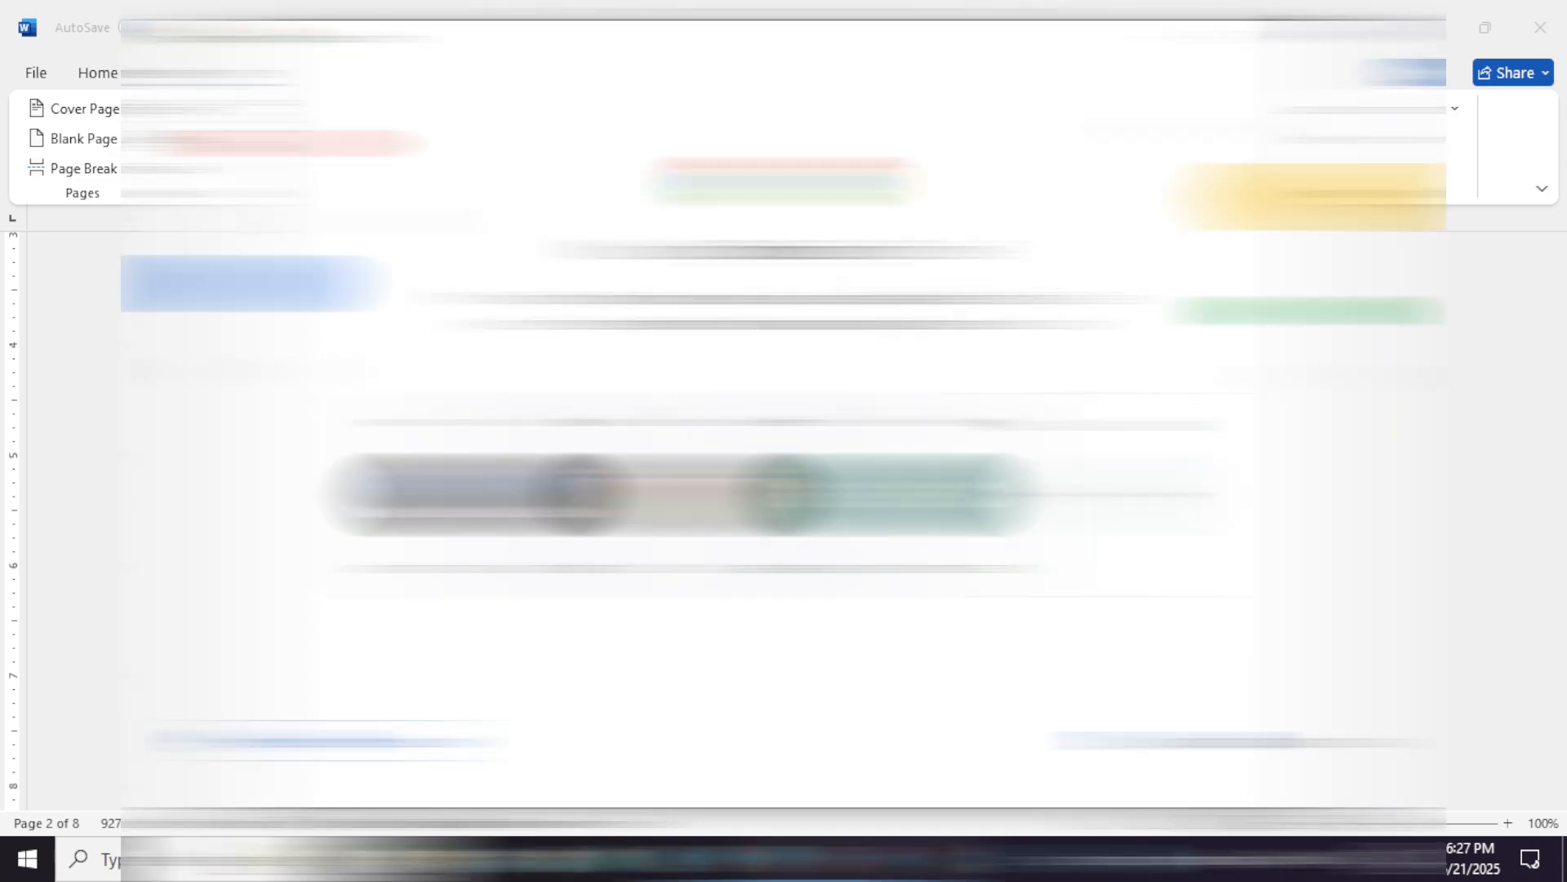
{"action": "left_click", "coordinate": [1346, 36]}
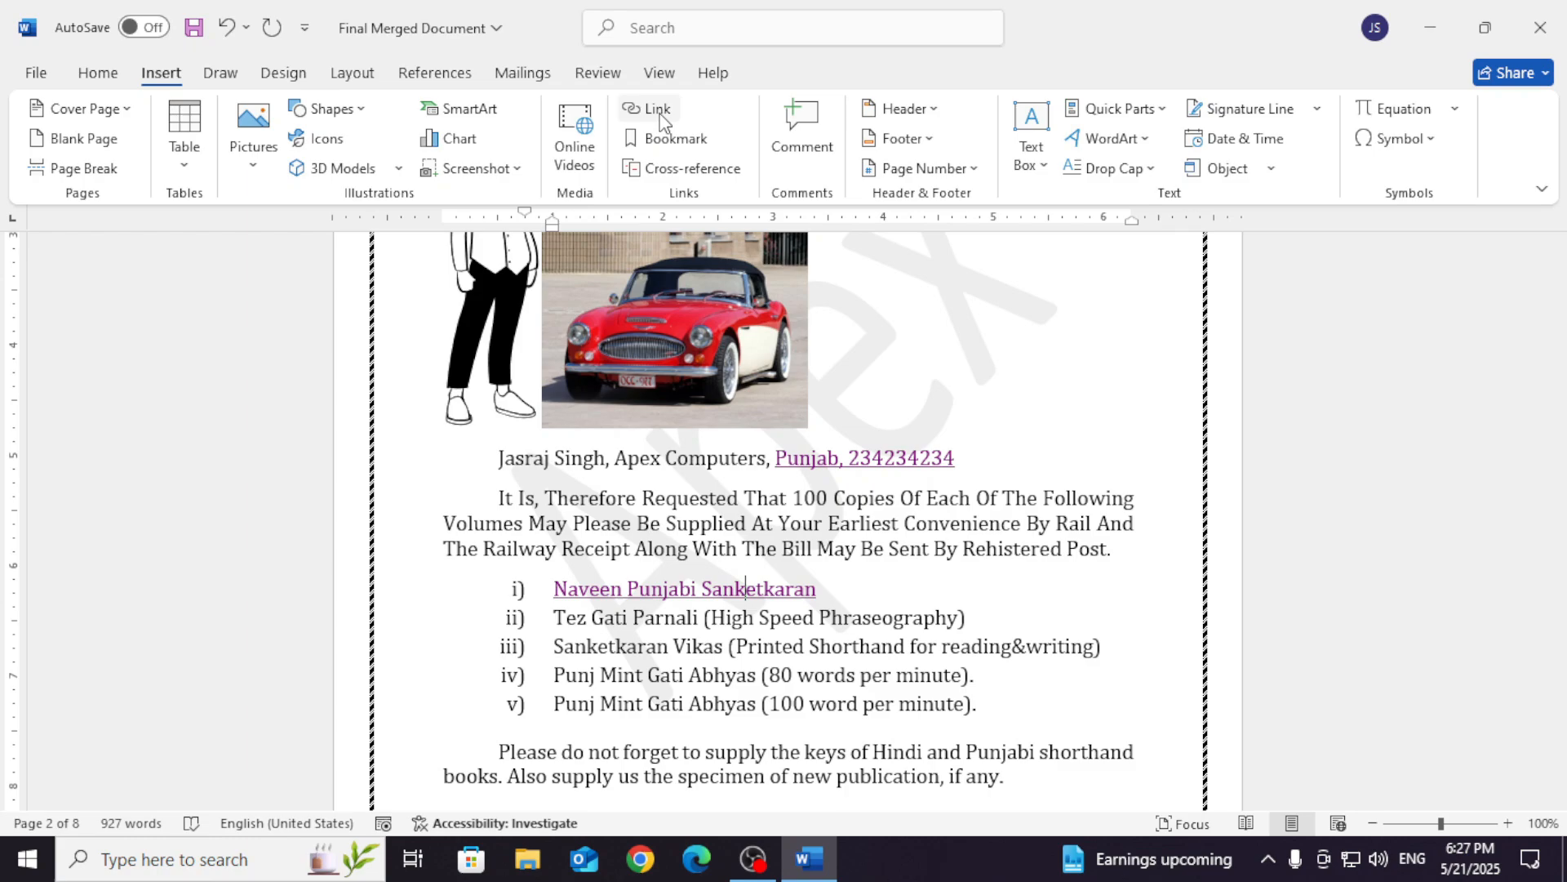
Review the existing-file, place-in-document and new-document link options for the first list item, and leave its link unedited.
{"action": "left_click", "coordinate": [662, 118]}
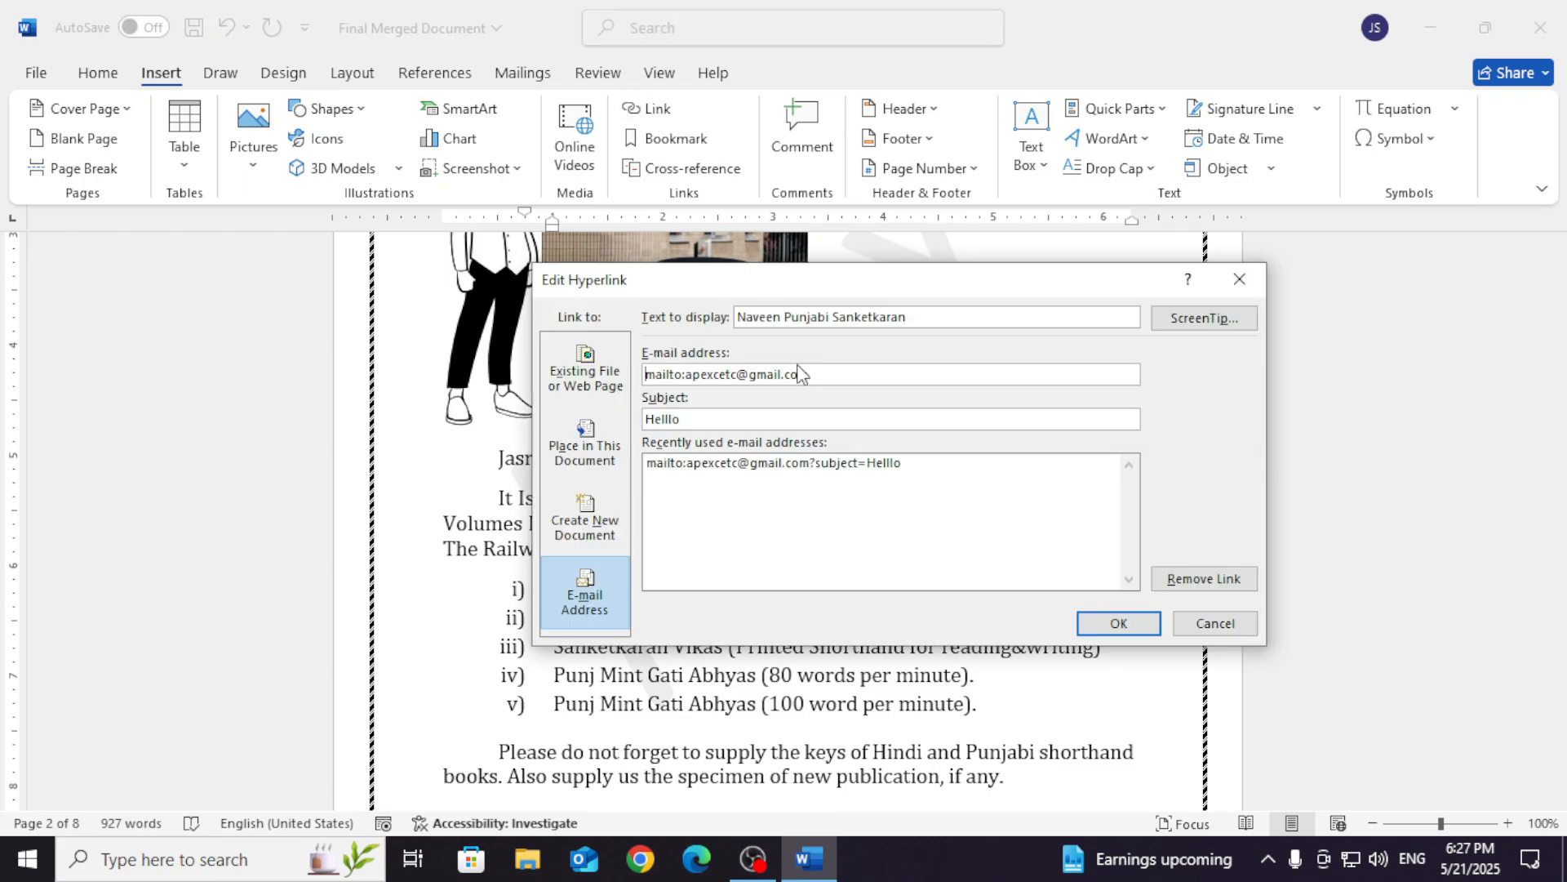
{"action": "left_click", "coordinate": [603, 365]}
{"action": "left_click", "coordinate": [596, 456]}
{"action": "left_click", "coordinate": [600, 513]}
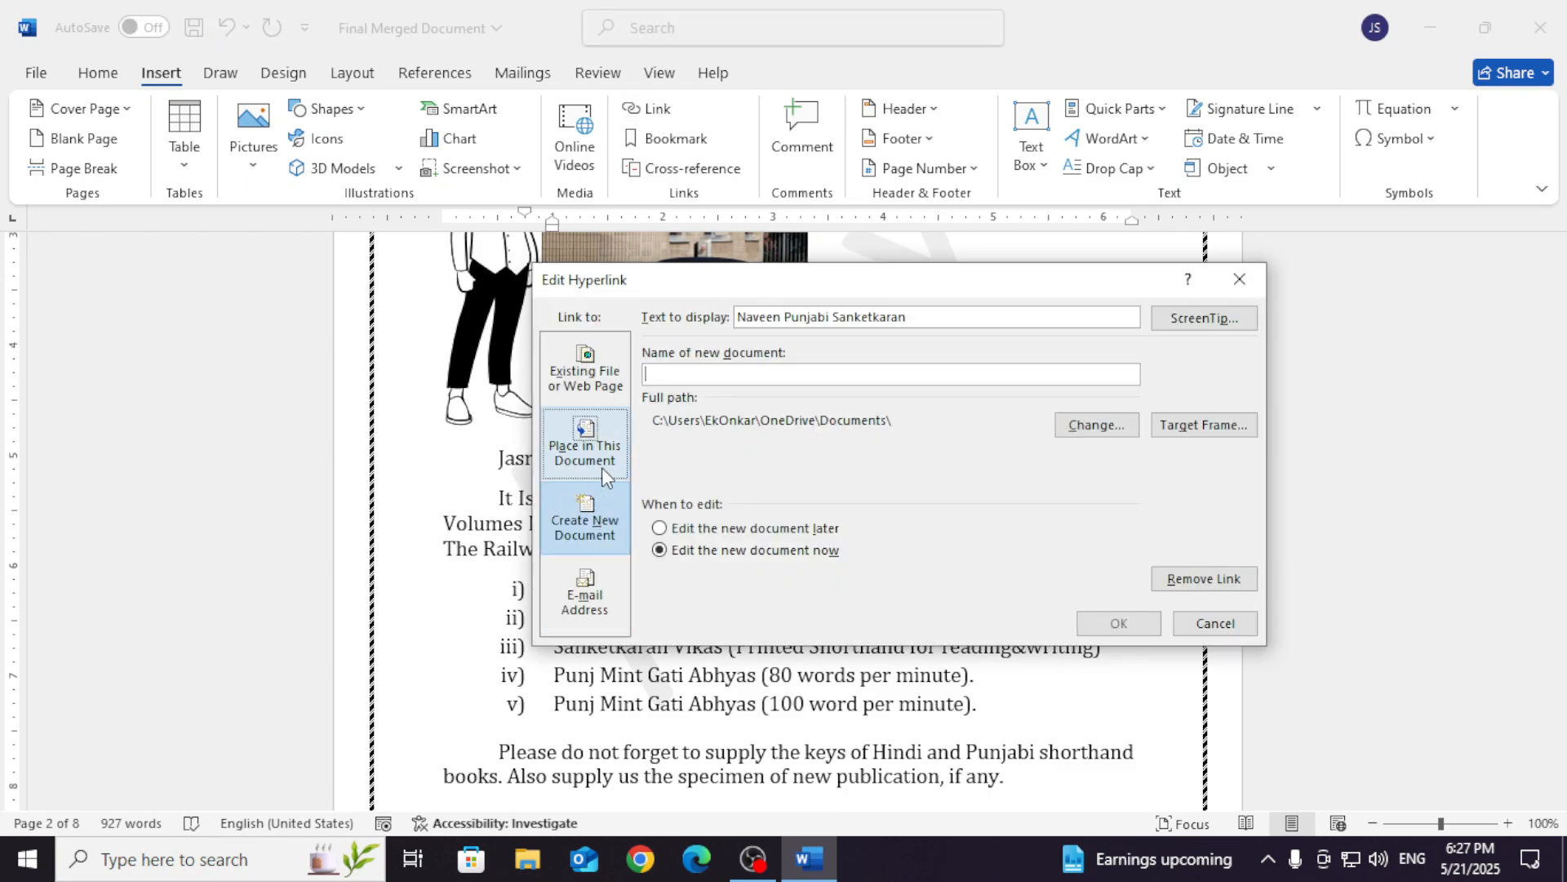
{"action": "left_click", "coordinate": [1214, 623]}
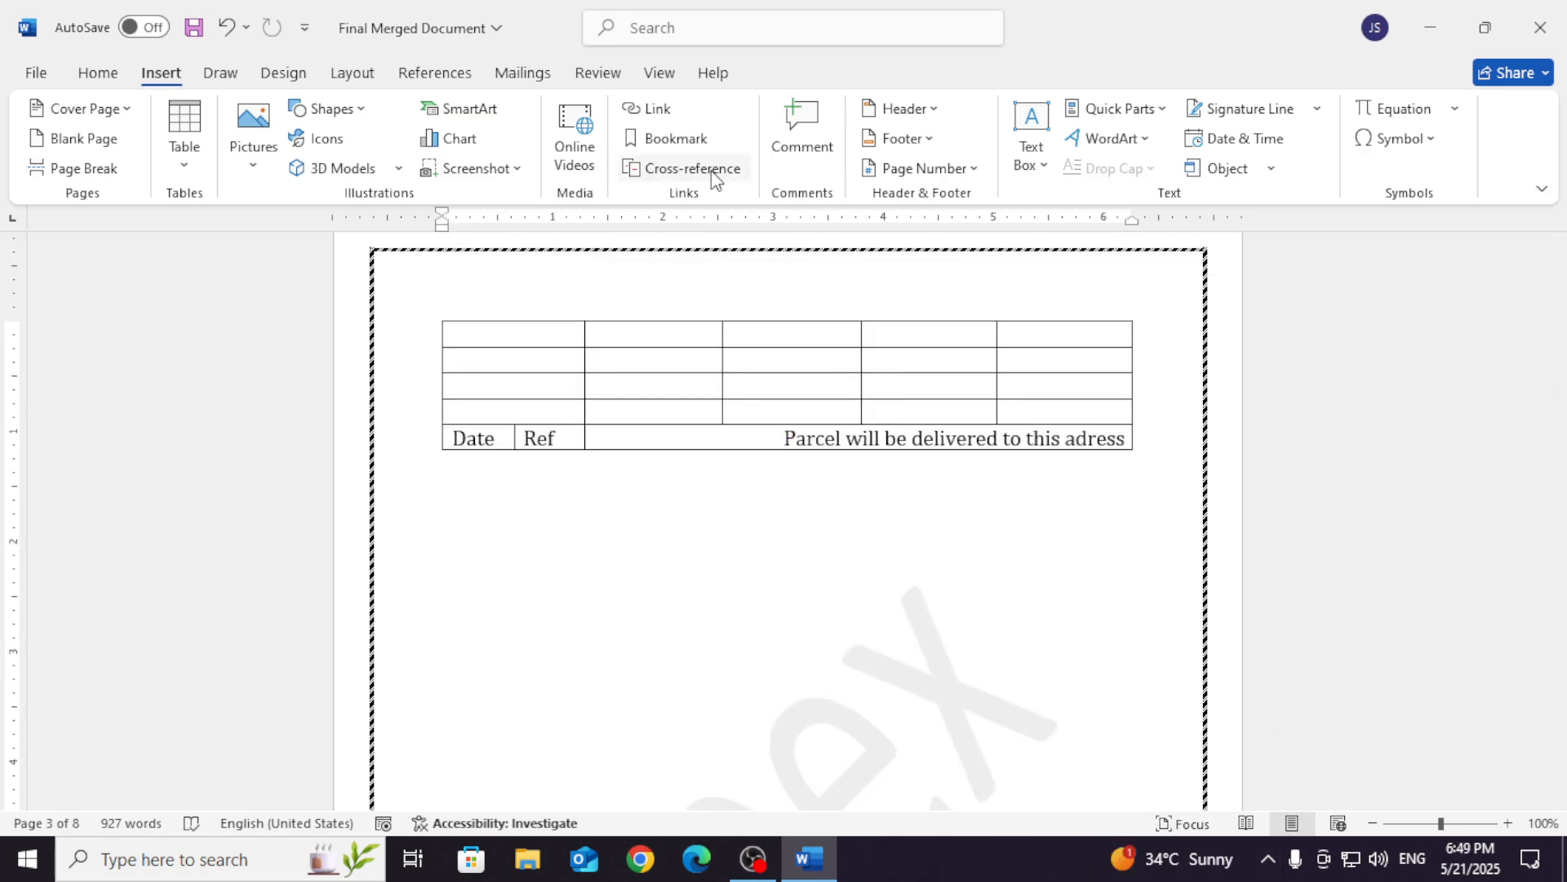
Insert a hyperlinked page-number cross-reference to numbered item iv, Punj Mint Gati Abhyas (80 words per minute), below the table on page 3.
{"action": "left_click", "coordinate": [692, 168]}
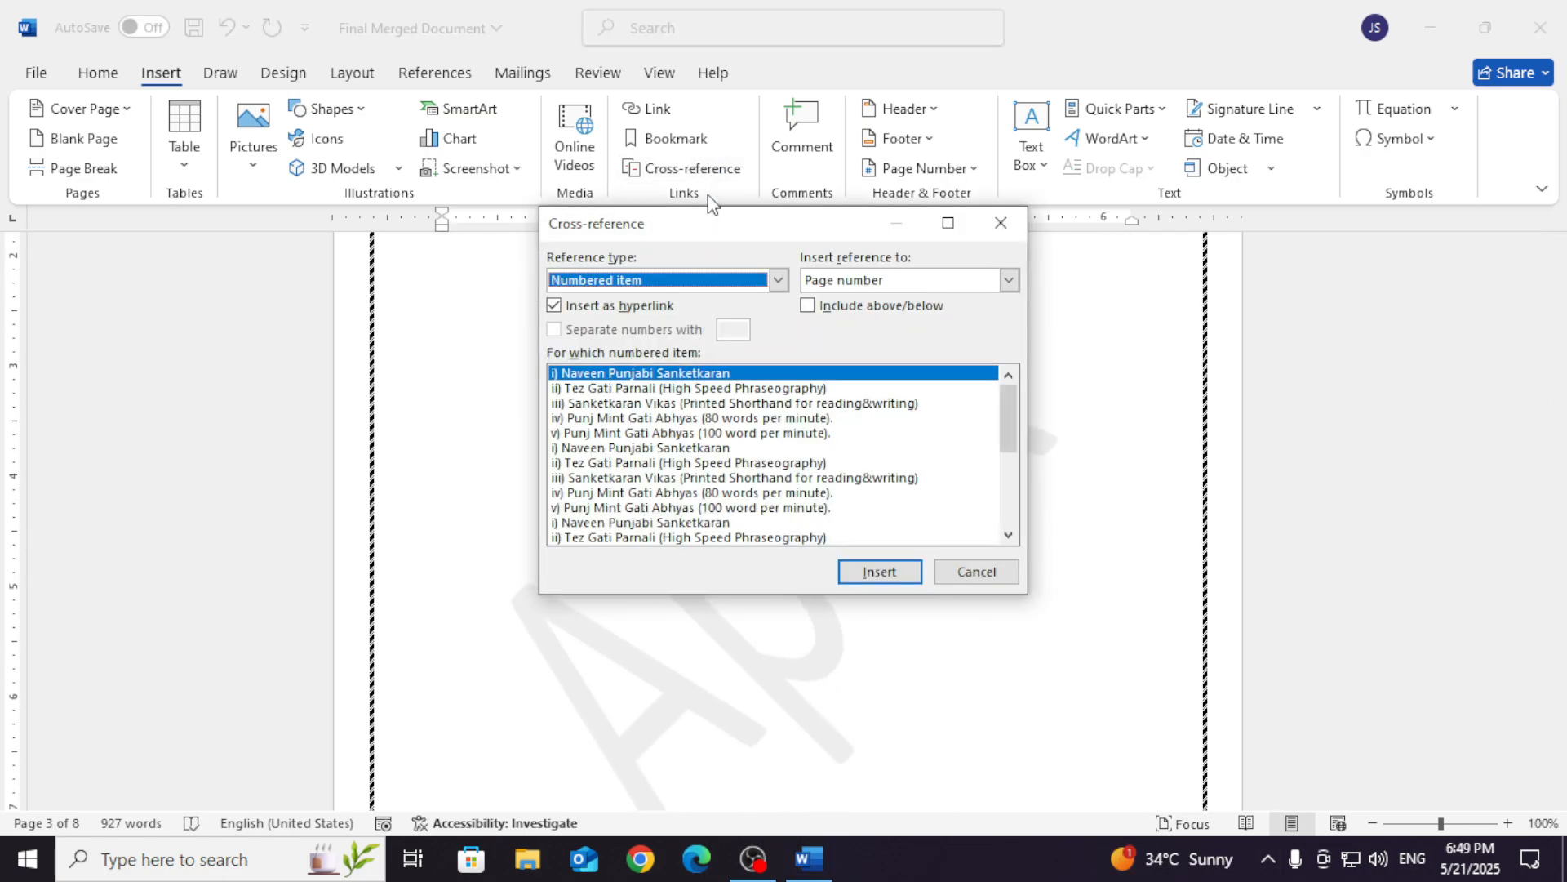
{"action": "left_click_drag", "start_coordinate": [673, 232], "coordinate": [798, 269]}
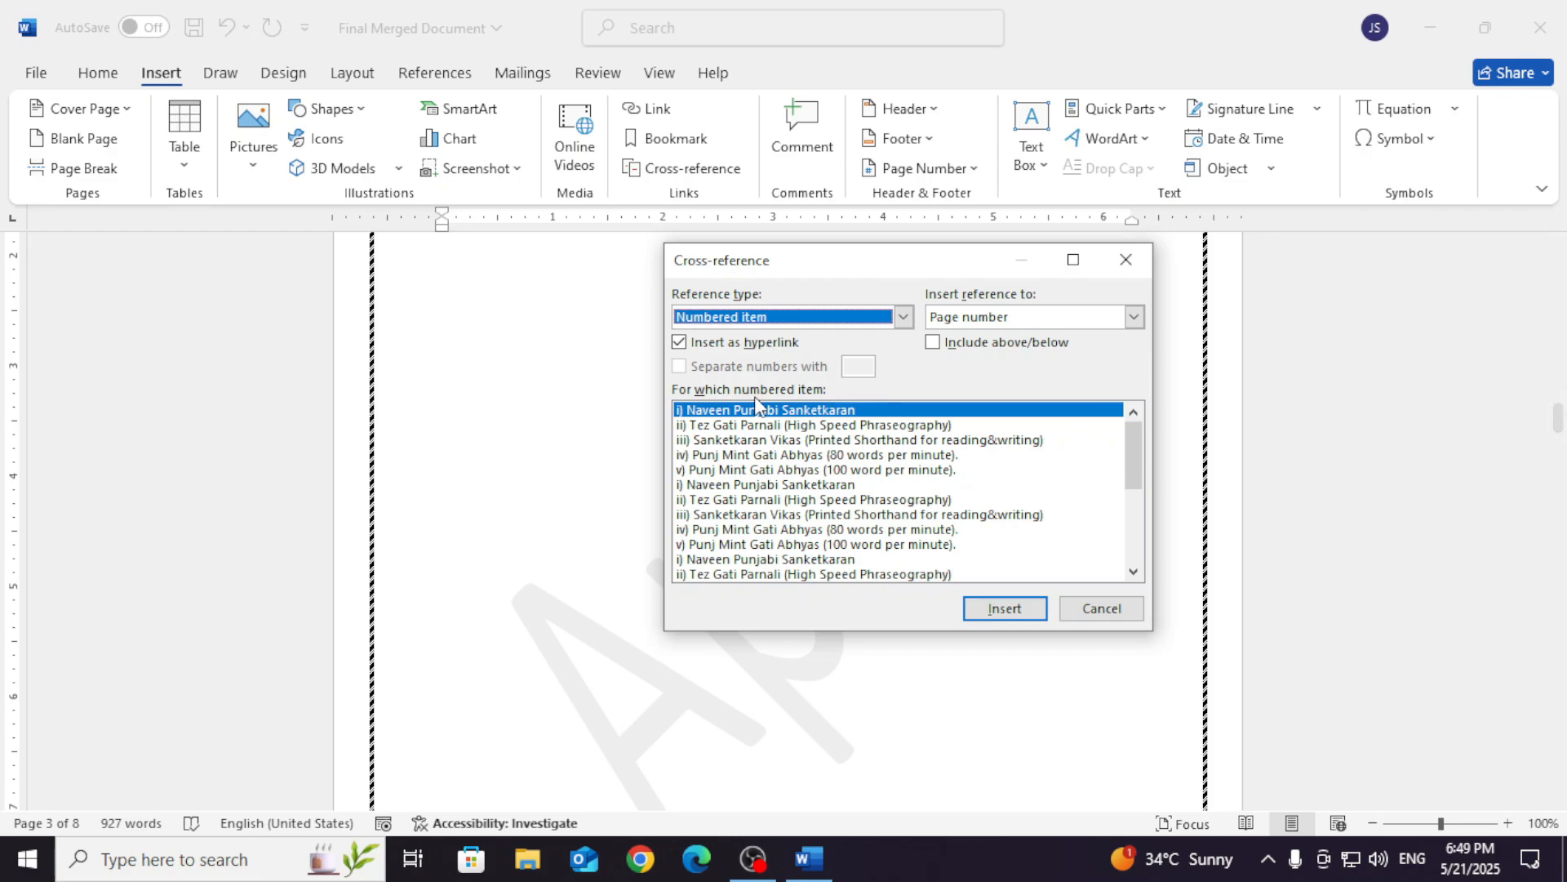
{"action": "scroll", "coordinate": [615, 454], "scroll_direction": "up", "scroll_amount": 10}
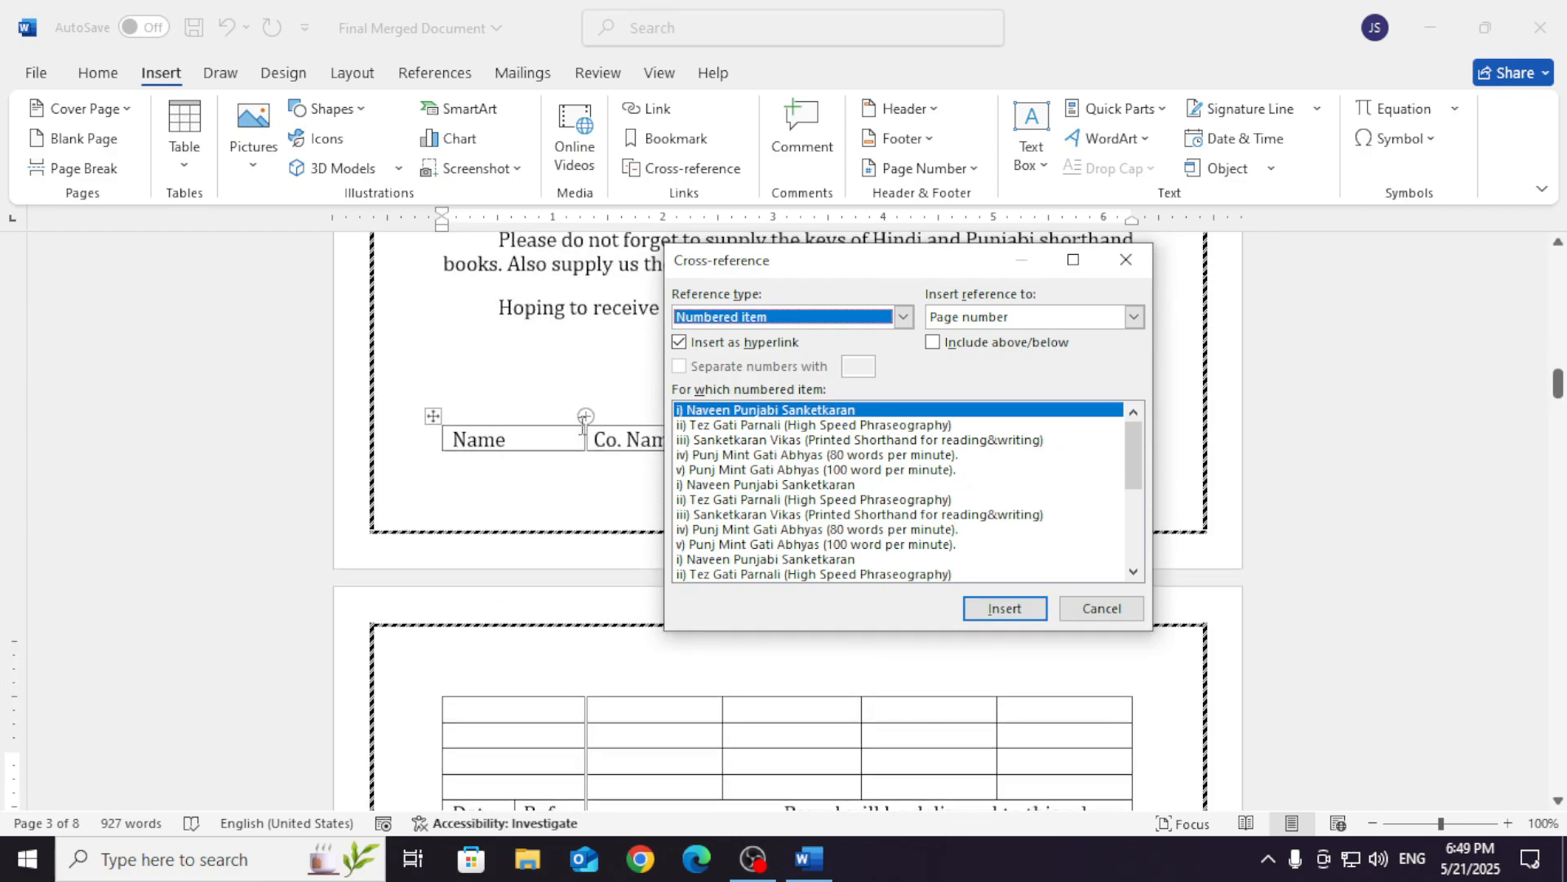
{"action": "scroll", "coordinate": [583, 425], "scroll_direction": "up", "scroll_amount": 8}
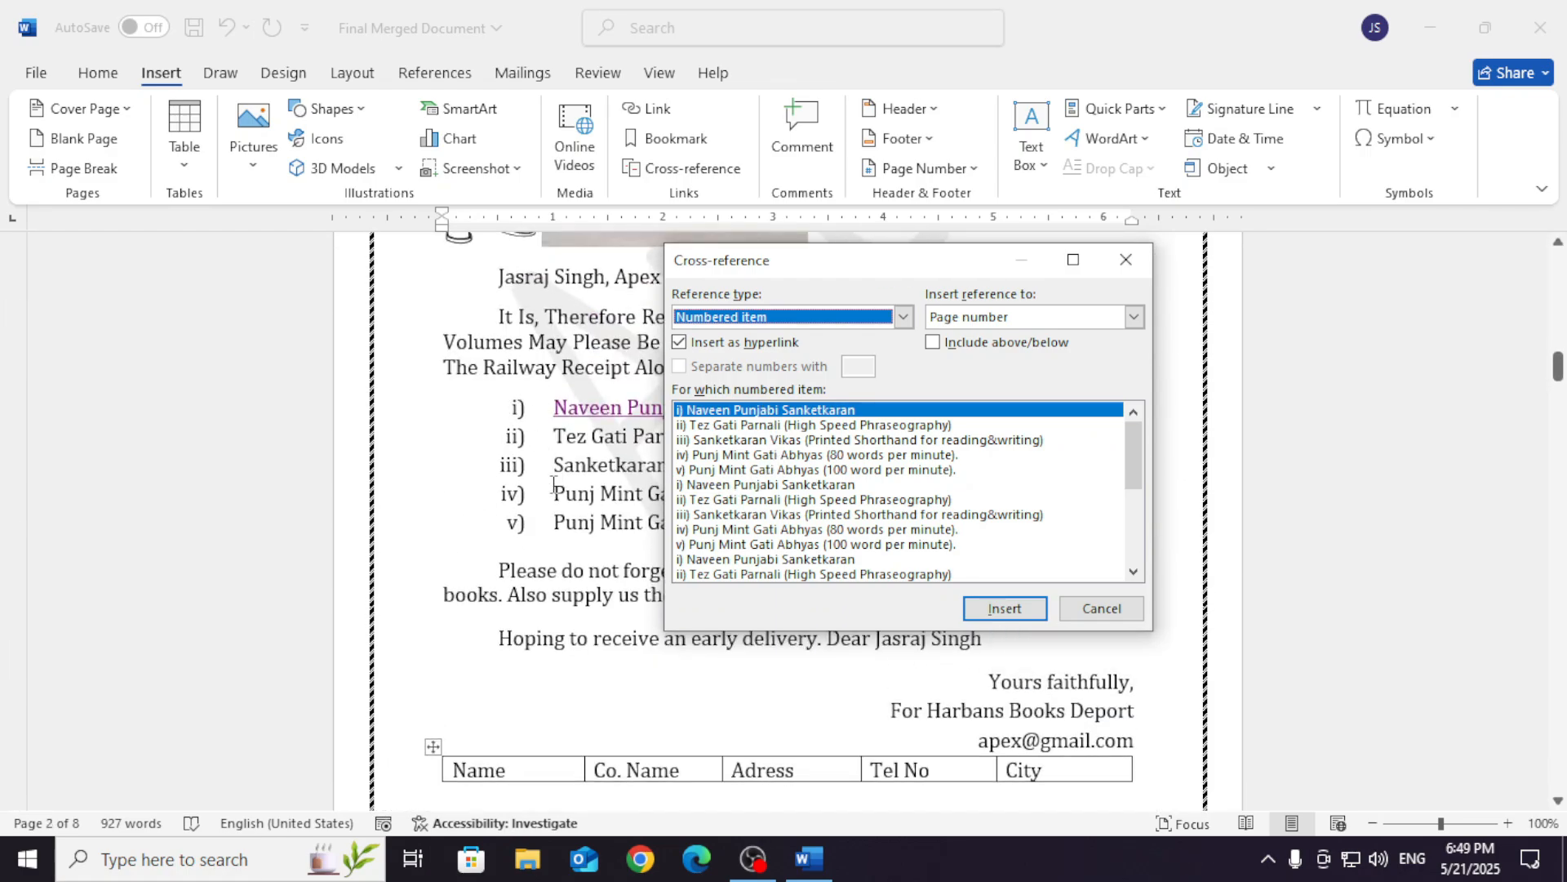
{"action": "scroll", "coordinate": [595, 515], "scroll_direction": "down", "scroll_amount": 10}
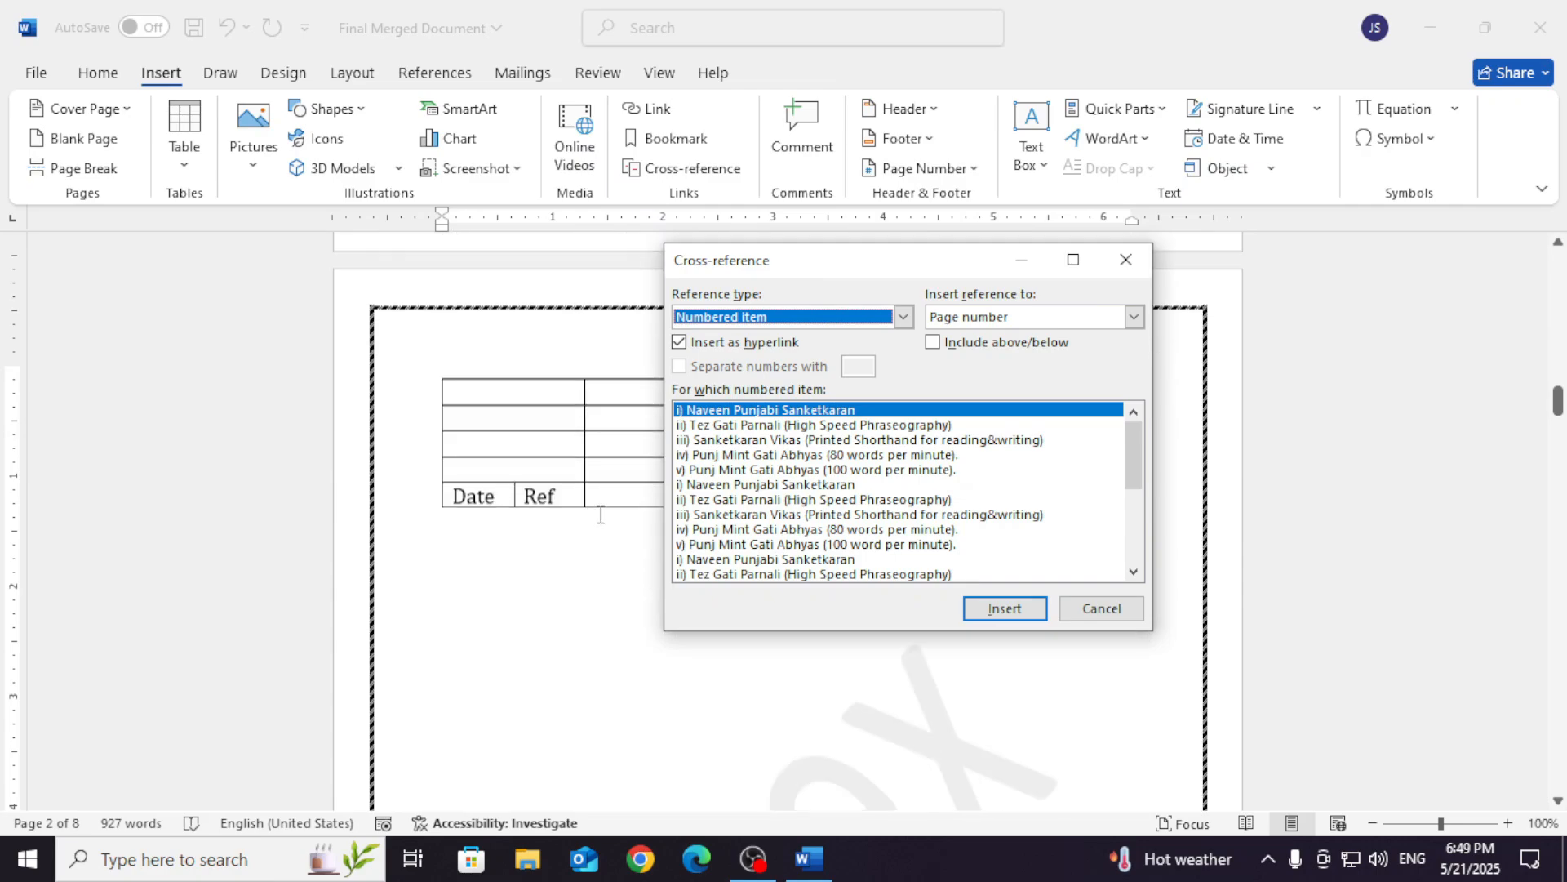
{"action": "scroll", "coordinate": [600, 514], "scroll_direction": "down", "scroll_amount": 3}
{"action": "left_click", "coordinate": [563, 521]}
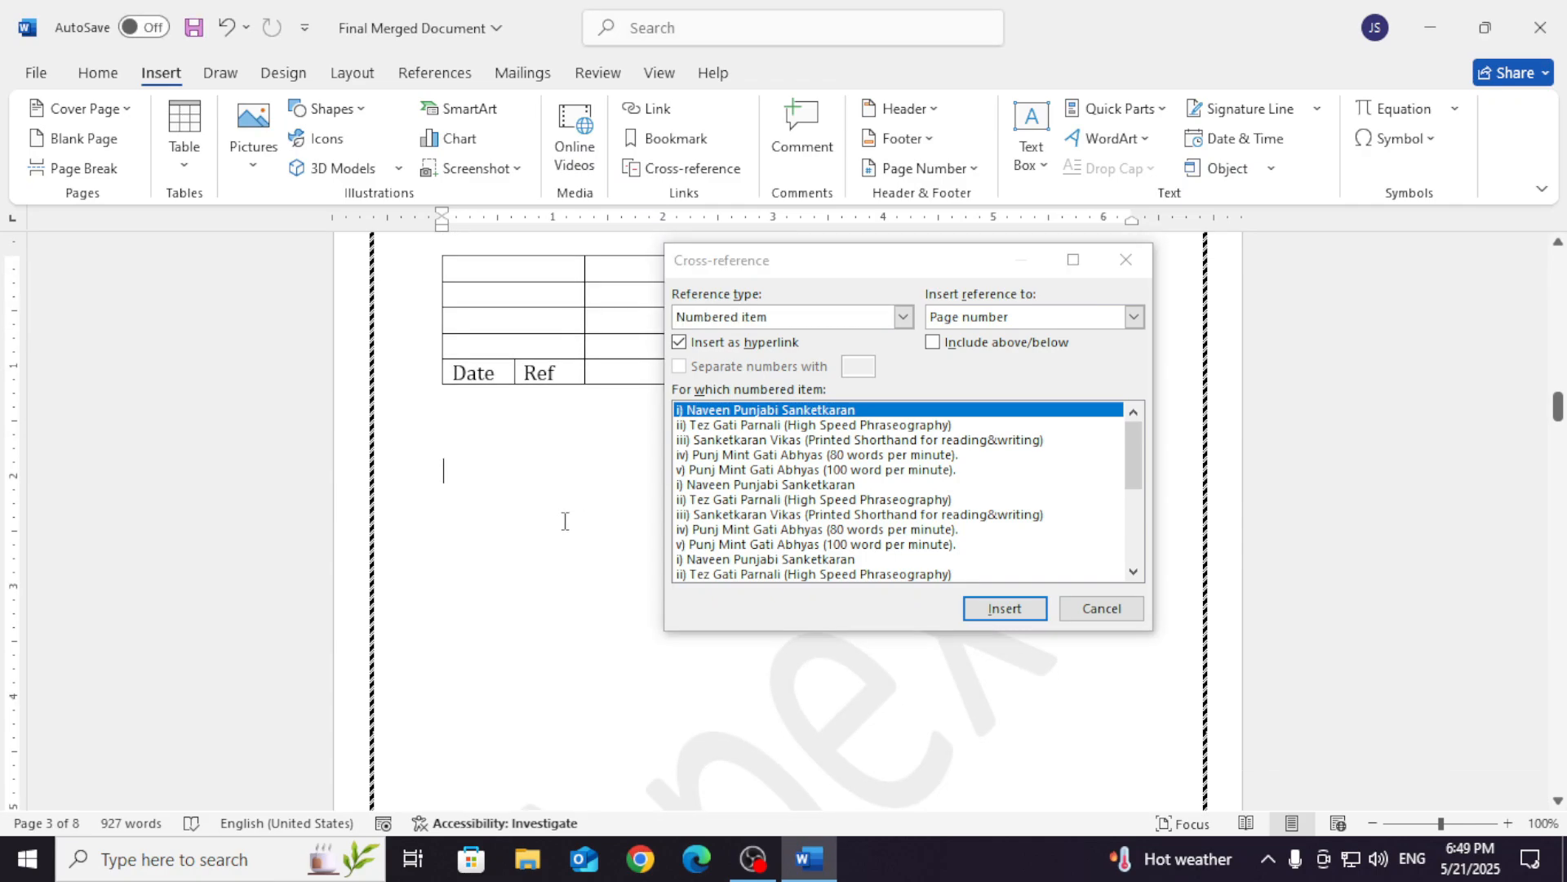
{"action": "left_click", "coordinate": [785, 426]}
{"action": "left_click", "coordinate": [771, 470]}
{"action": "left_click", "coordinate": [725, 455]}
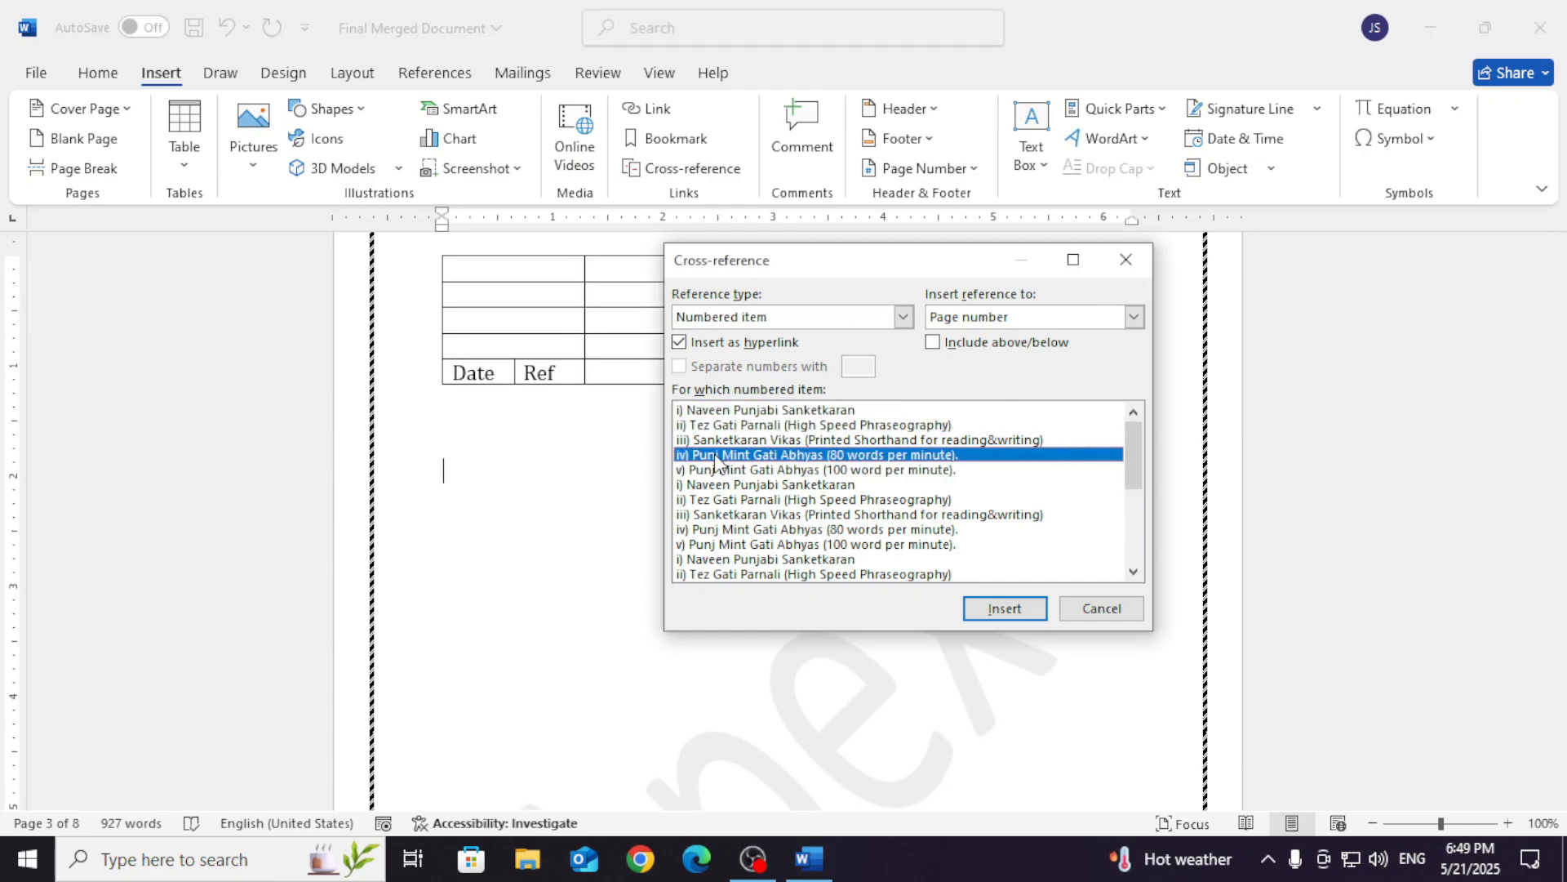
{"action": "left_click", "coordinate": [988, 611]}
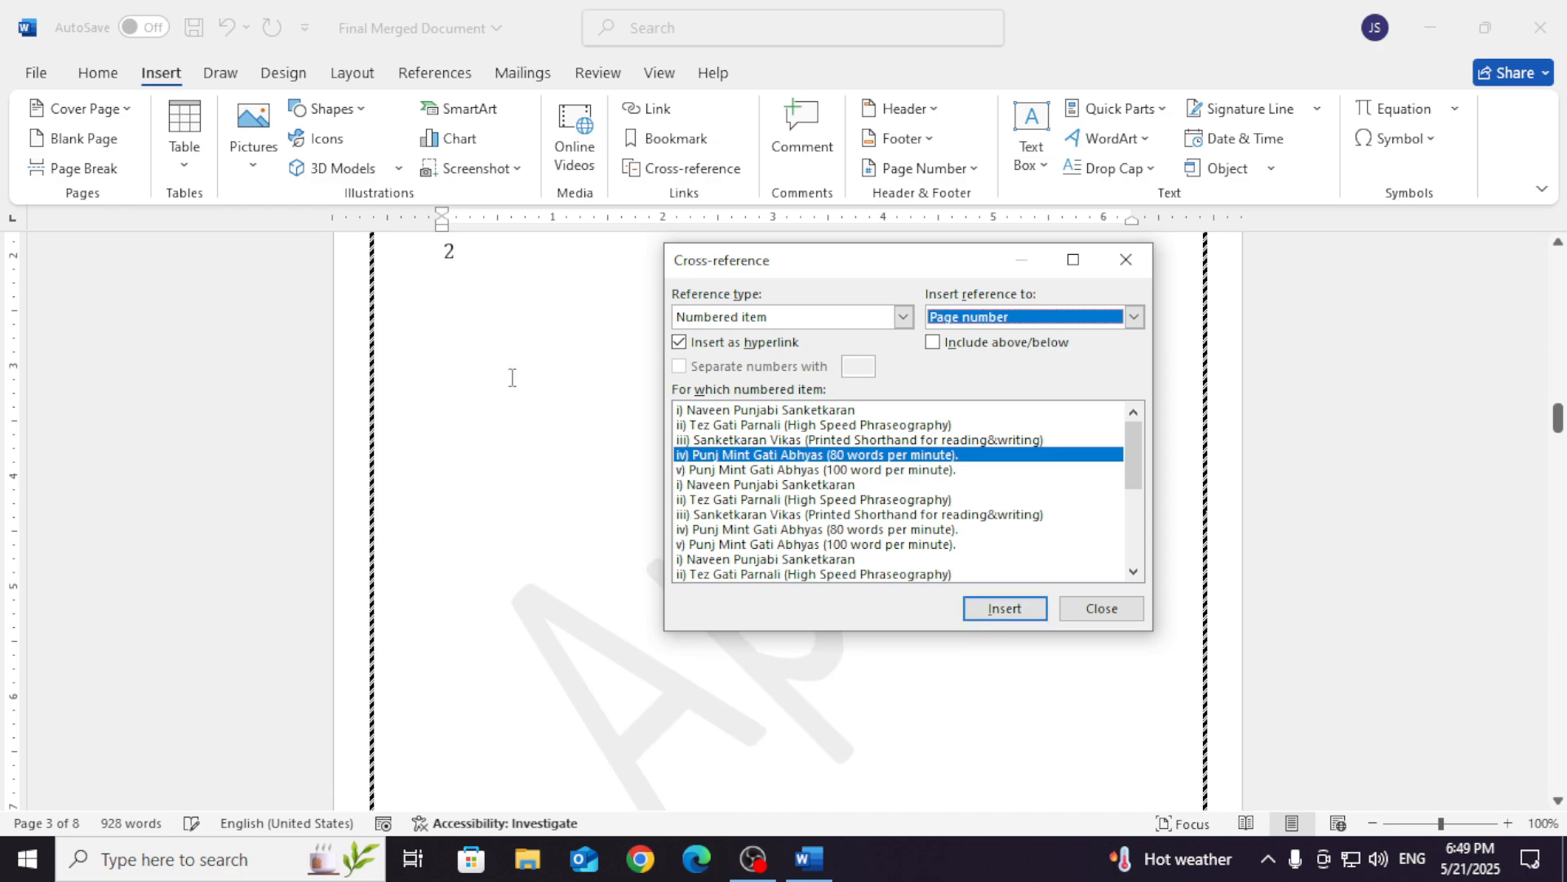
Insert a paragraph-text cross-reference to the same numbered item iv directly after the page-number reference.
{"action": "scroll", "coordinate": [503, 418], "scroll_direction": "up", "scroll_amount": 3}
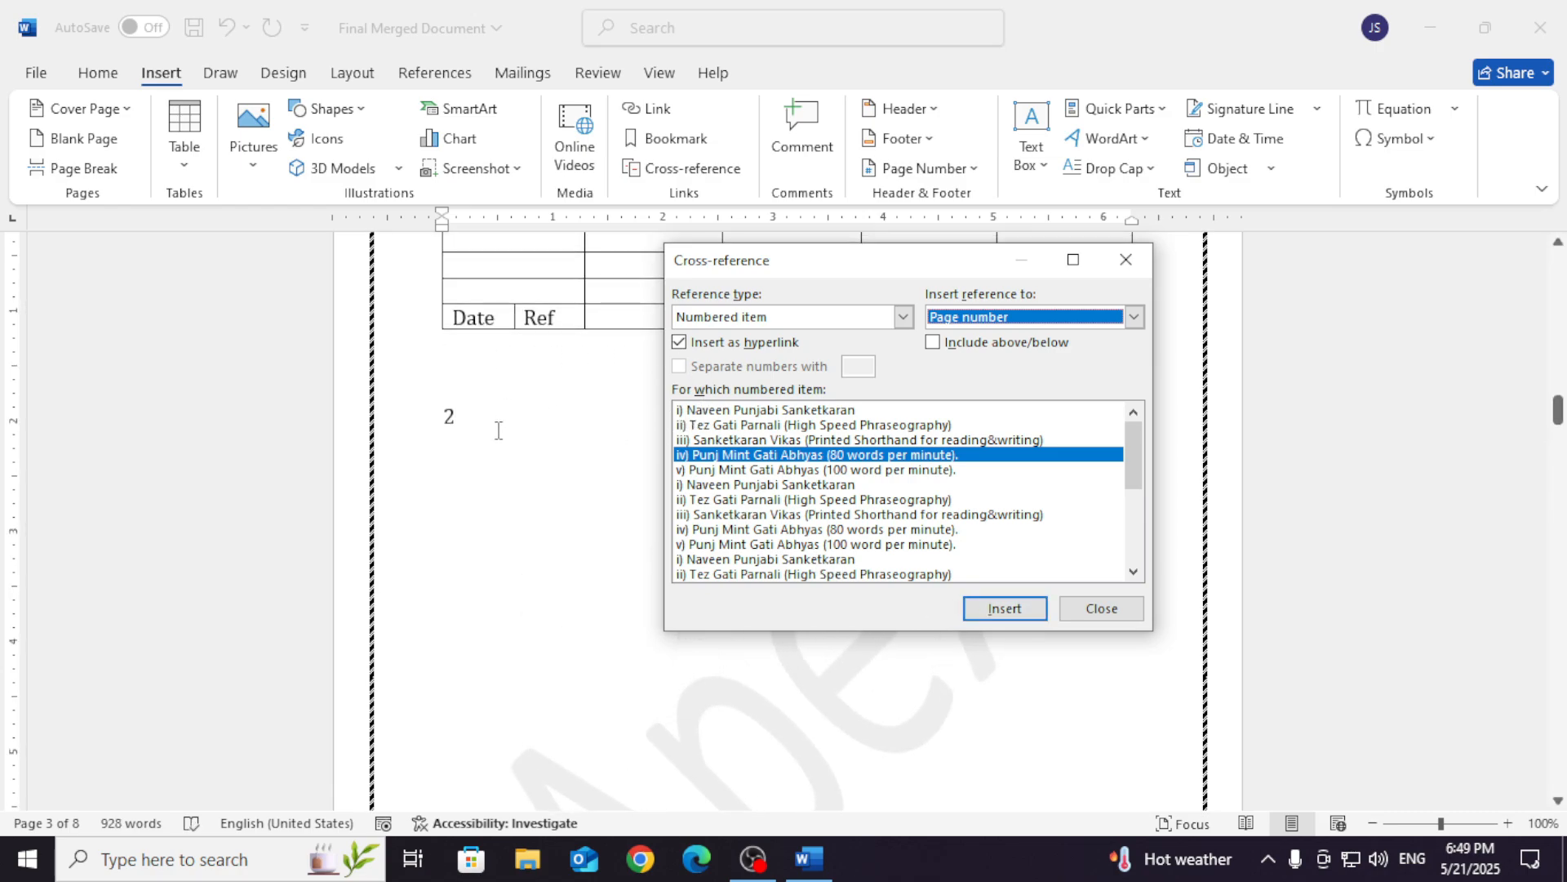
{"action": "left_click", "coordinate": [494, 417]}
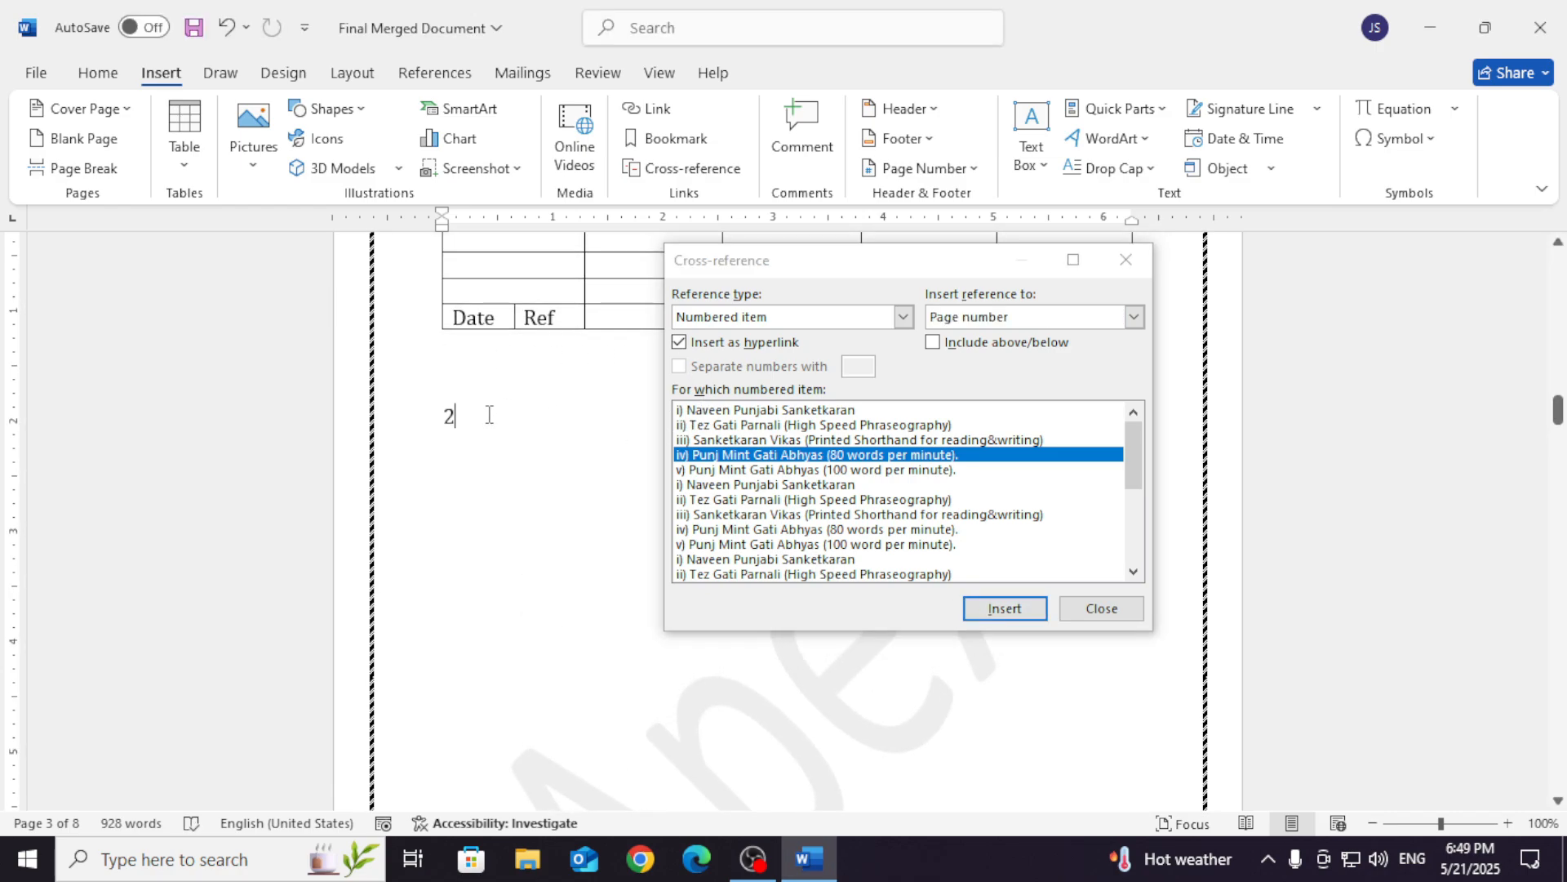
{"action": "left_click", "coordinate": [980, 320]}
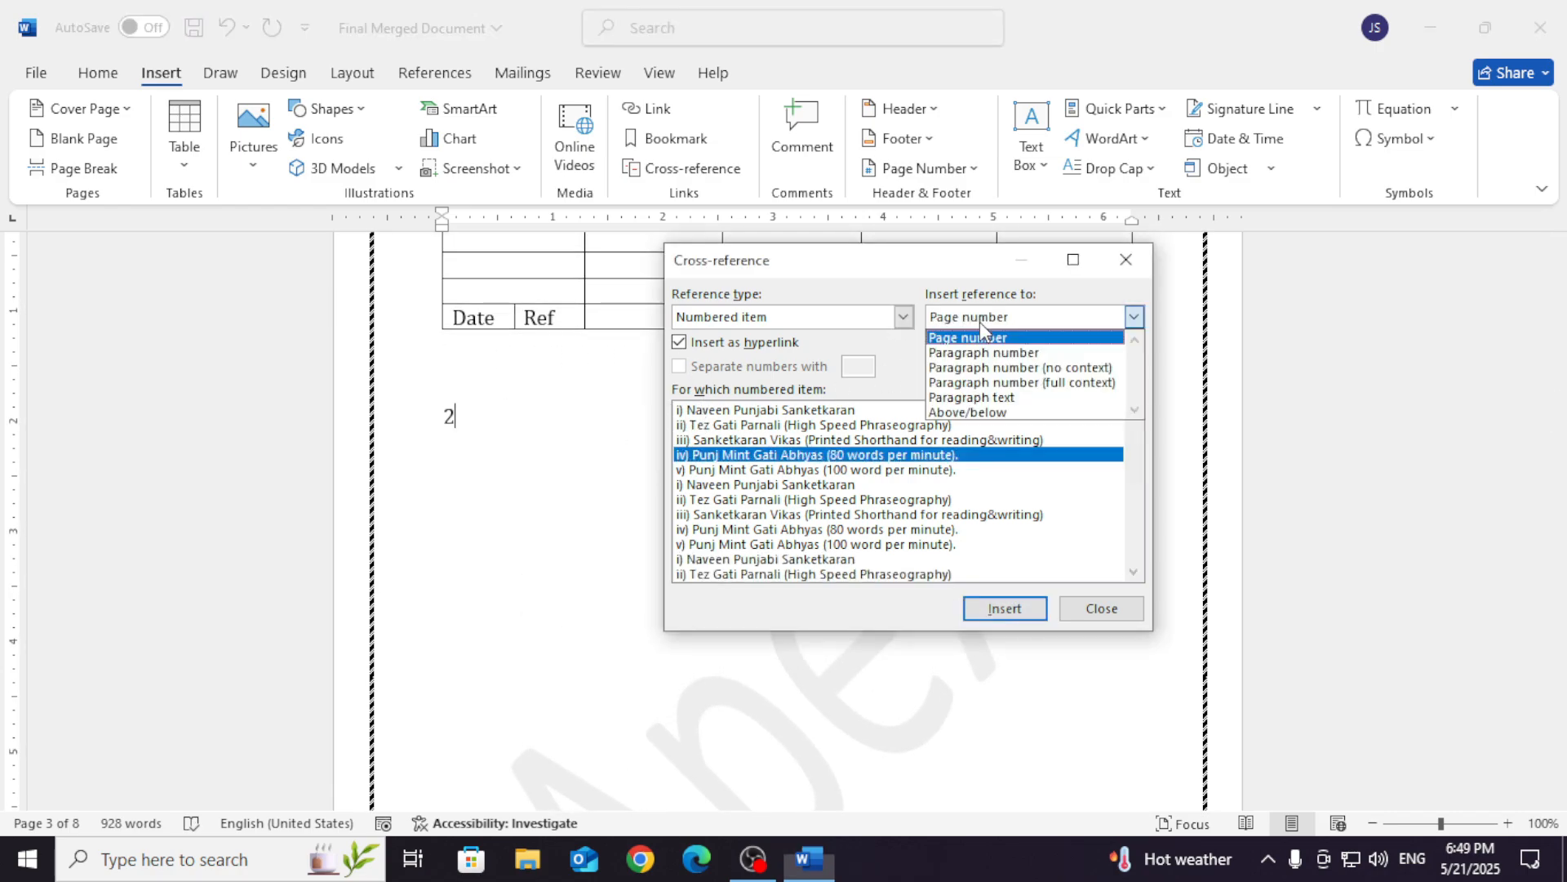
{"action": "left_click", "coordinate": [989, 399]}
{"action": "left_click", "coordinate": [1004, 609]}
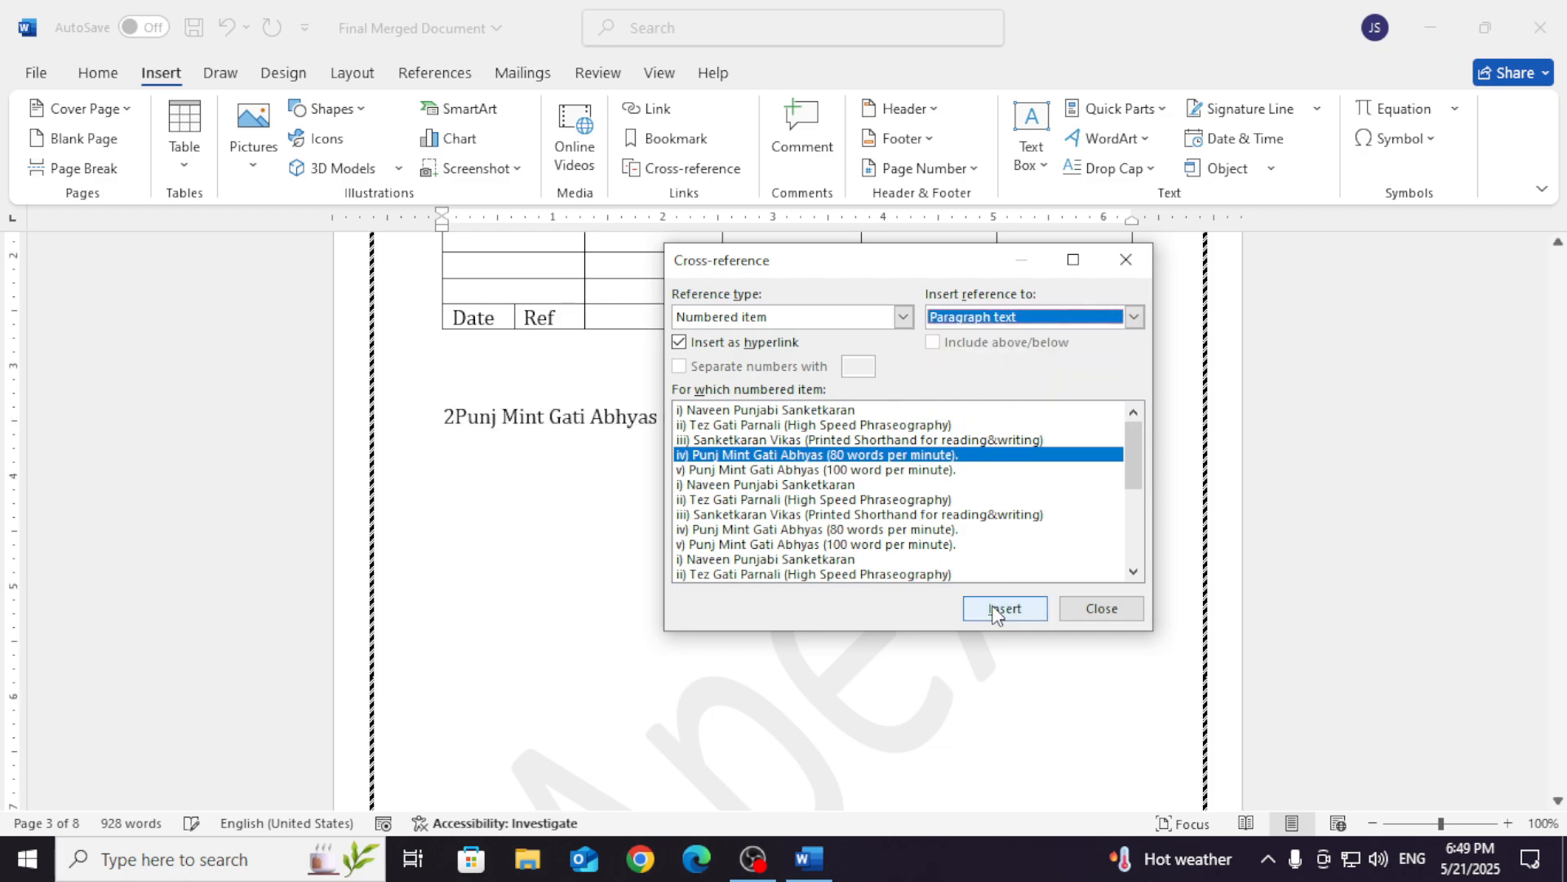
{"action": "scroll", "coordinate": [487, 297], "scroll_direction": "down", "scroll_amount": 2}
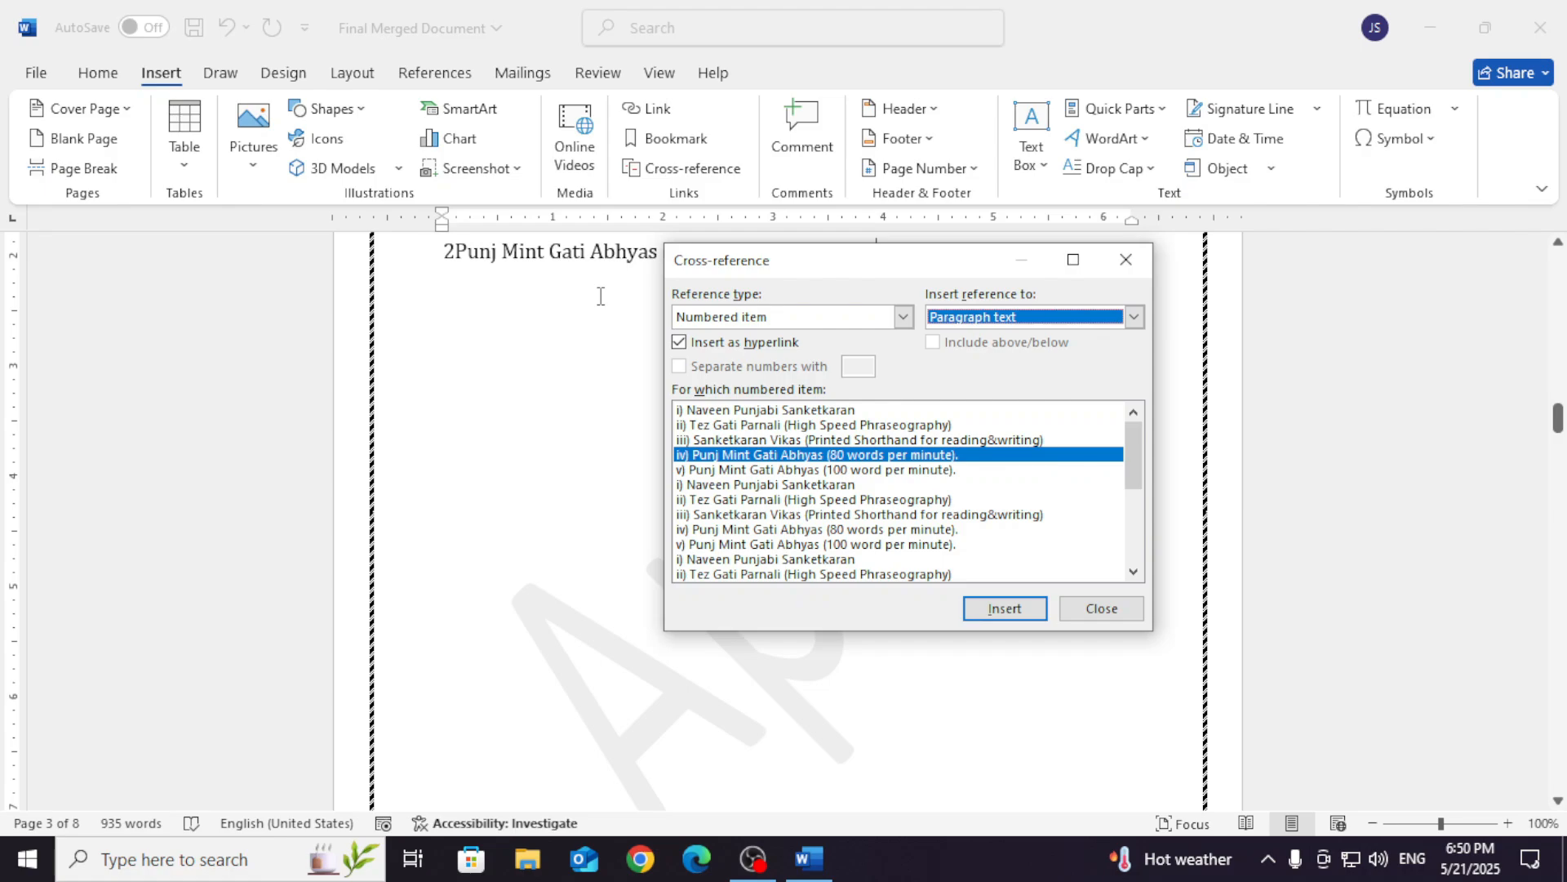
{"action": "scroll", "coordinate": [549, 391], "scroll_direction": "up", "scroll_amount": 1}
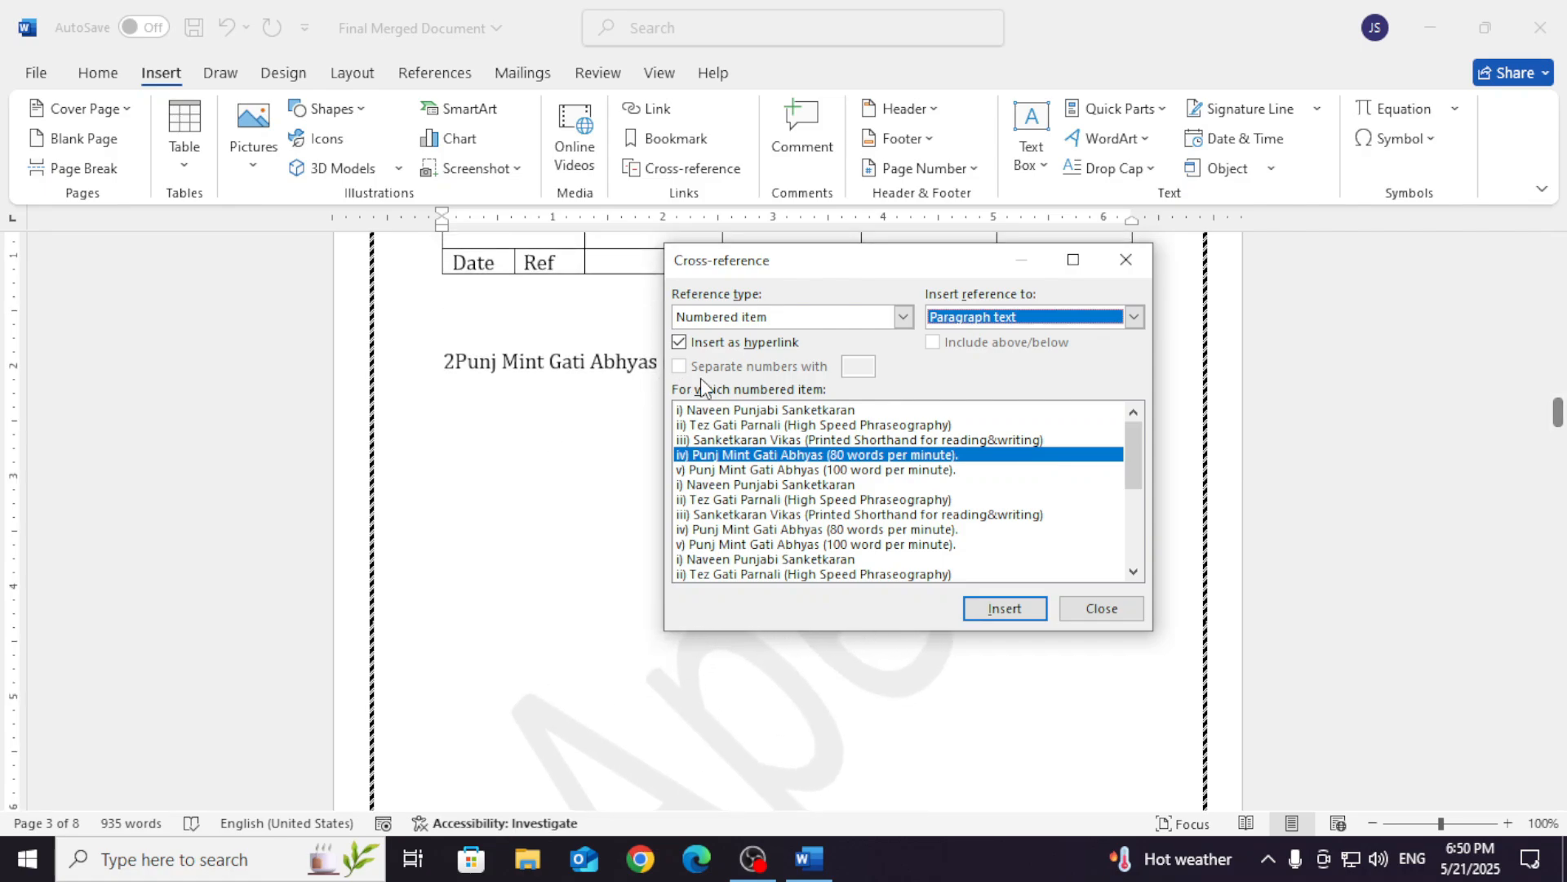
Add an Above/below cross-reference to numbered item iv after the inserted paragraph text.
{"action": "left_click", "coordinate": [814, 320]}
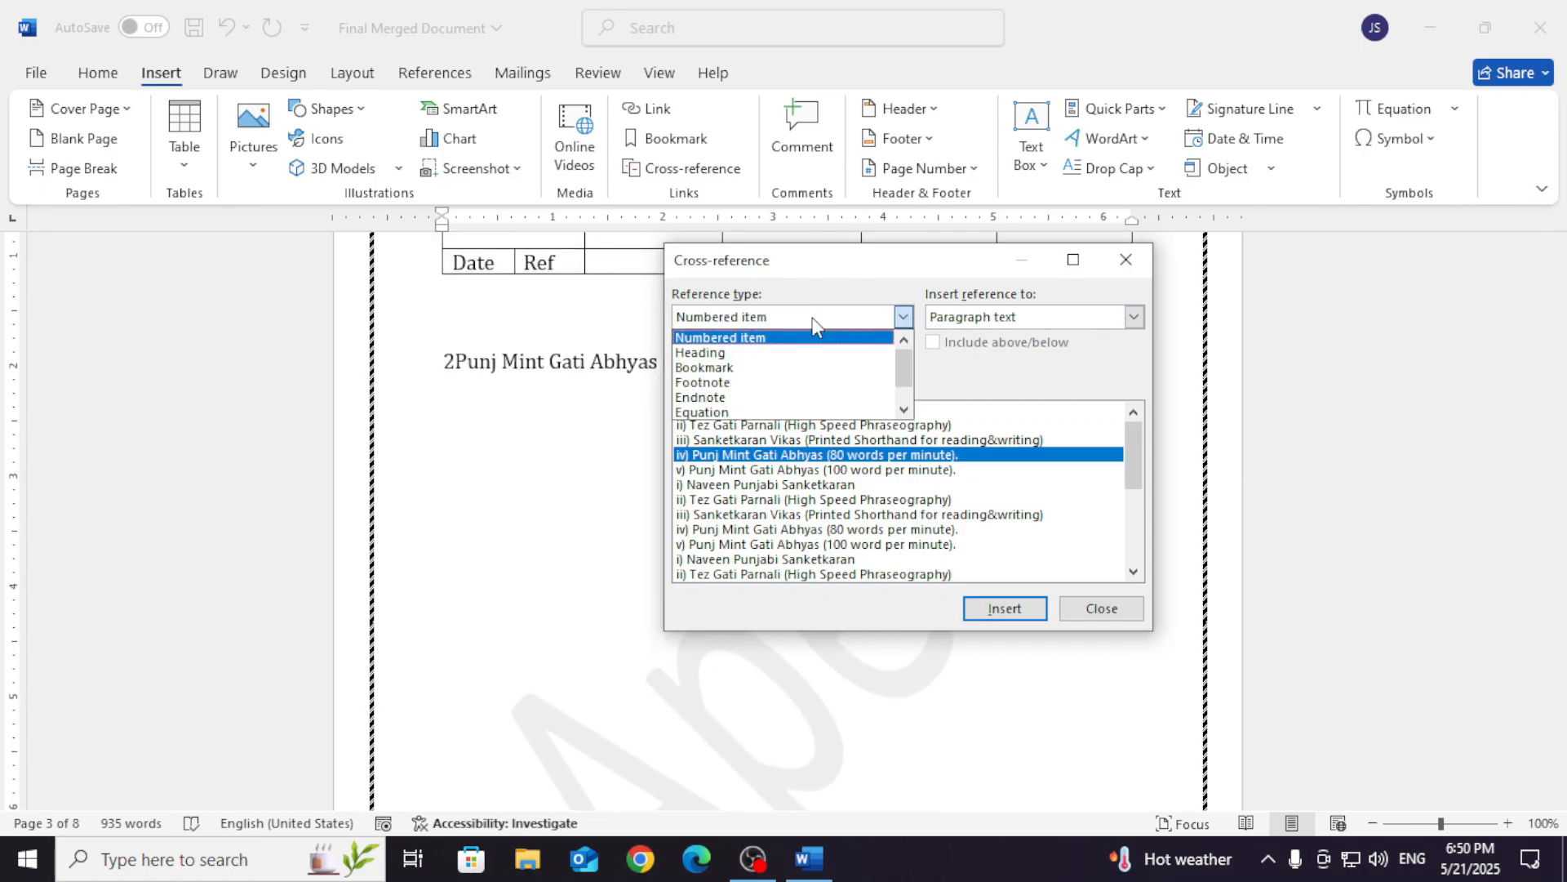
{"action": "left_click", "coordinate": [813, 322]}
{"action": "left_click", "coordinate": [957, 316]}
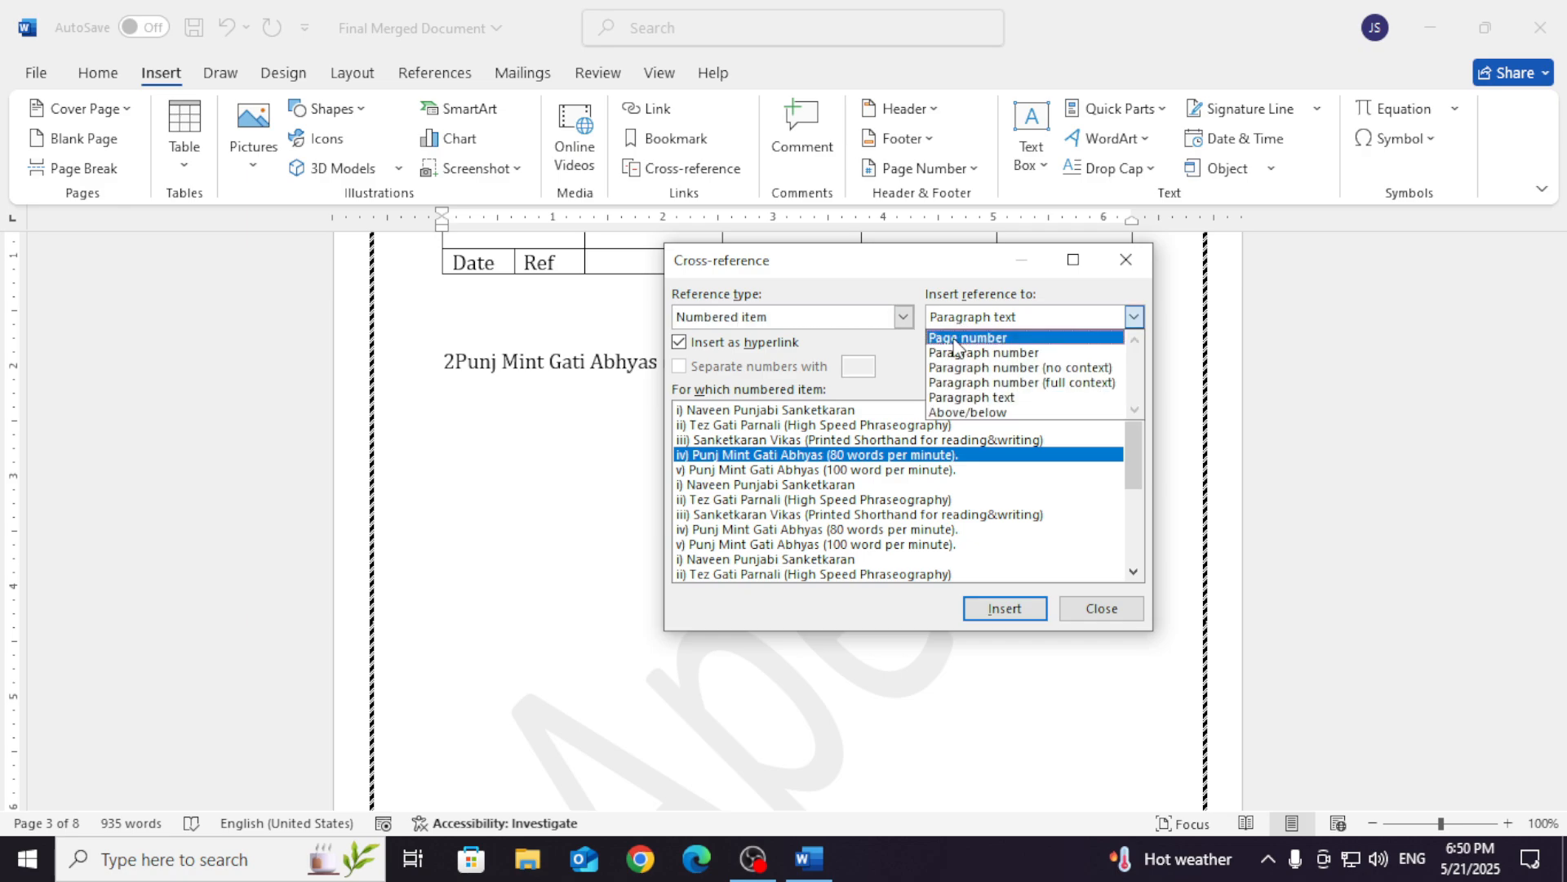
{"action": "left_click", "coordinate": [970, 413]}
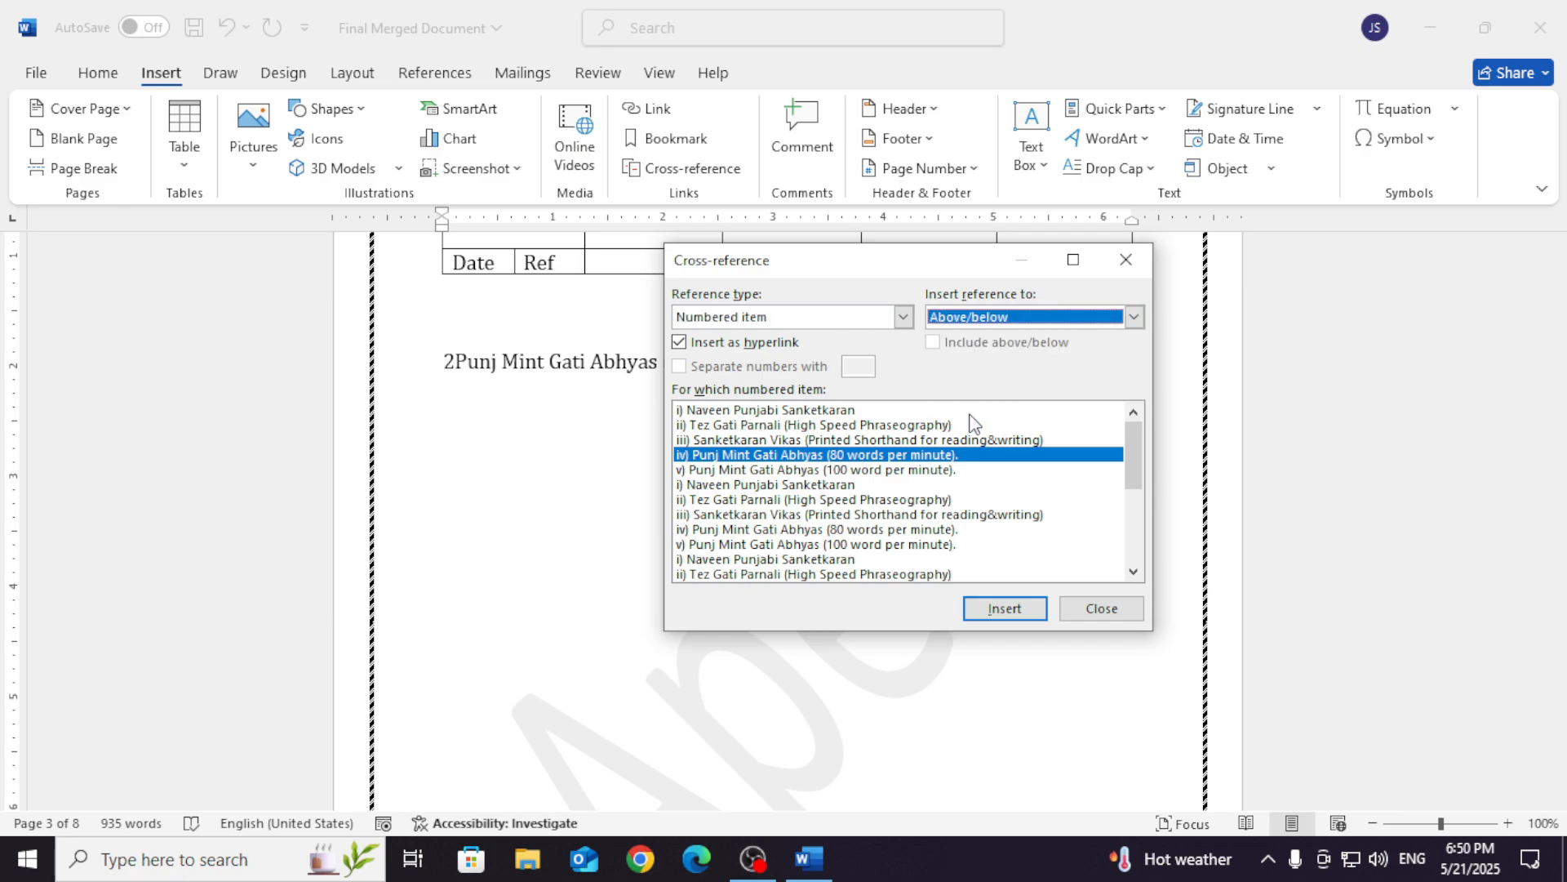
{"action": "left_click", "coordinate": [1004, 609]}
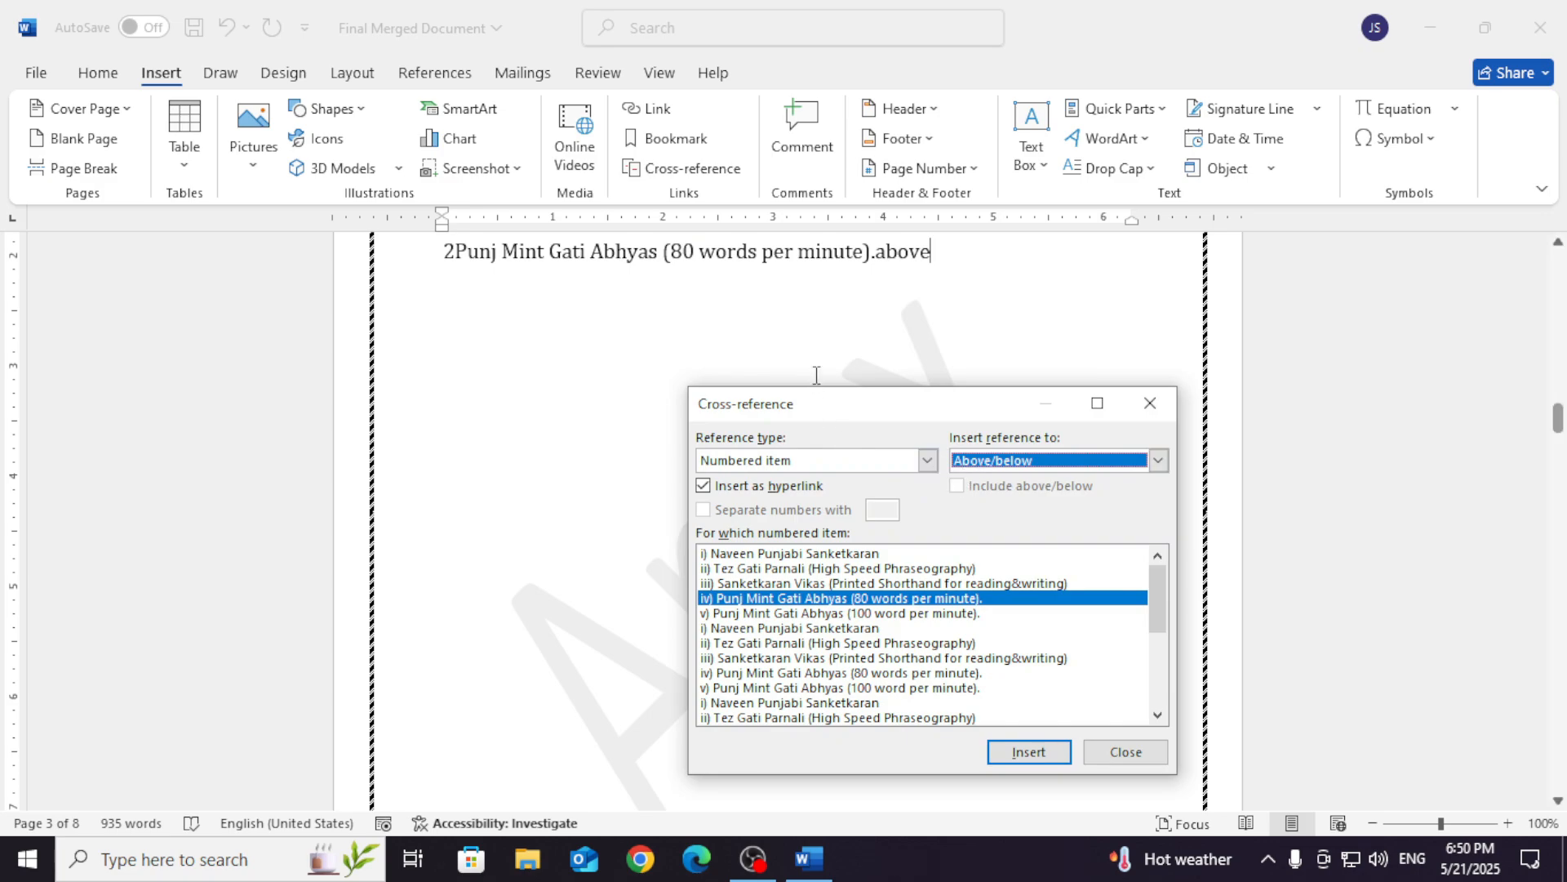
Insert bookmark-text cross-references to the bookmarks xx and zz at the end of the same line.
{"action": "left_click", "coordinate": [1054, 464]}
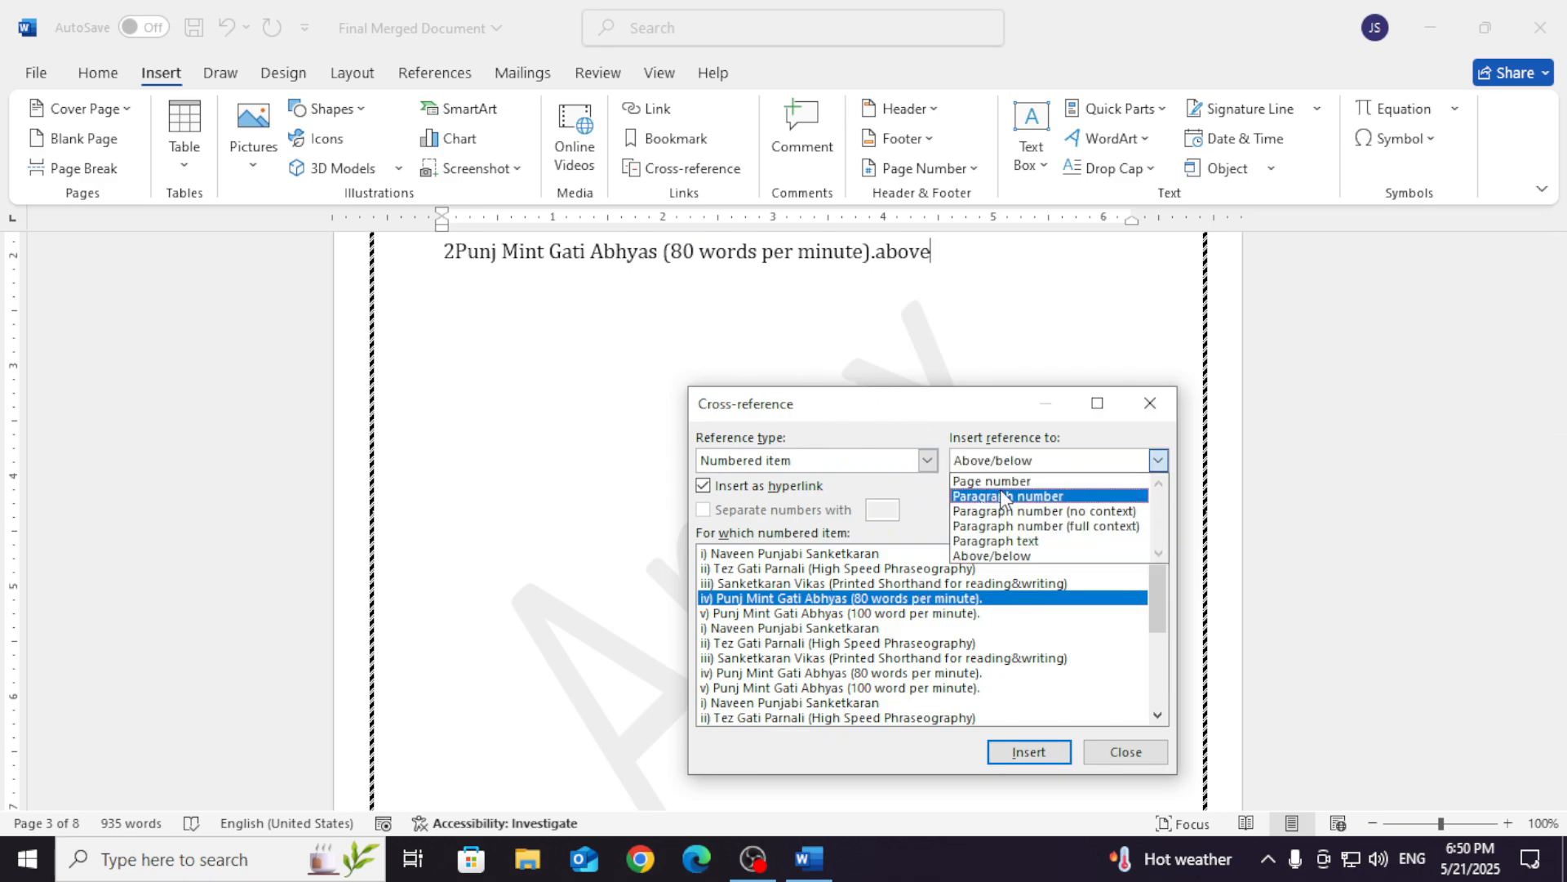
{"action": "left_click", "coordinate": [845, 460]}
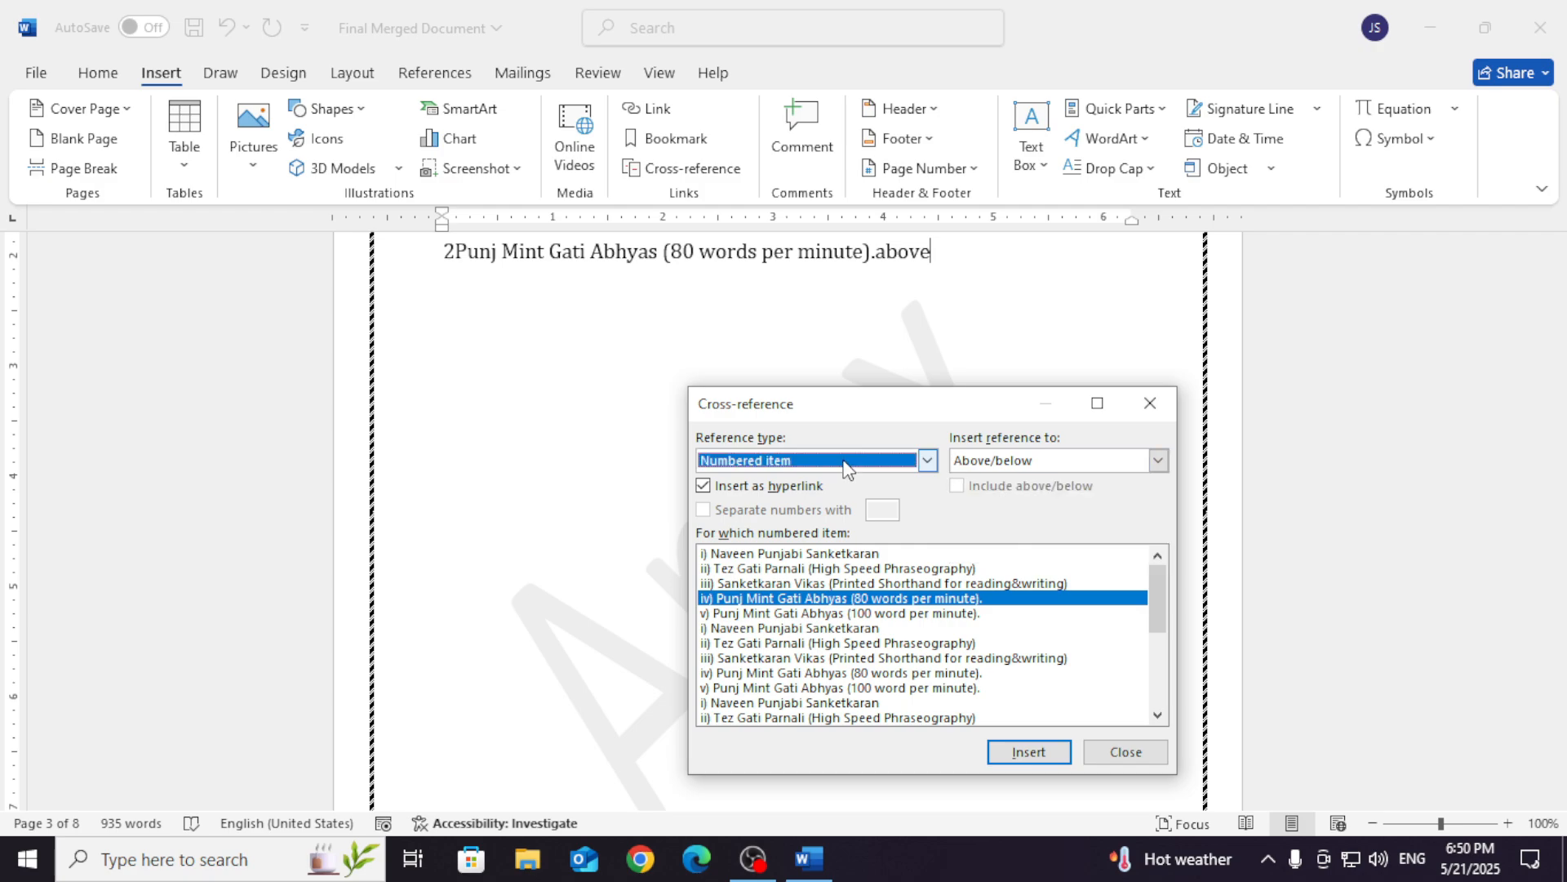
{"action": "left_click", "coordinate": [926, 461]}
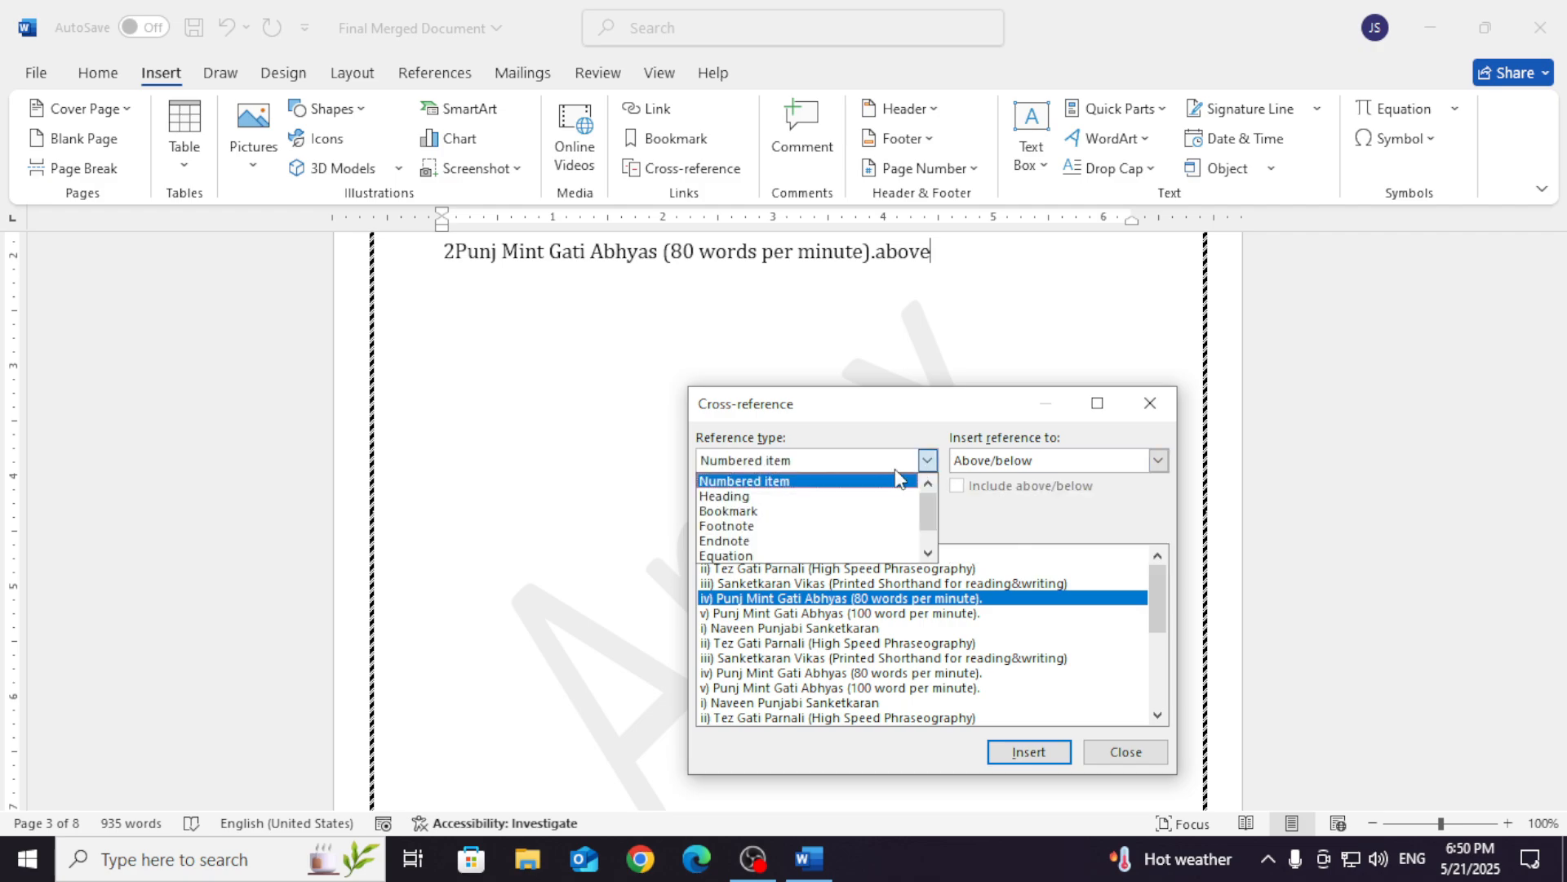
{"action": "left_click", "coordinate": [796, 508]}
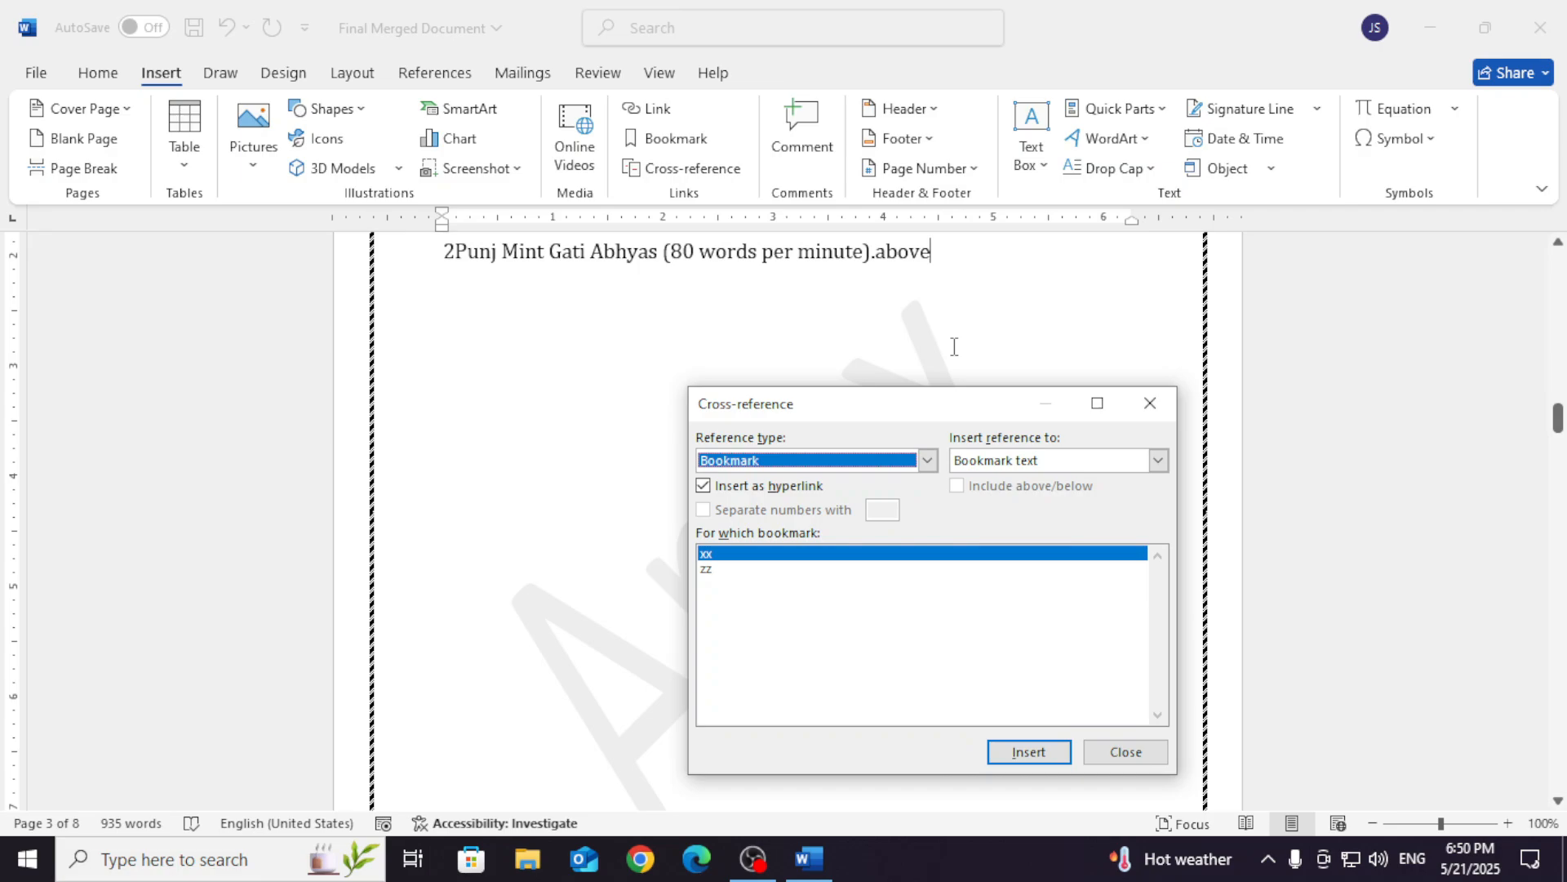
{"action": "key", "text": "Return"}
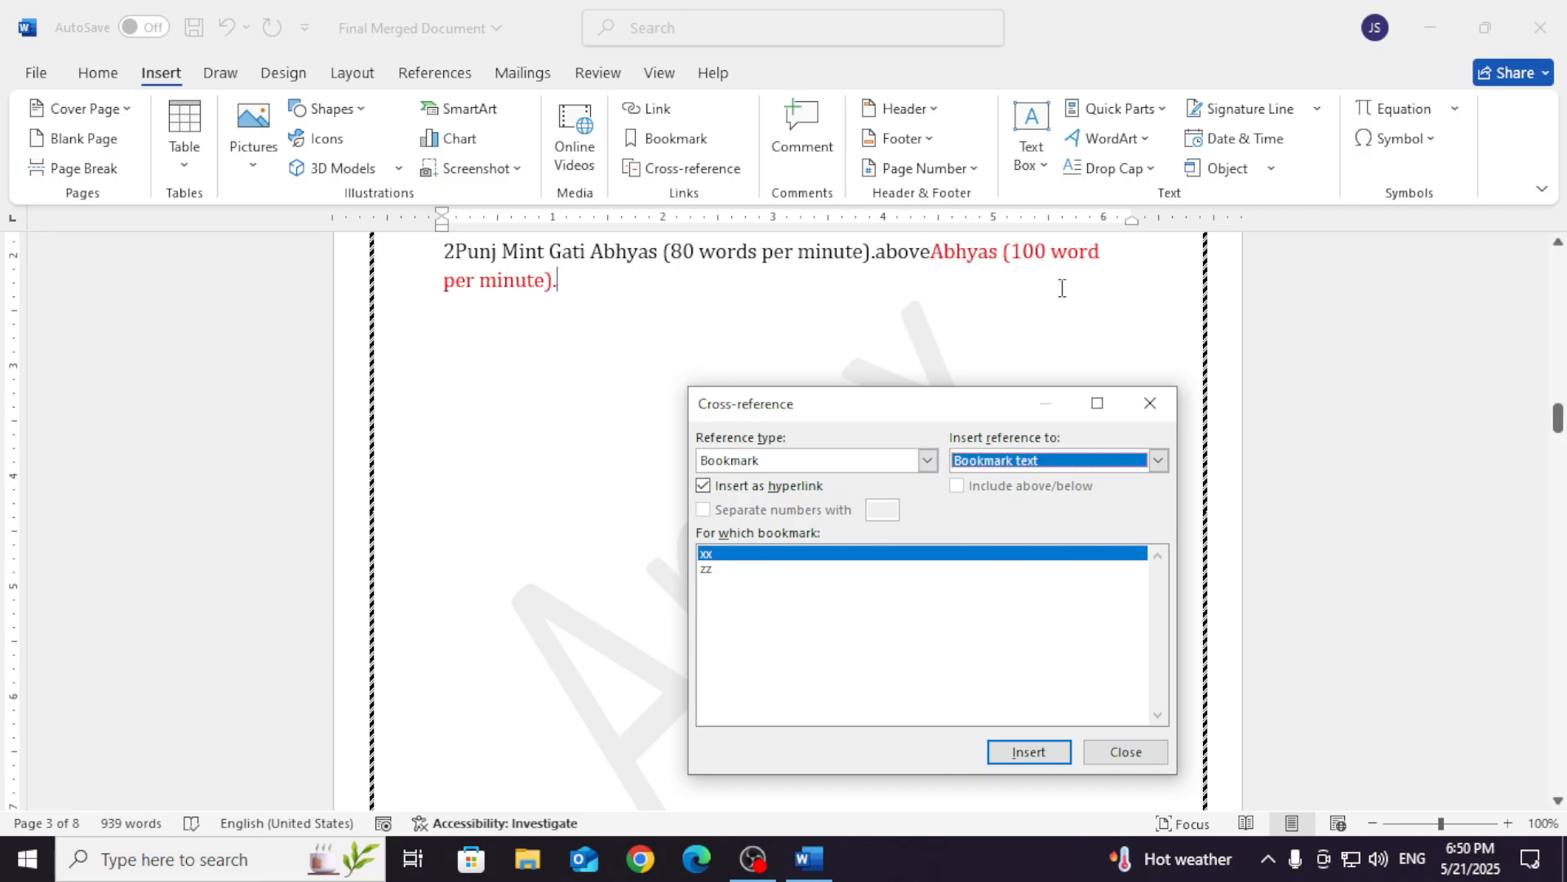
{"action": "left_click", "coordinate": [732, 569]}
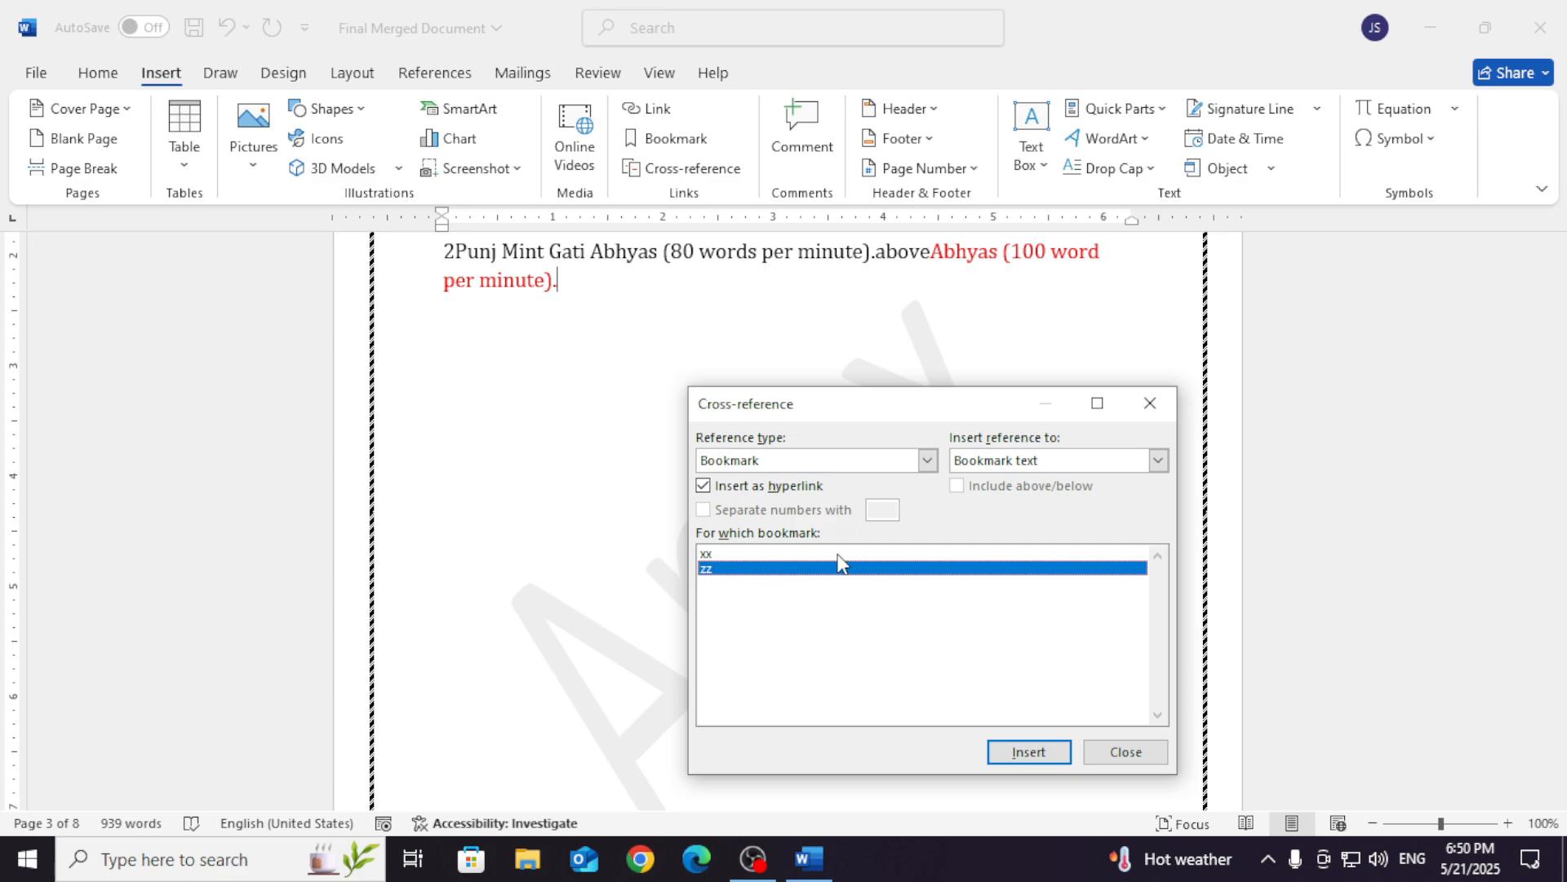
{"action": "left_click", "coordinate": [1028, 752]}
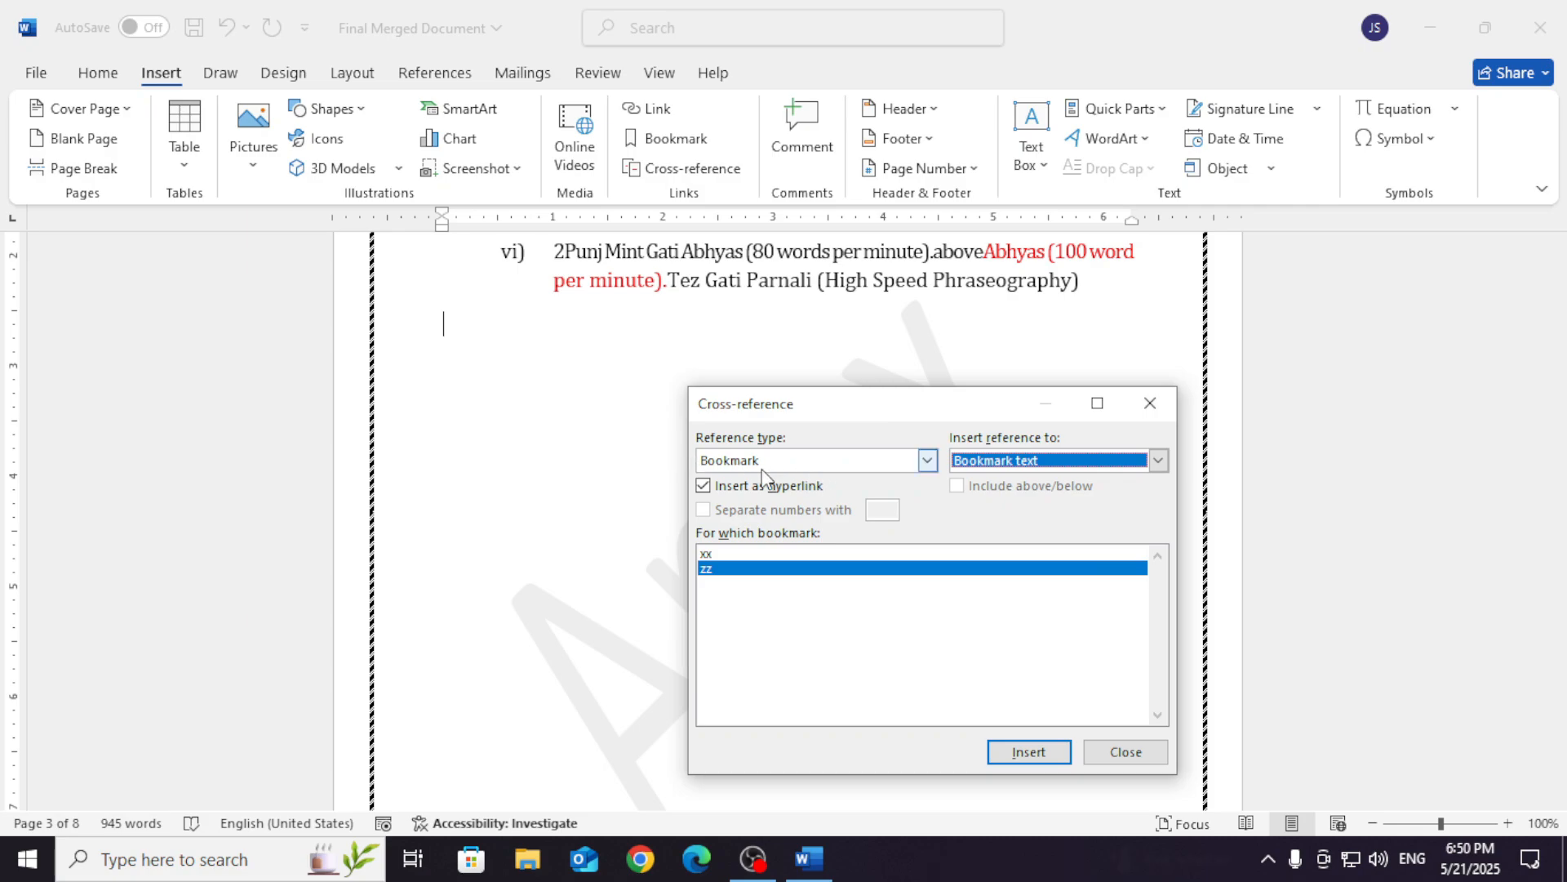
Examine the cross-reference options for the Heading, Figure and Table reference types, including what a heading reference can insert.
{"action": "left_click", "coordinate": [819, 464]}
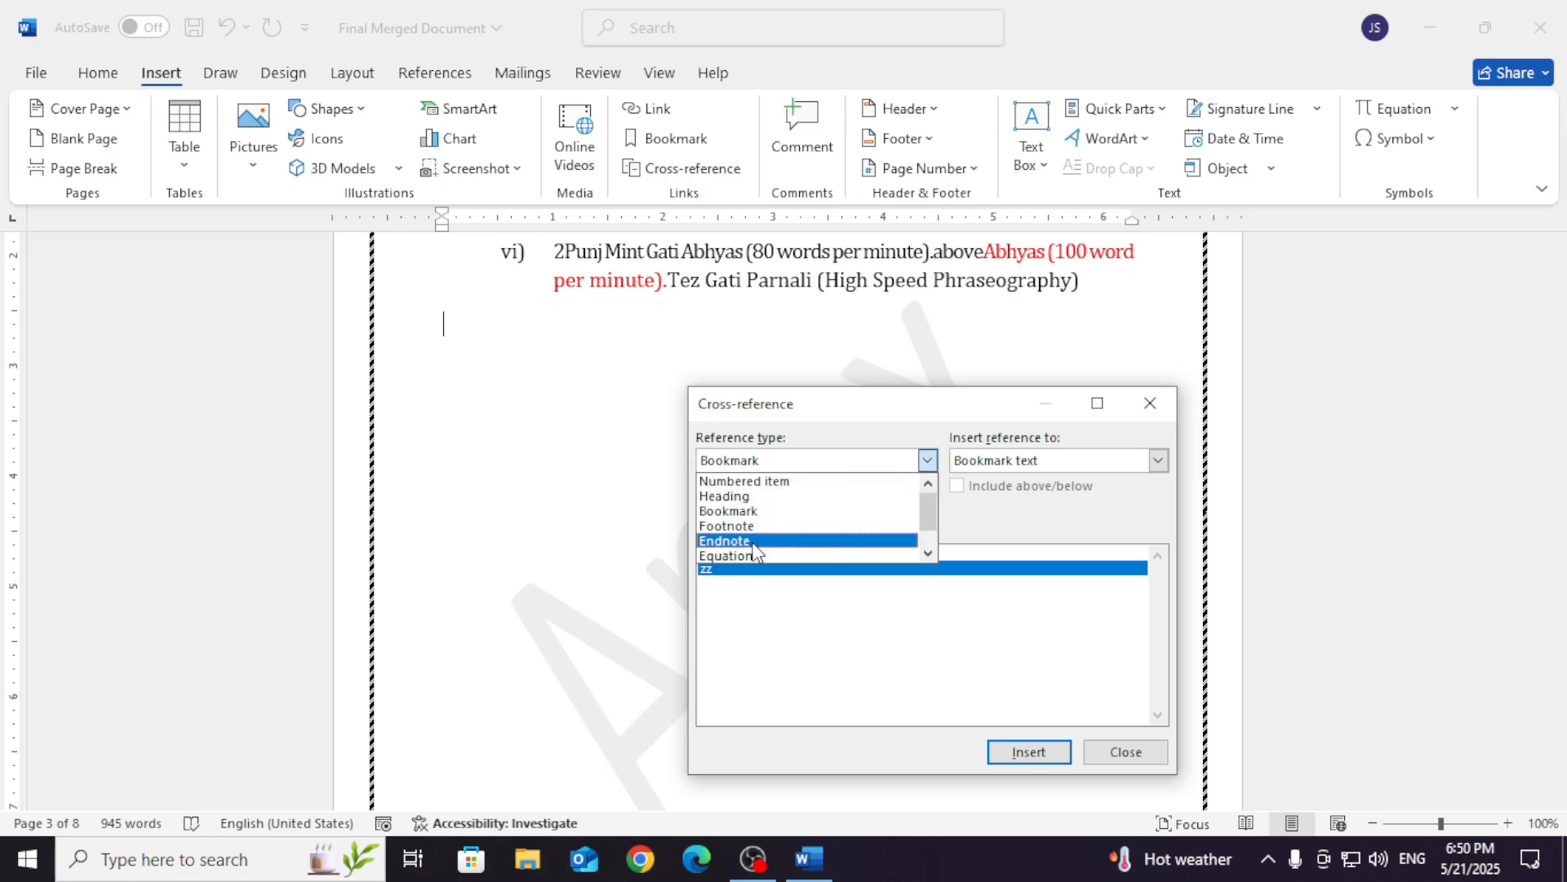
{"action": "left_click", "coordinate": [750, 496]}
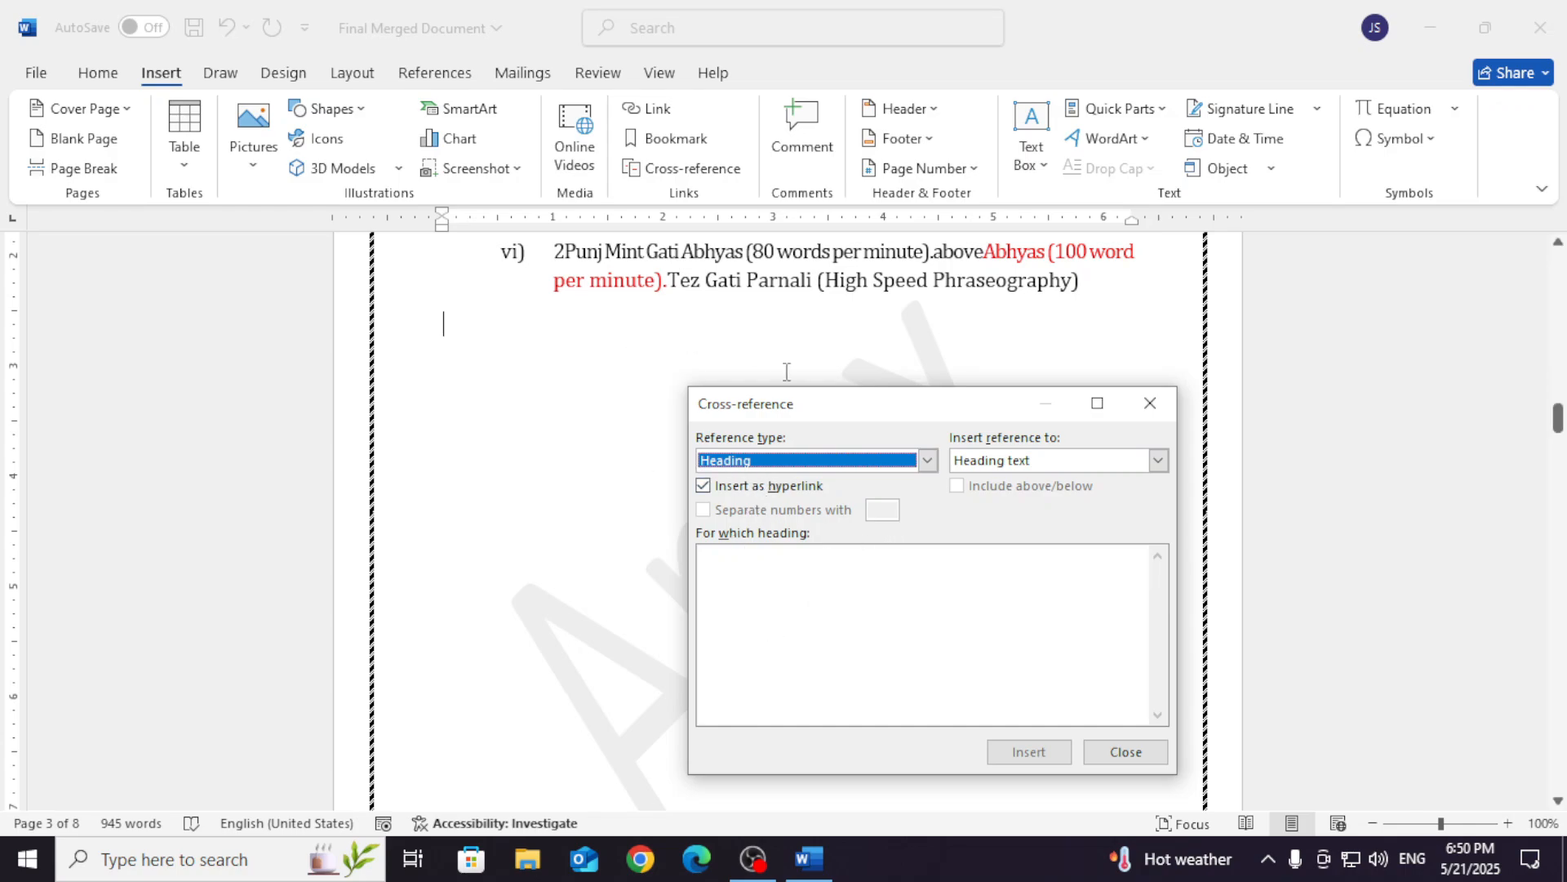
{"action": "left_click", "coordinate": [992, 466]}
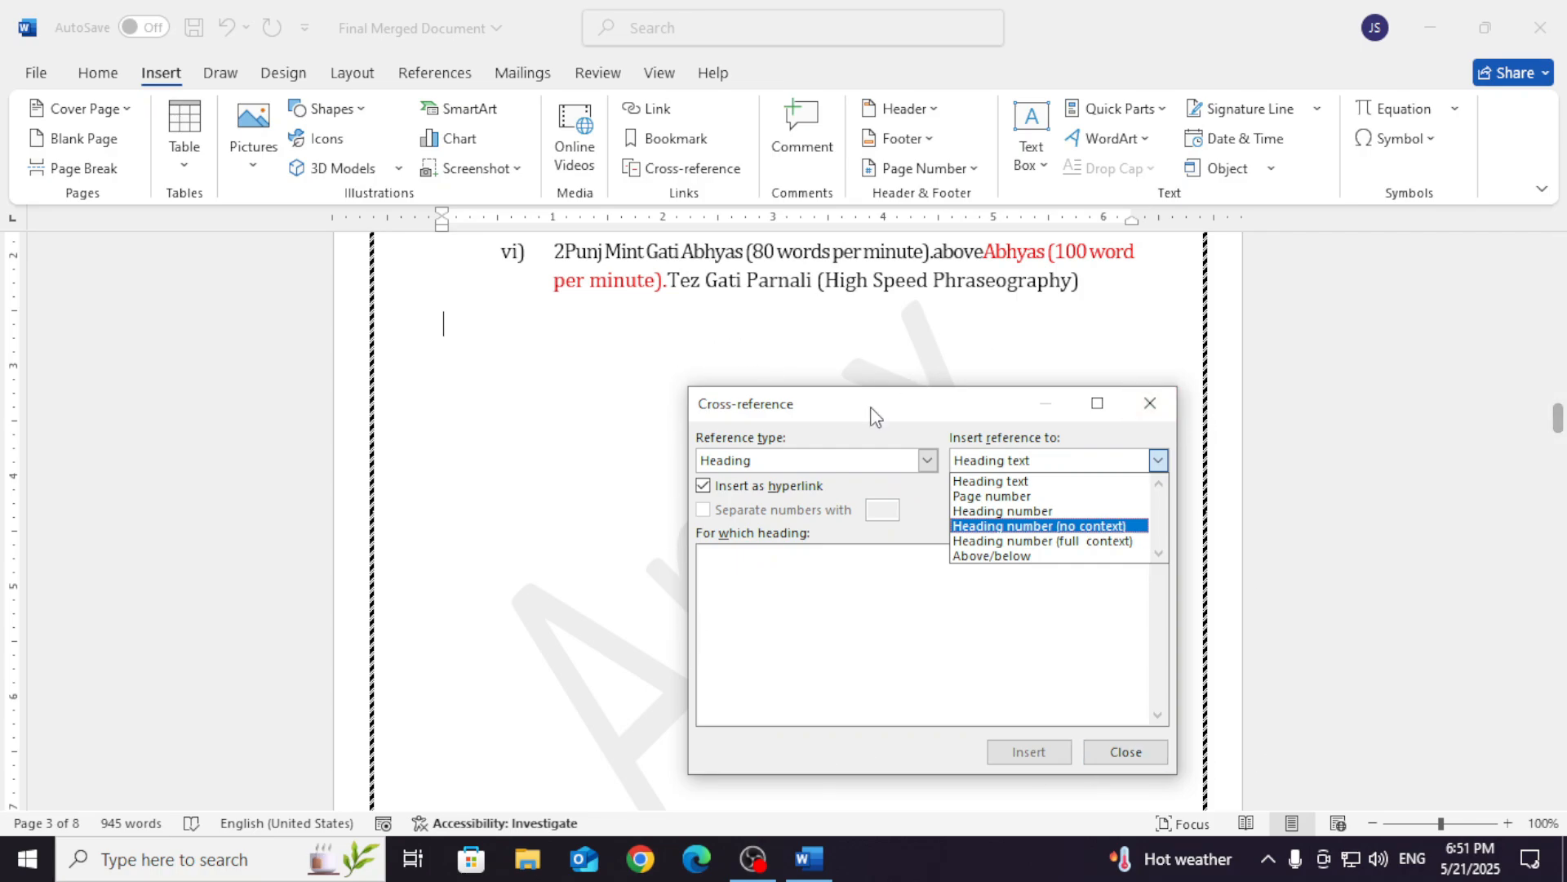
{"action": "left_click", "coordinate": [927, 460]}
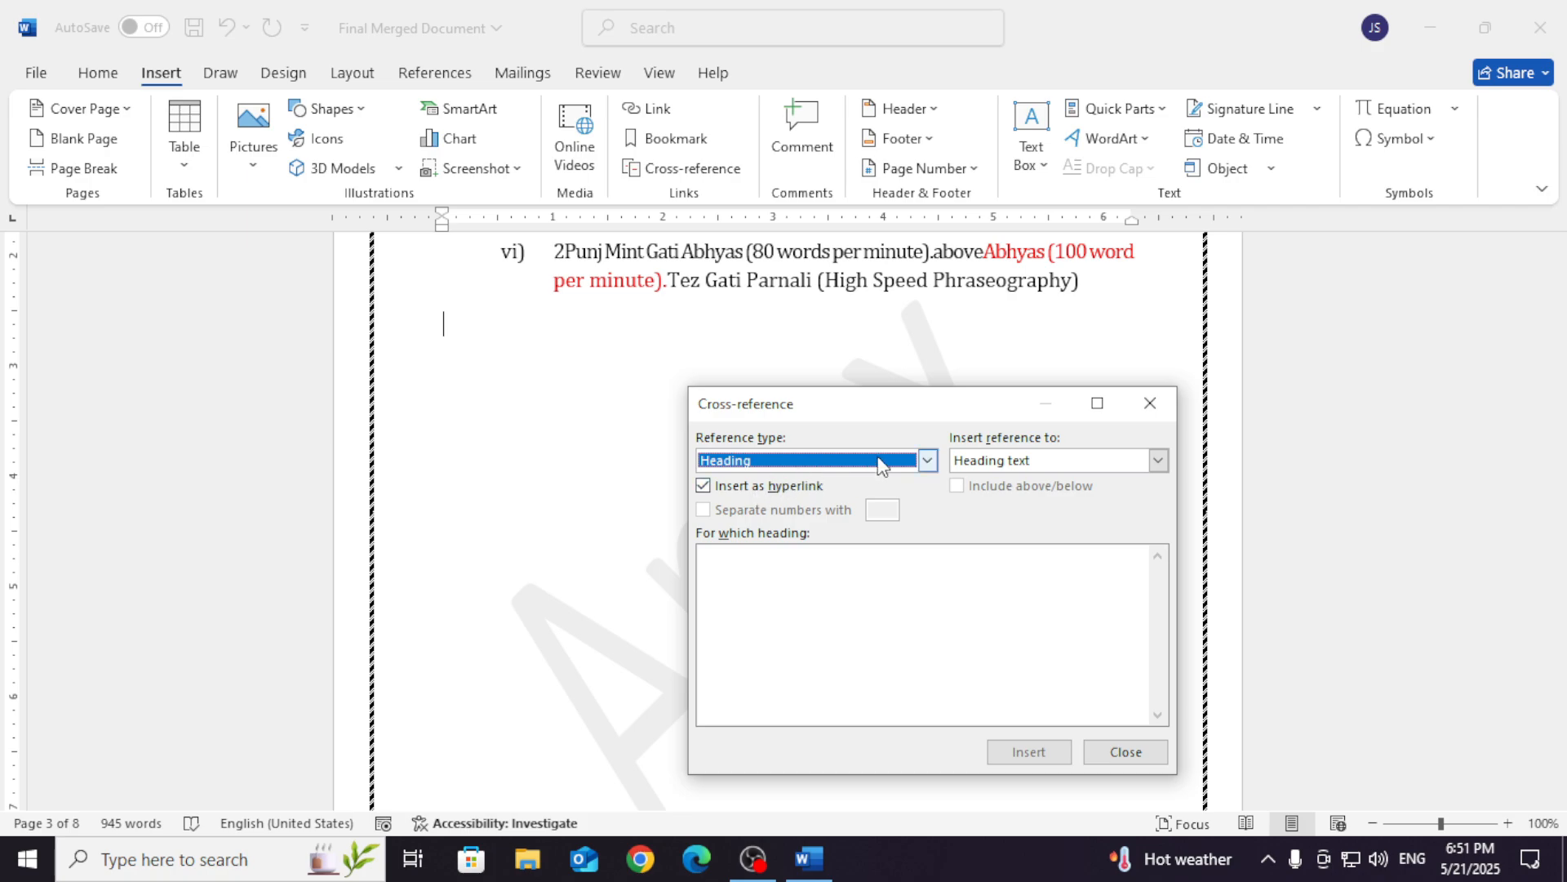
{"action": "left_click", "coordinate": [927, 460]}
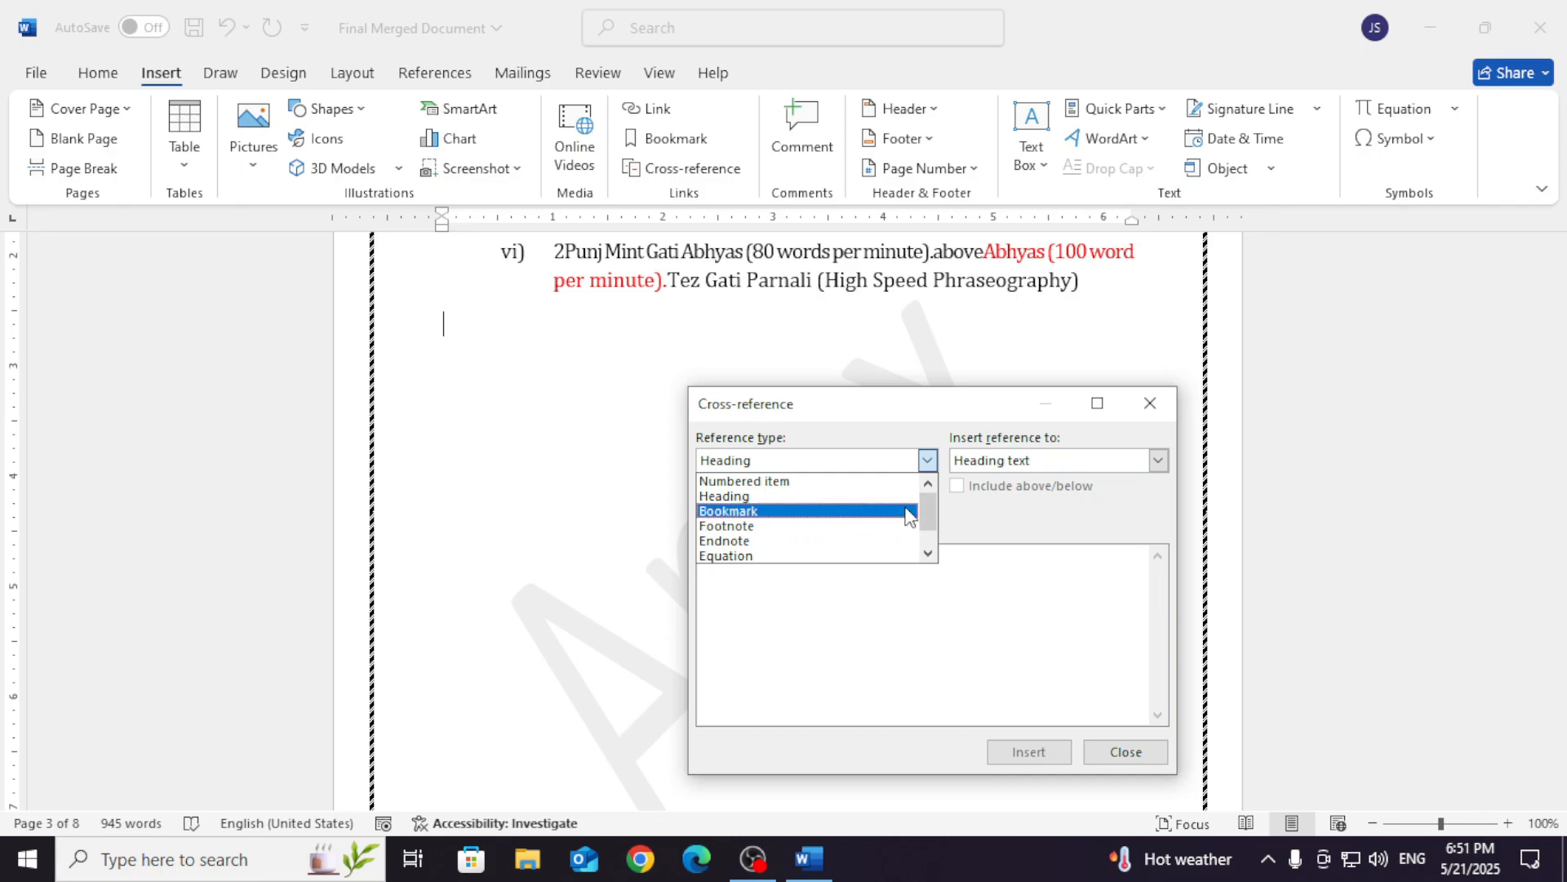
{"action": "left_click_drag", "start_coordinate": [924, 503], "coordinate": [929, 535]}
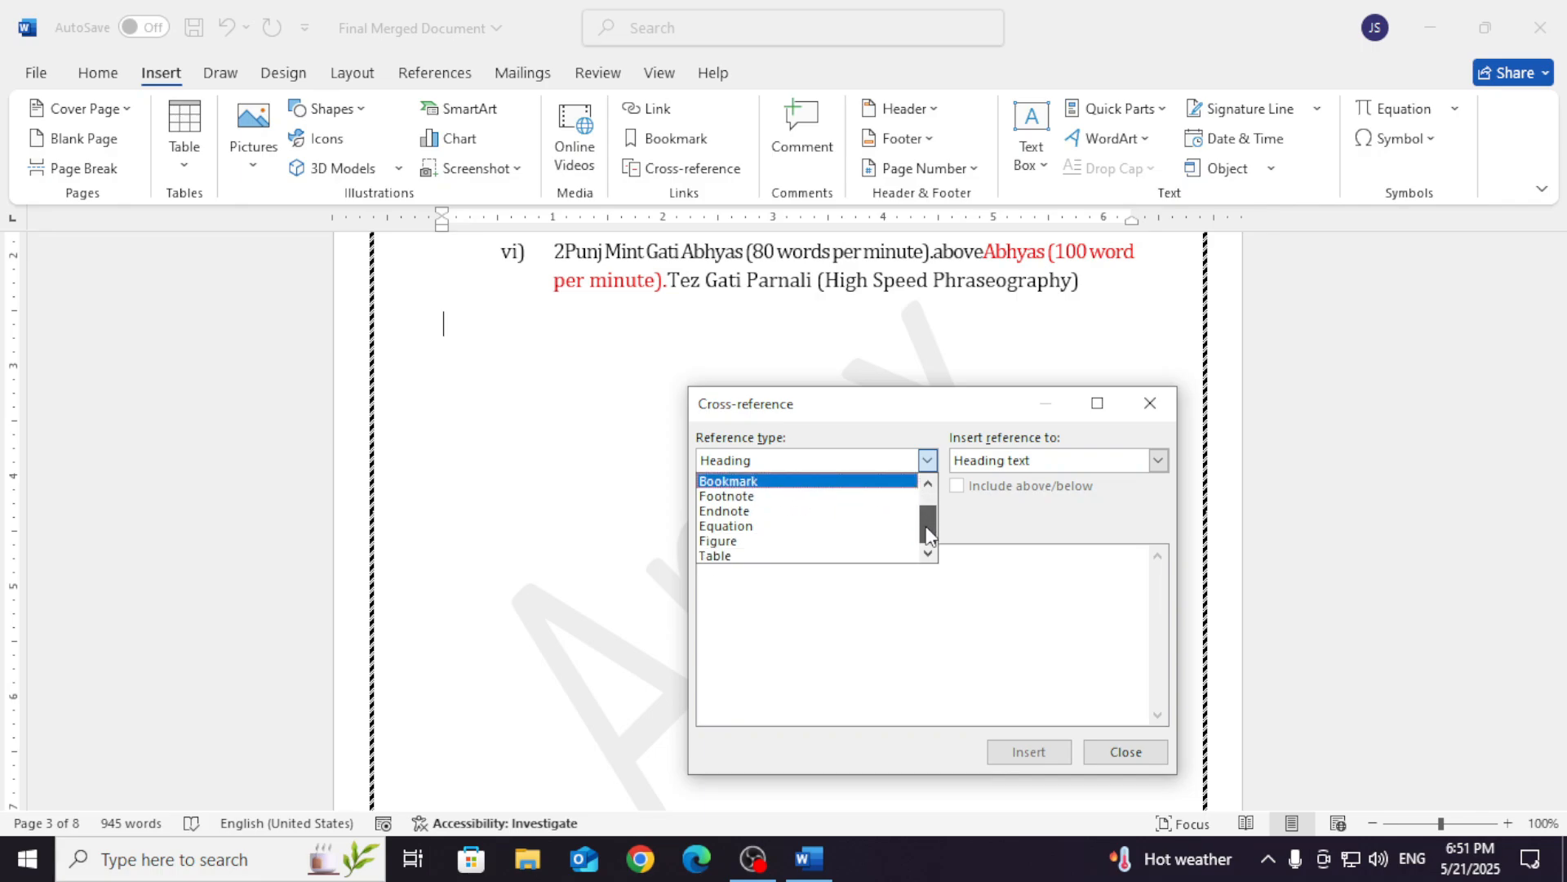
{"action": "left_click", "coordinate": [782, 543]}
{"action": "left_click", "coordinate": [872, 462]}
{"action": "left_click", "coordinate": [787, 558]}
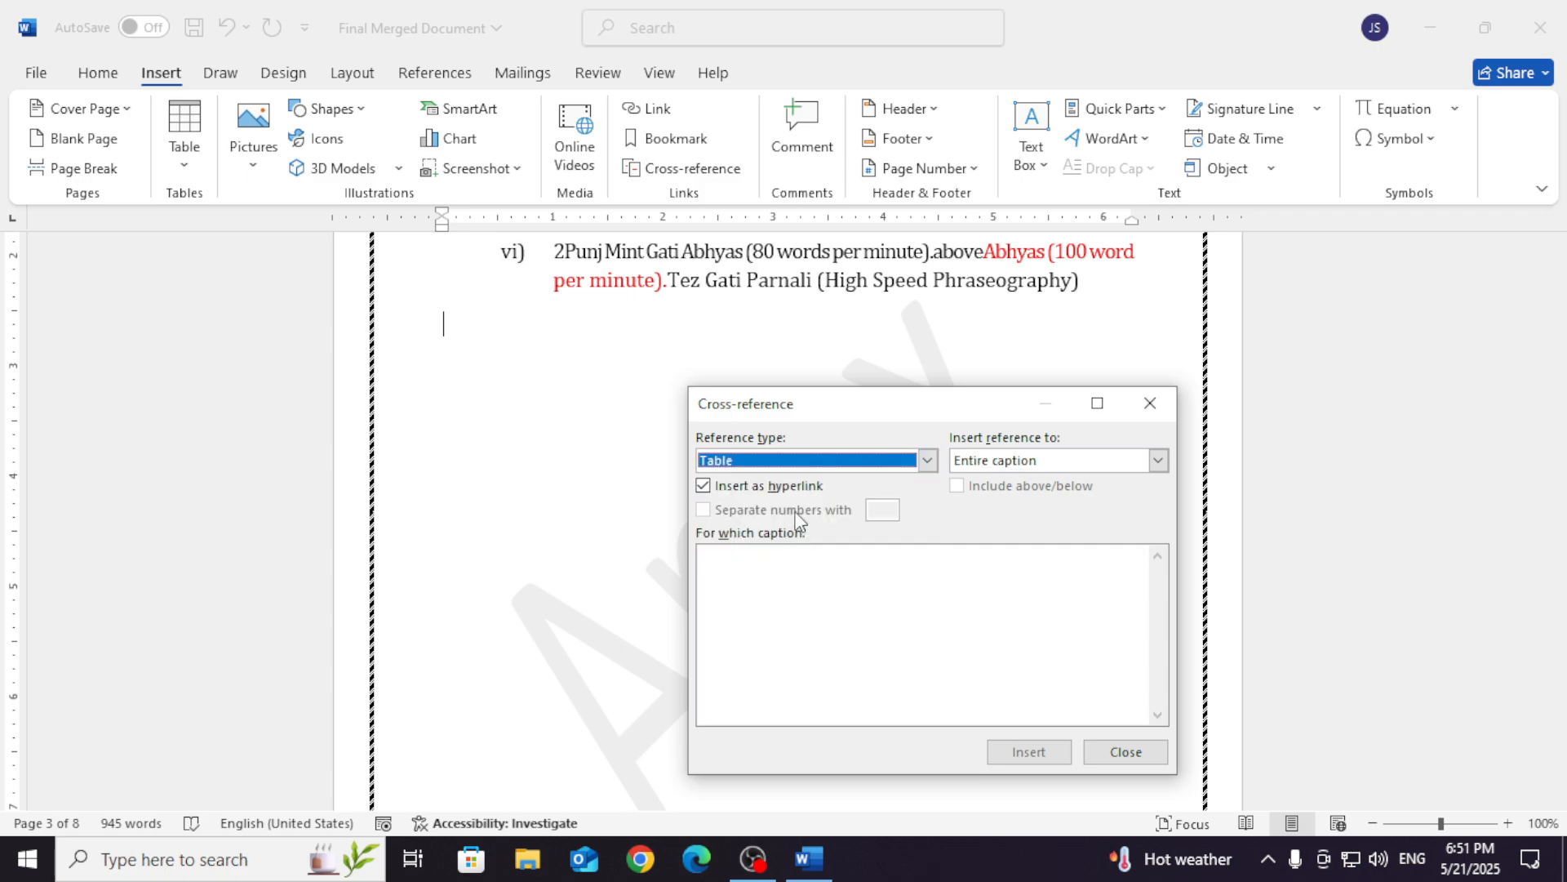
Insert a paragraph-number cross-reference to bookmark xx on the empty line below item vi, and close the cross-reference dialog.
{"action": "left_click", "coordinate": [903, 467]}
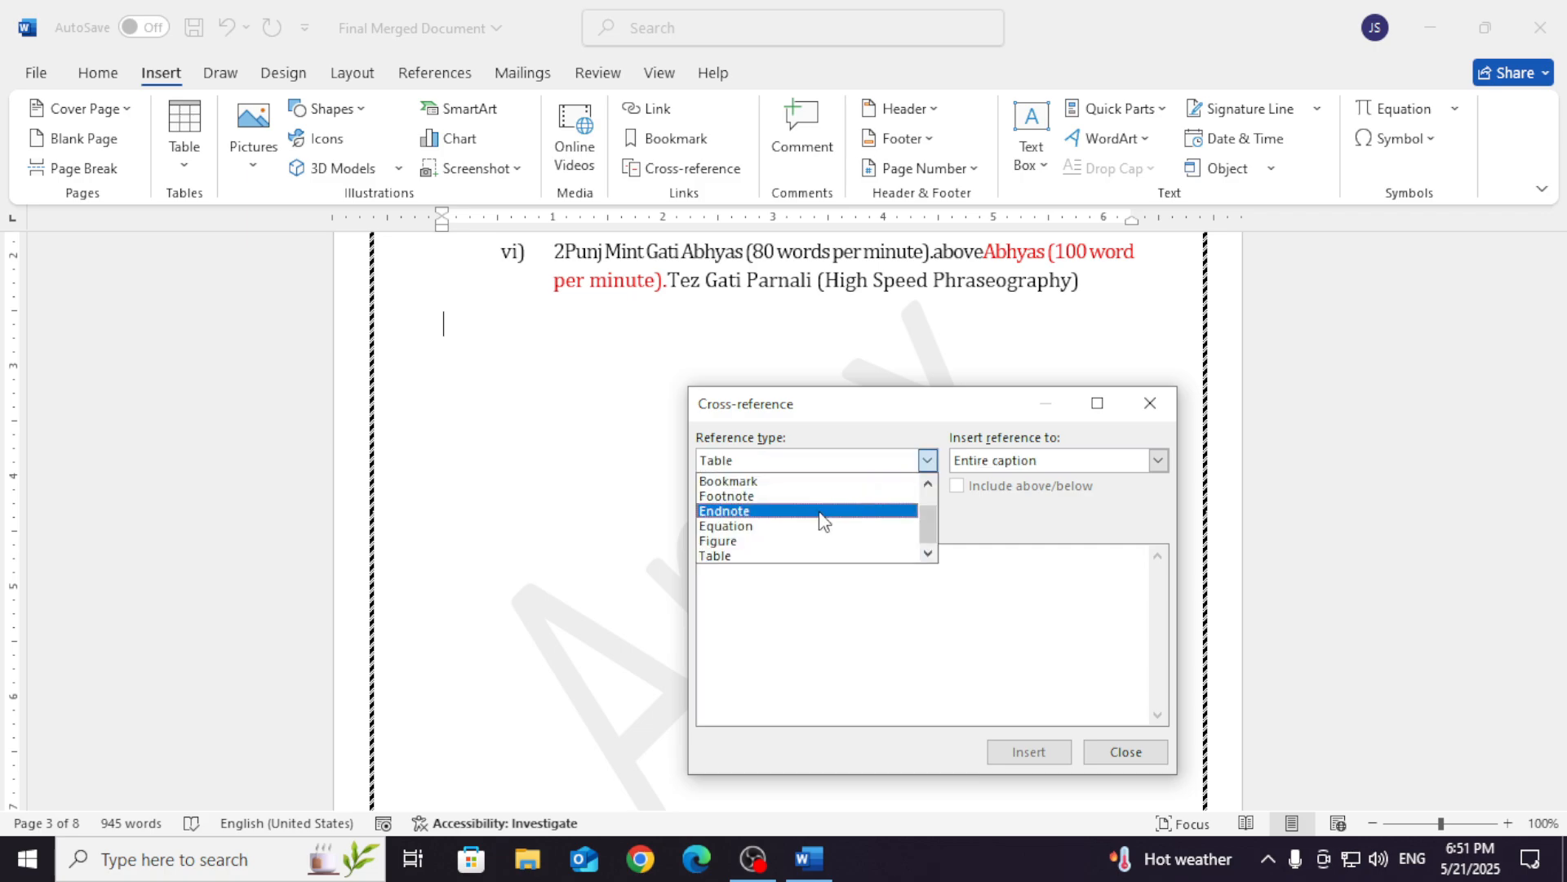
{"action": "left_click_drag", "start_coordinate": [930, 528], "coordinate": [929, 509]}
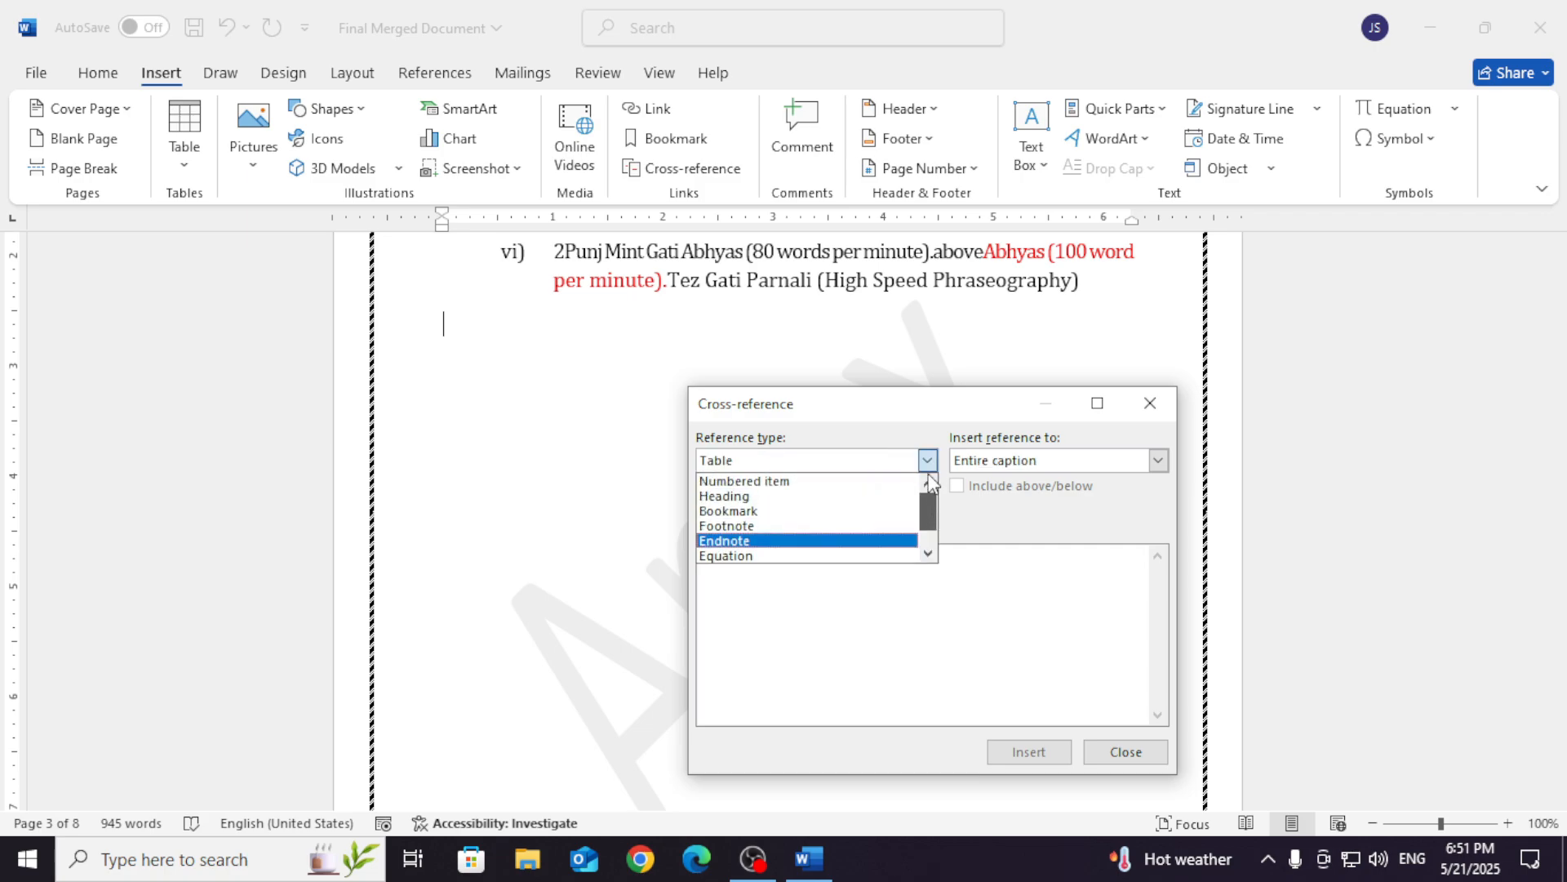
{"action": "left_click", "coordinate": [810, 511]}
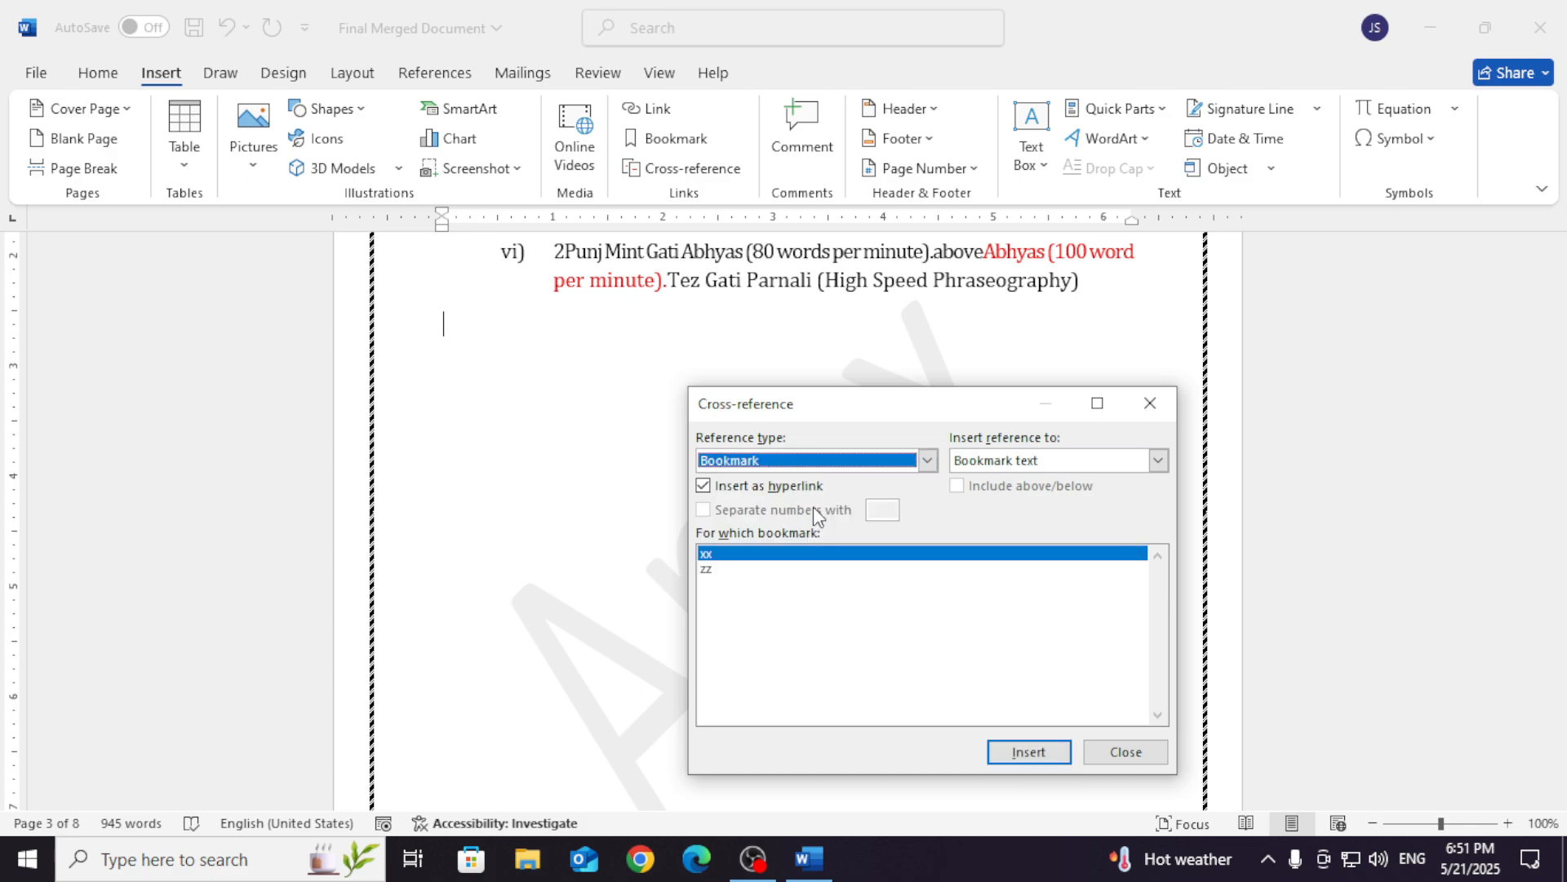
{"action": "left_click", "coordinate": [1029, 464]}
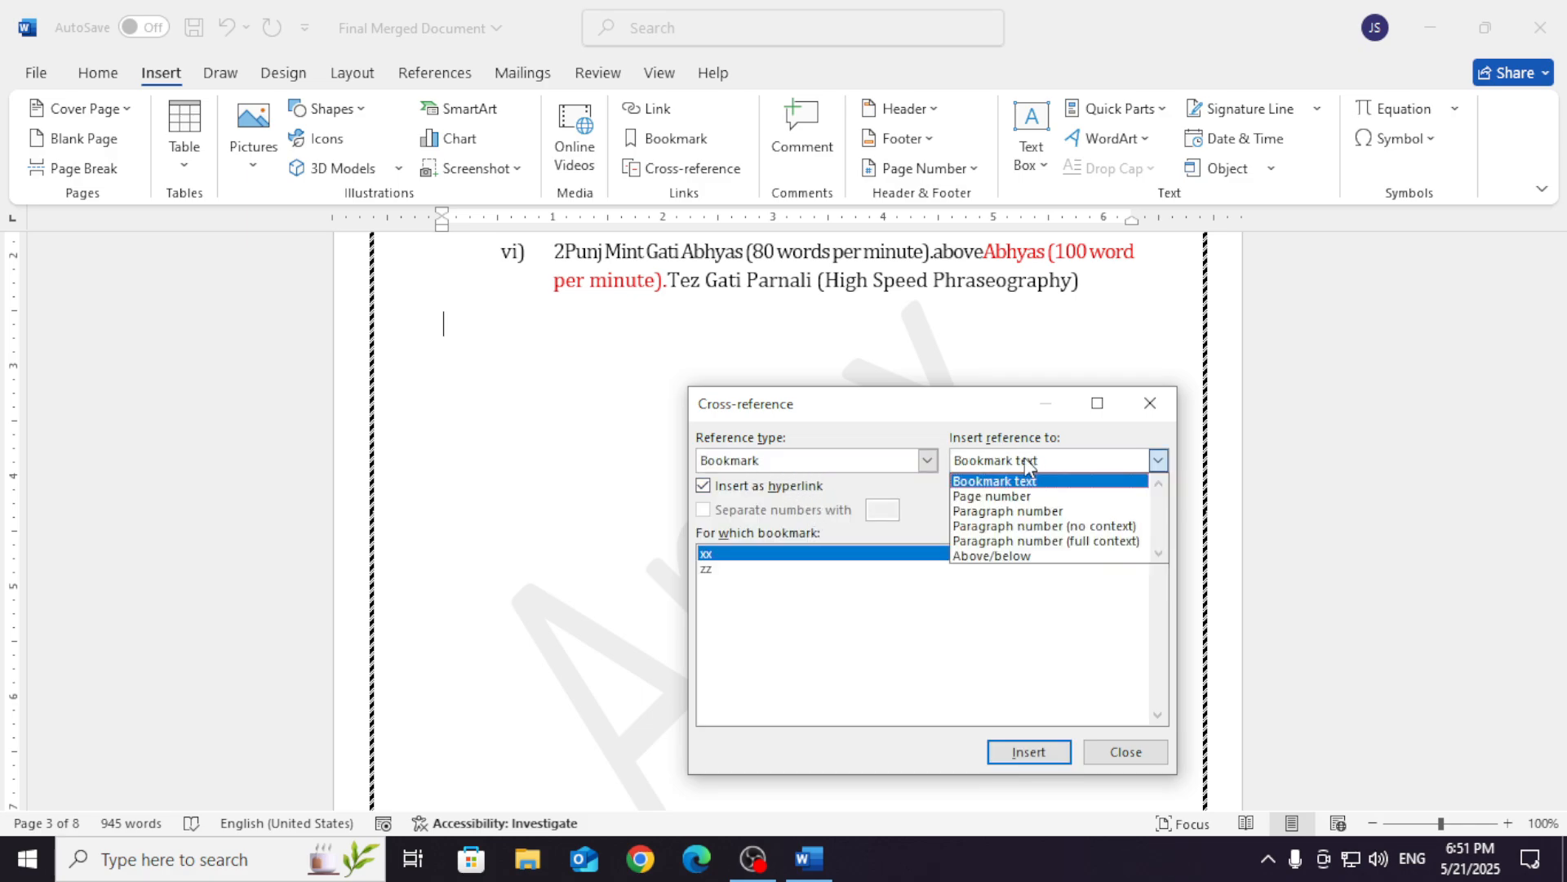
{"action": "left_click", "coordinate": [1021, 511]}
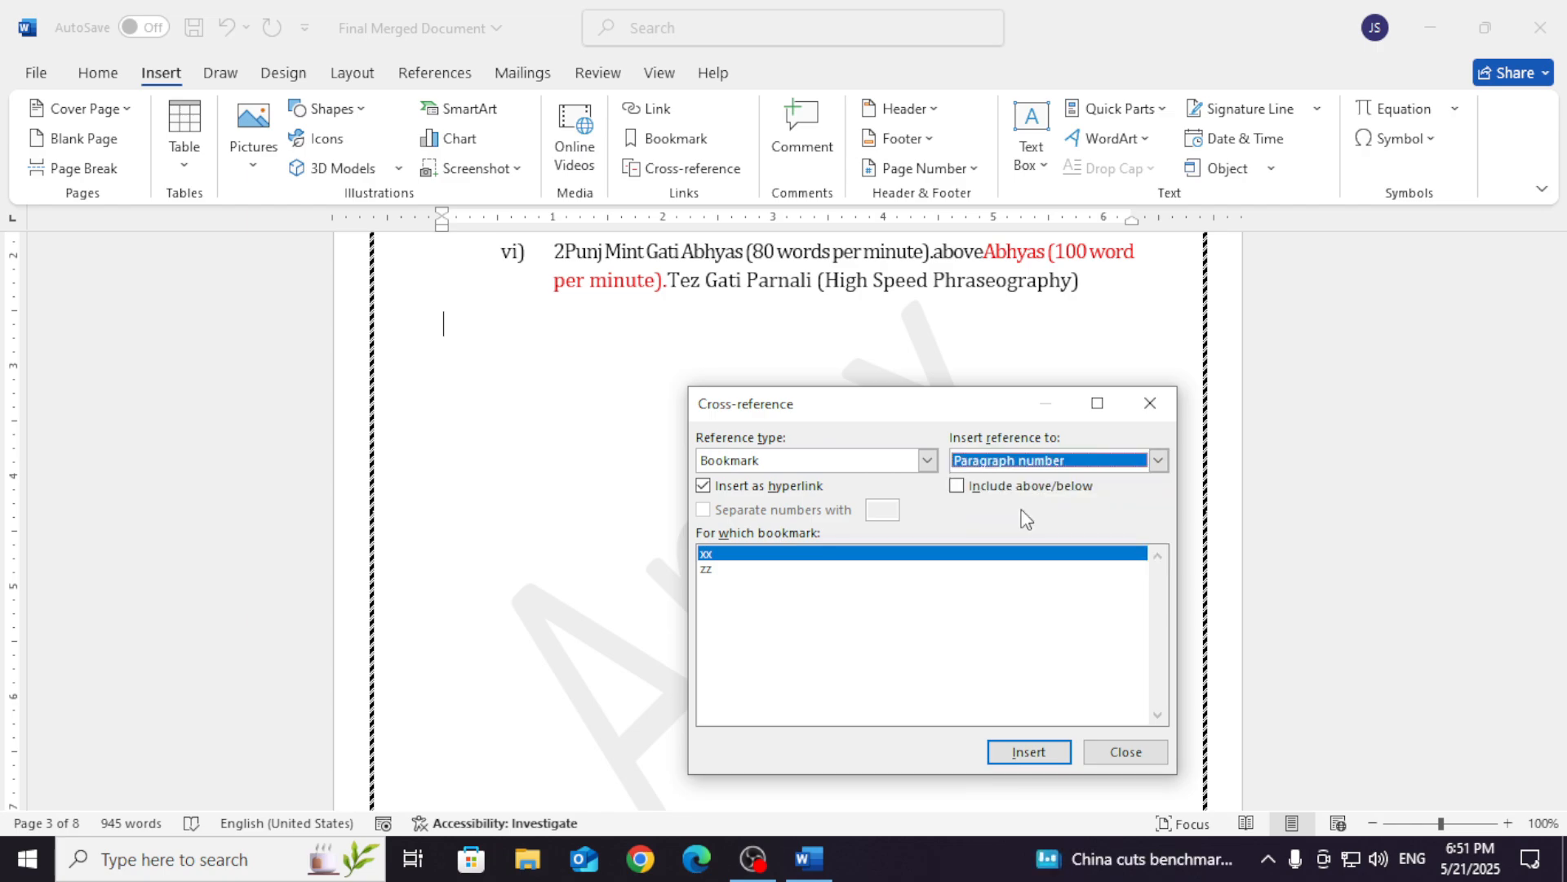
{"action": "left_click", "coordinate": [1030, 751]}
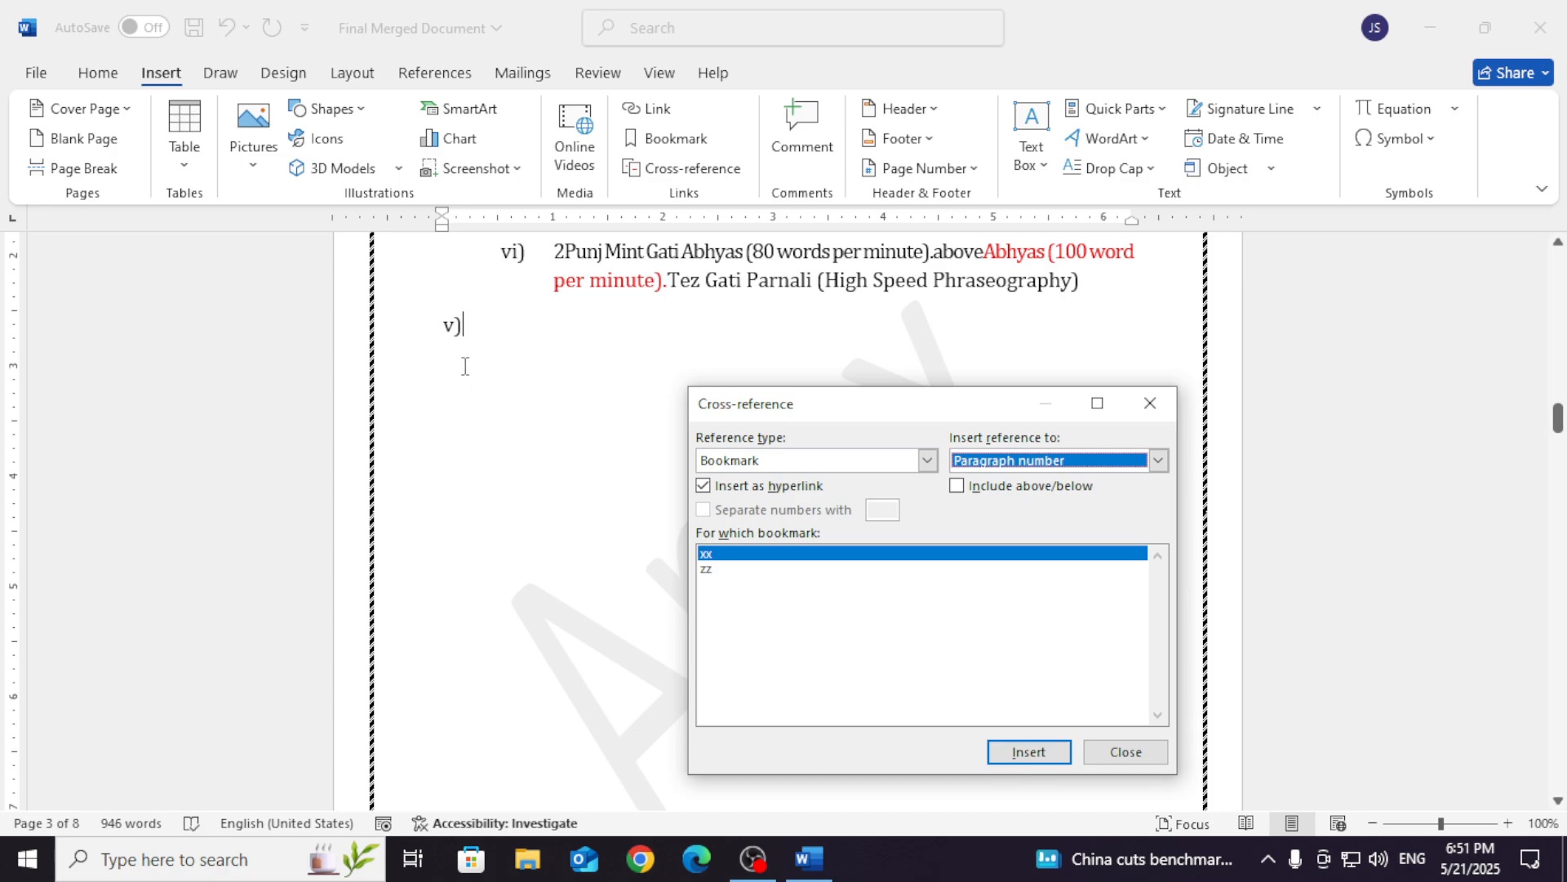
{"action": "left_click", "coordinate": [1125, 751]}
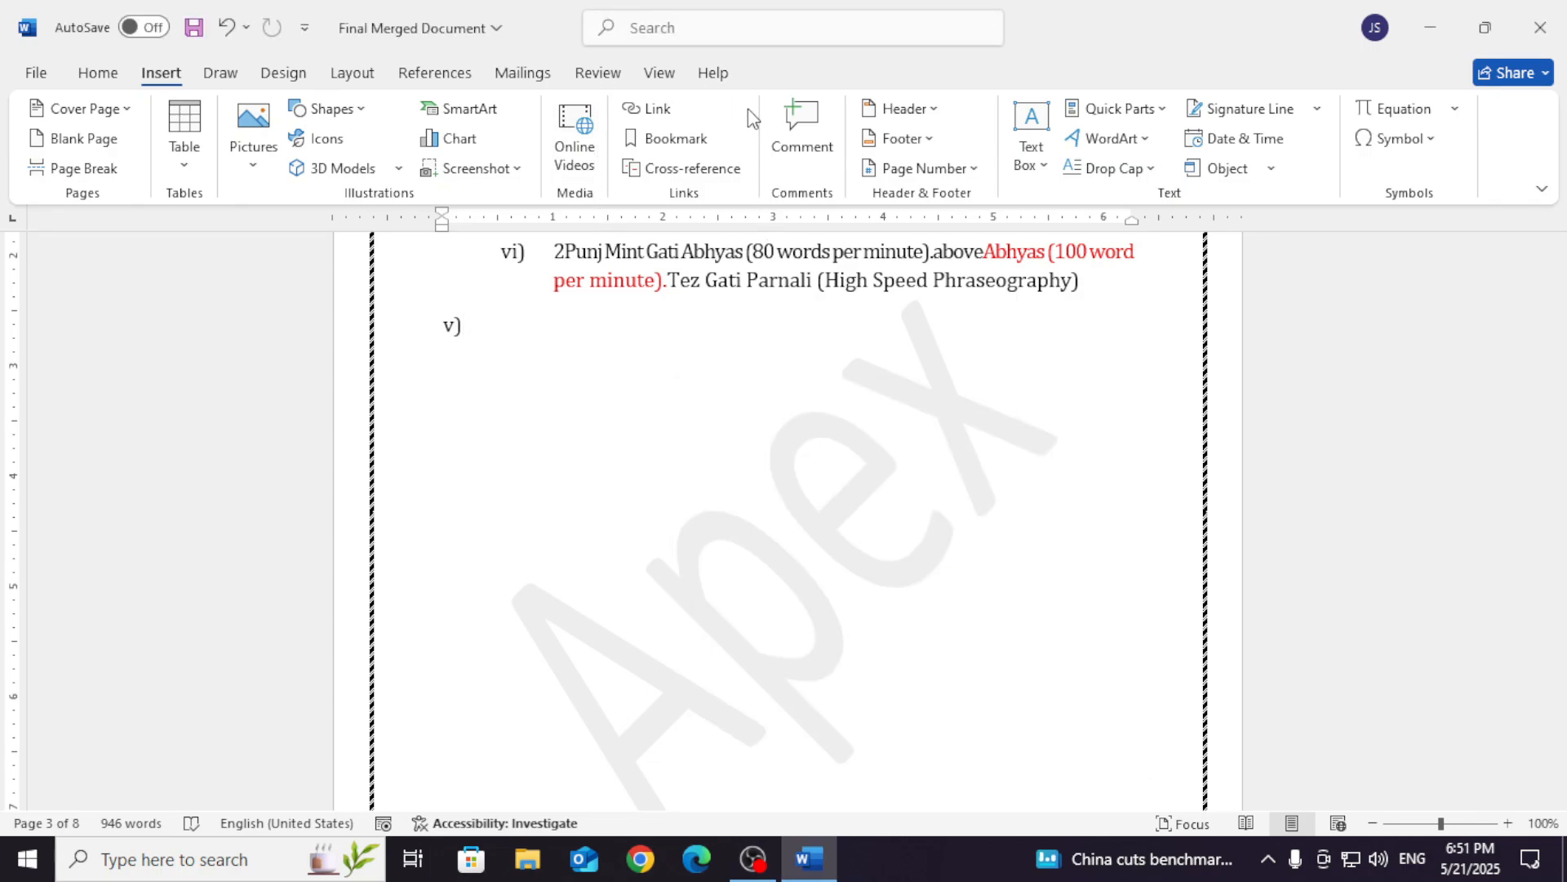